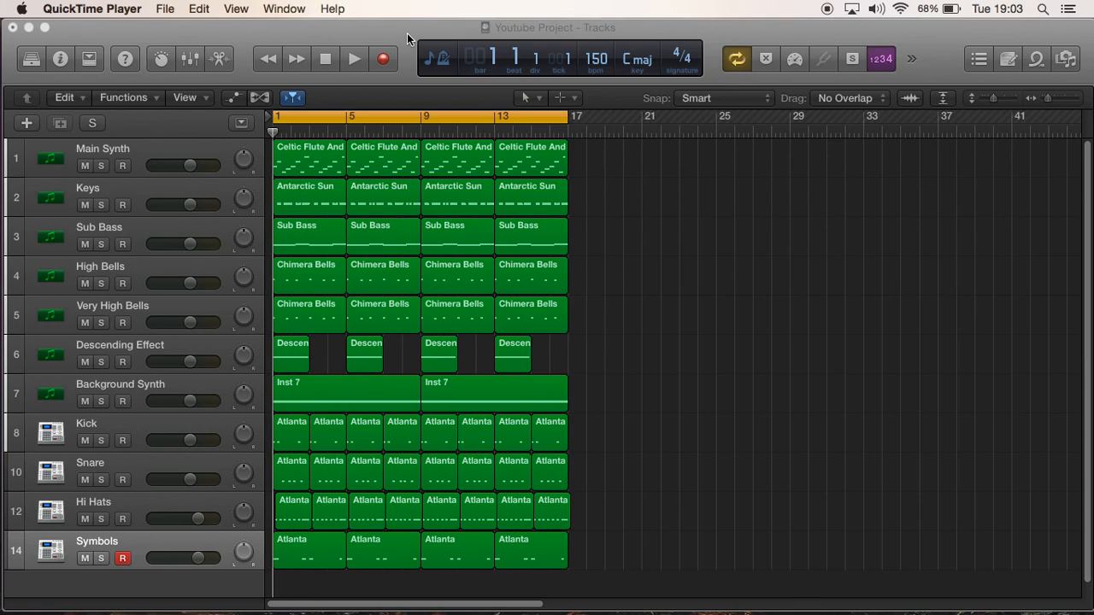
Play the full arrangement from the beginning to hear the current mix, and stop playback.
left_click(407, 33)
left_click(360, 56)
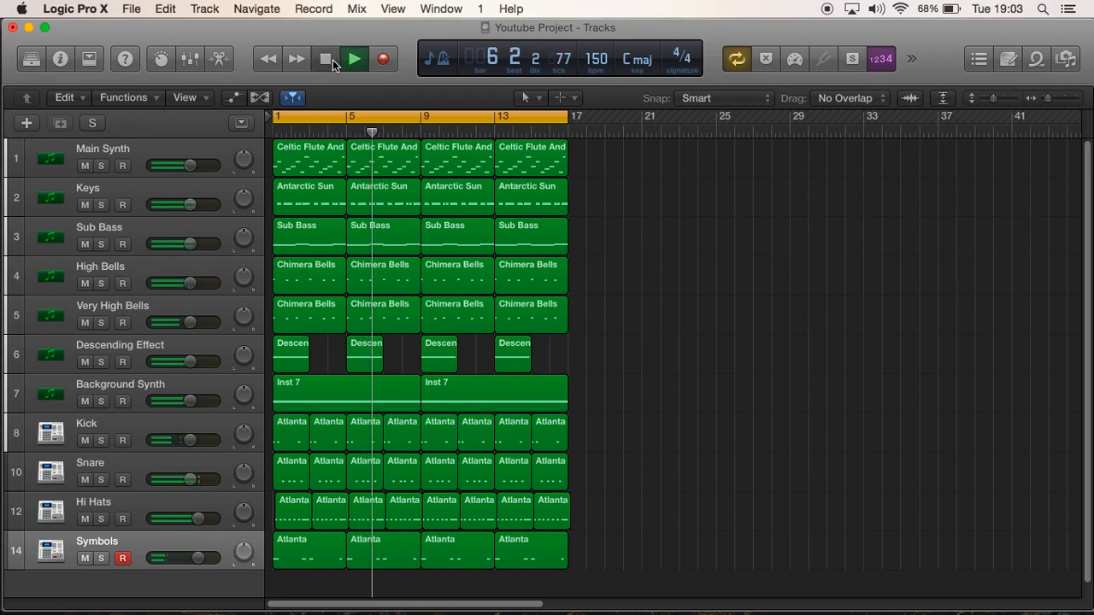
left_click(332, 60)
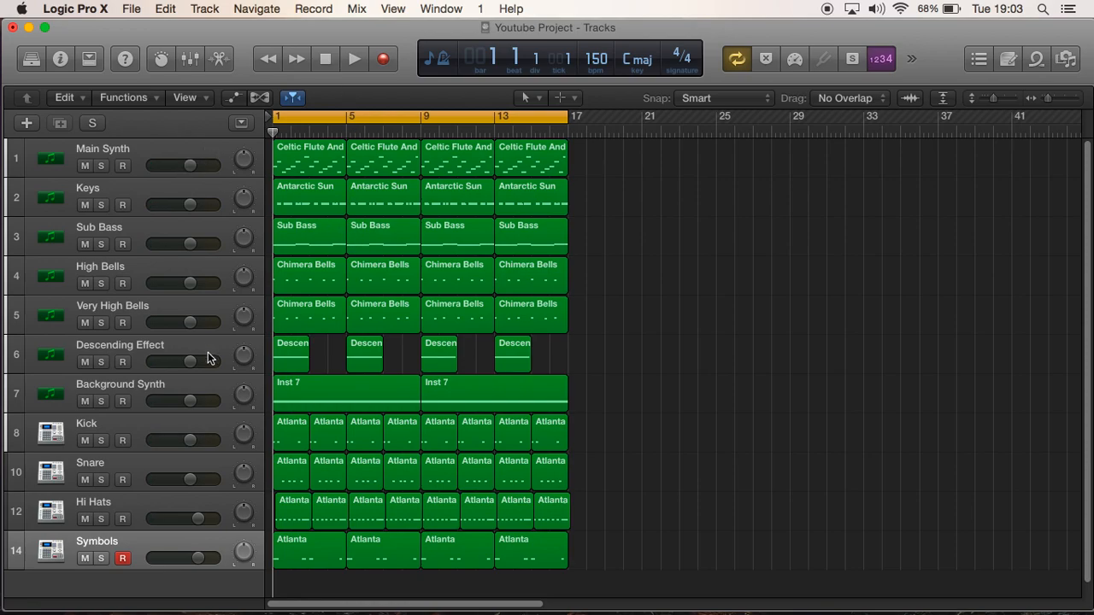
Lower the Hi Hats and Symbols track volumes to match the Snare fader, and audition the full mix.
left_click_drag(196, 518, 190, 557)
left_click(353, 59)
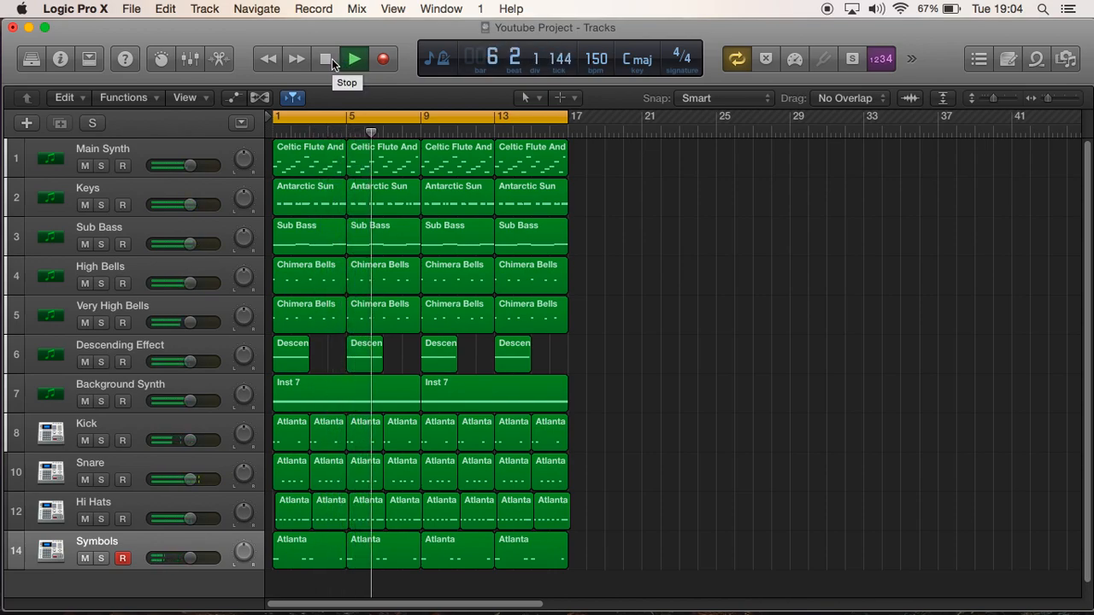
left_click(332, 62)
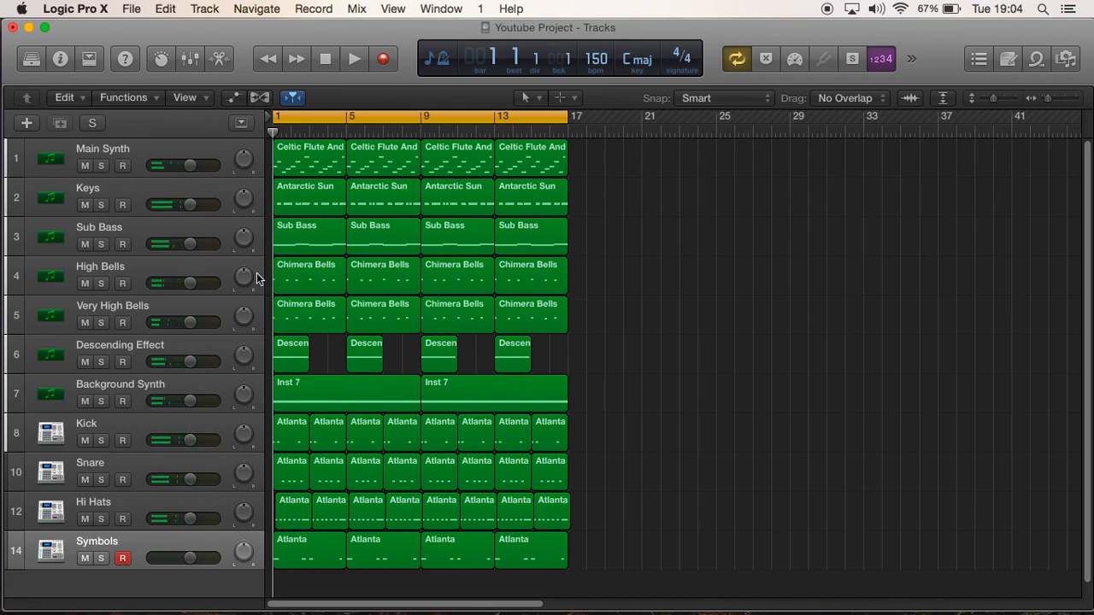
Lower the Descending Effect track volume to -8.0 dB and audition the mix.
left_click(190, 362)
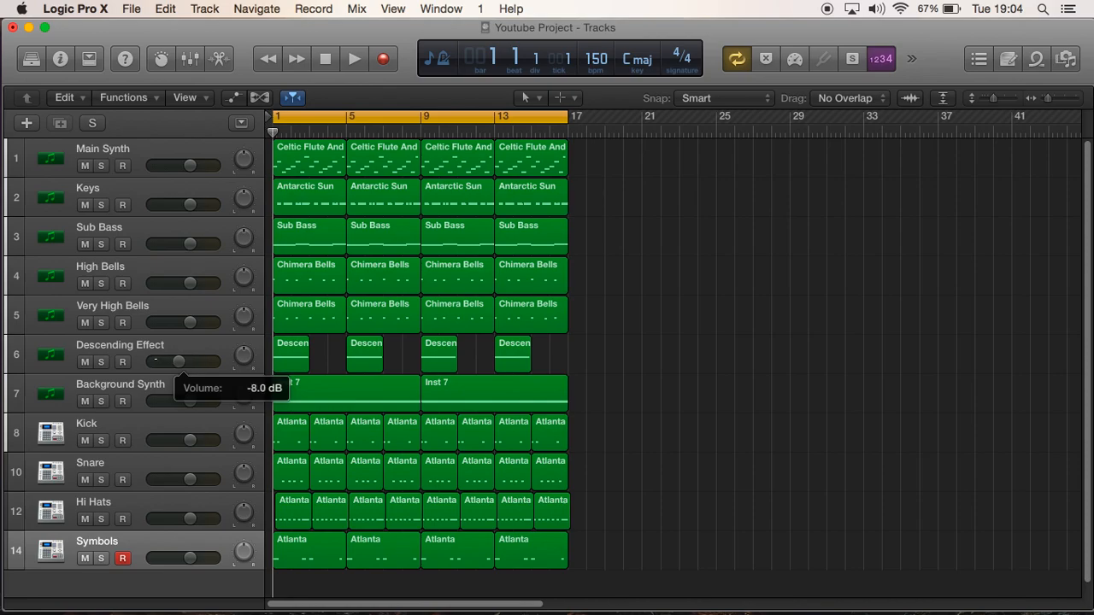
left_click_drag(179, 362, 171, 363)
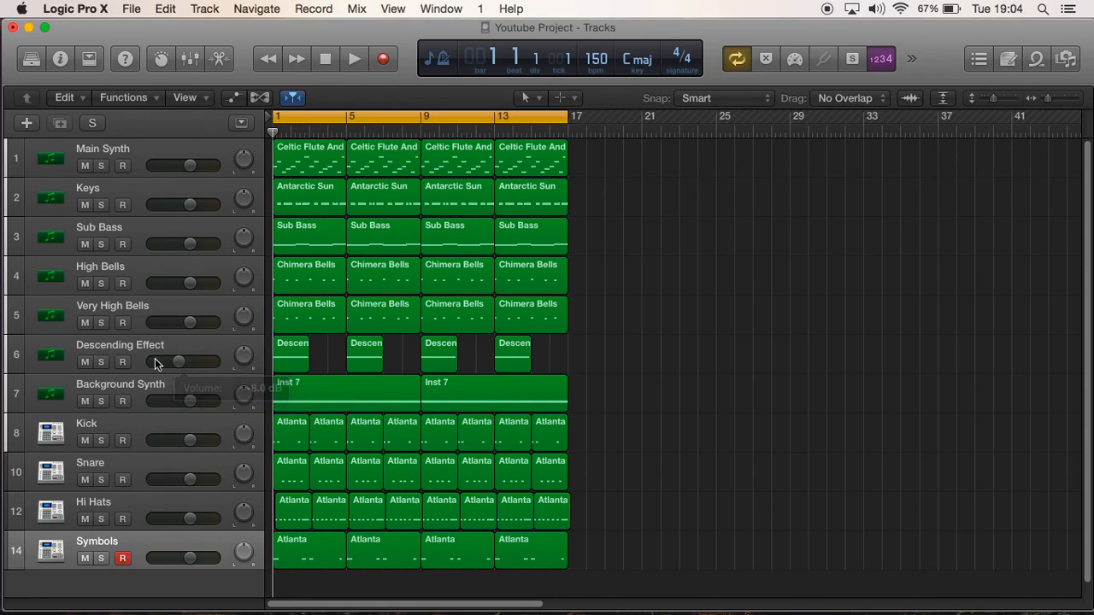
left_click(358, 62)
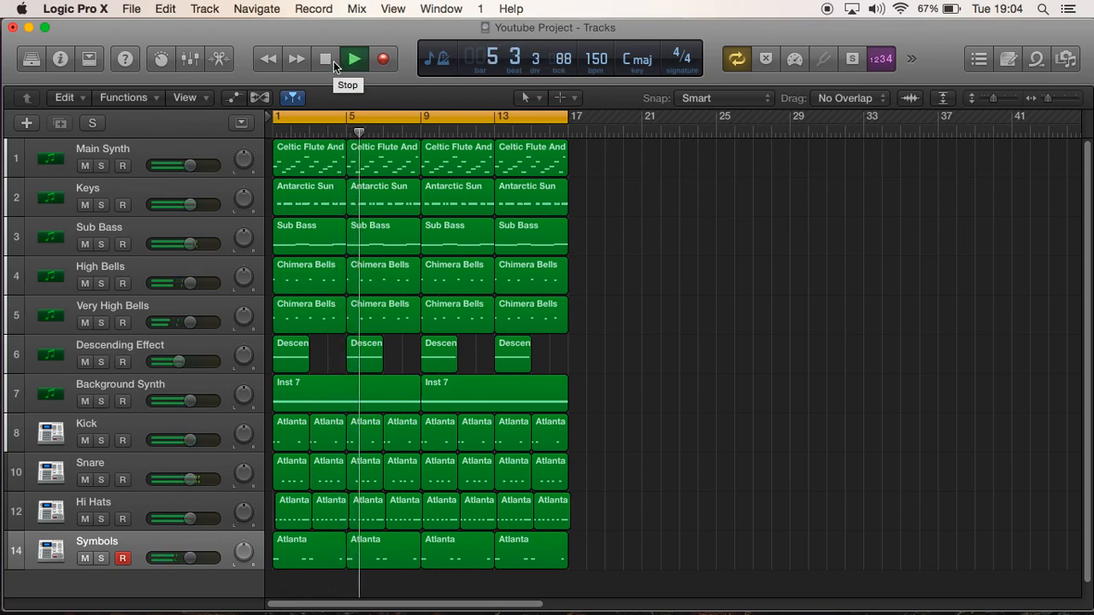
left_click(334, 61)
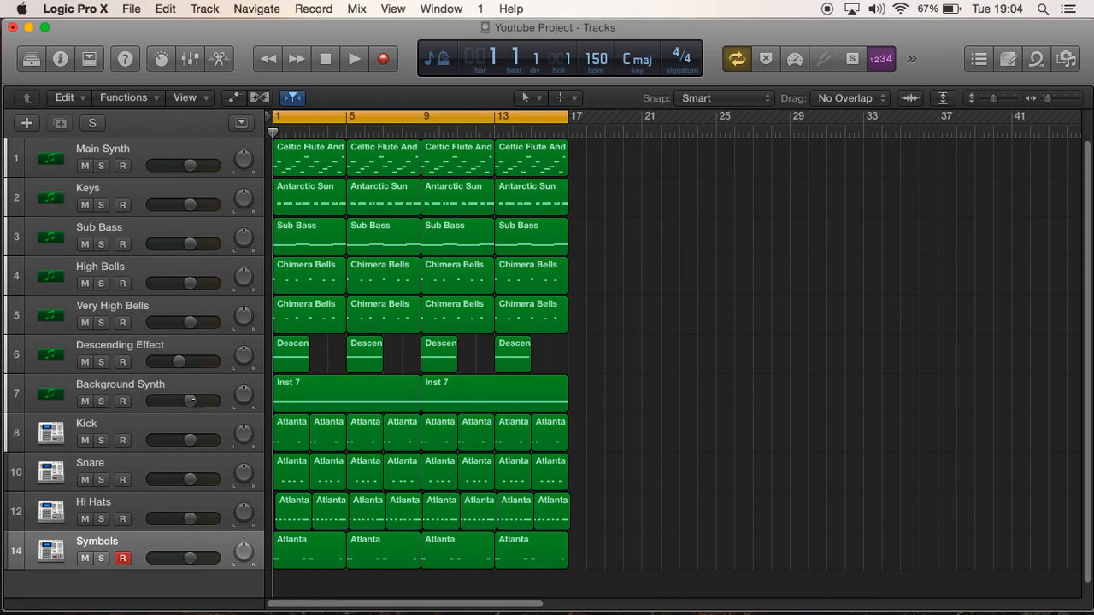
Lower the Background Synth track volume to just above the Descending Effect's level and audition the mix.
left_click(191, 401)
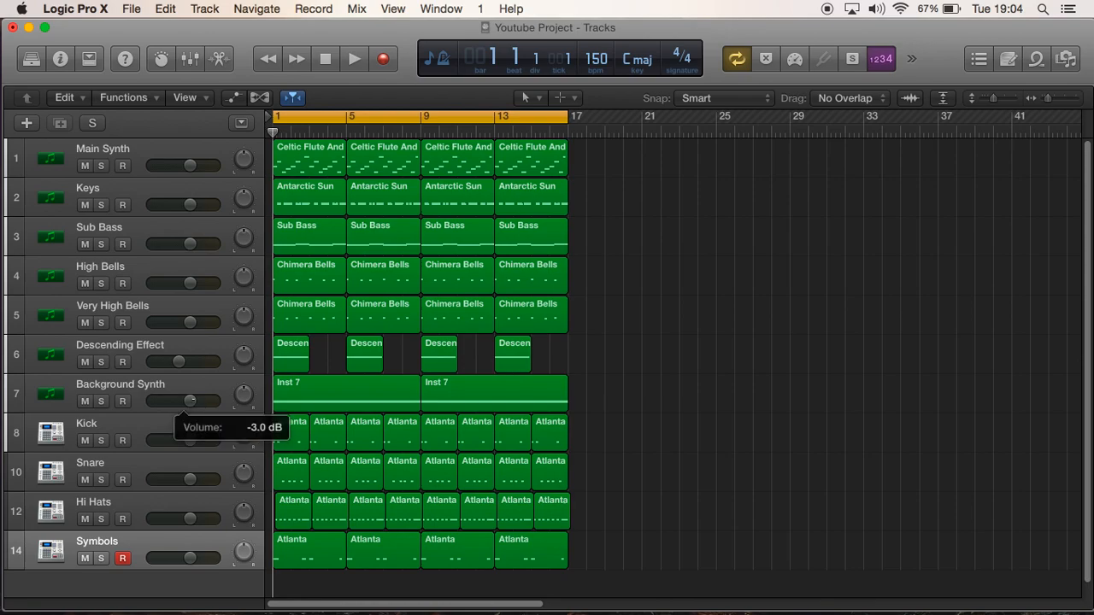
left_click(192, 399)
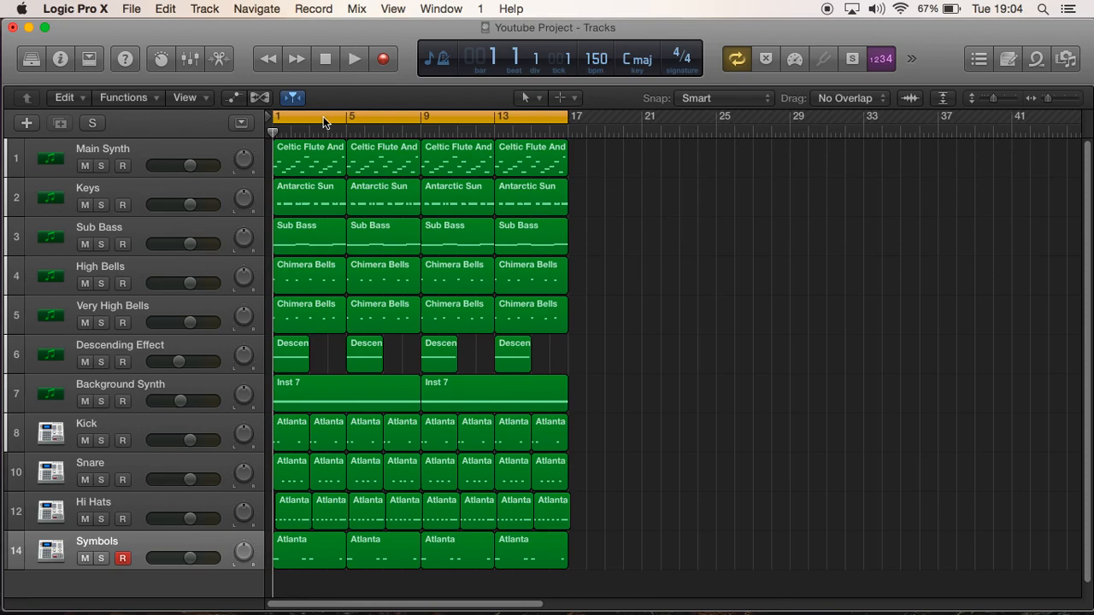
left_click(350, 65)
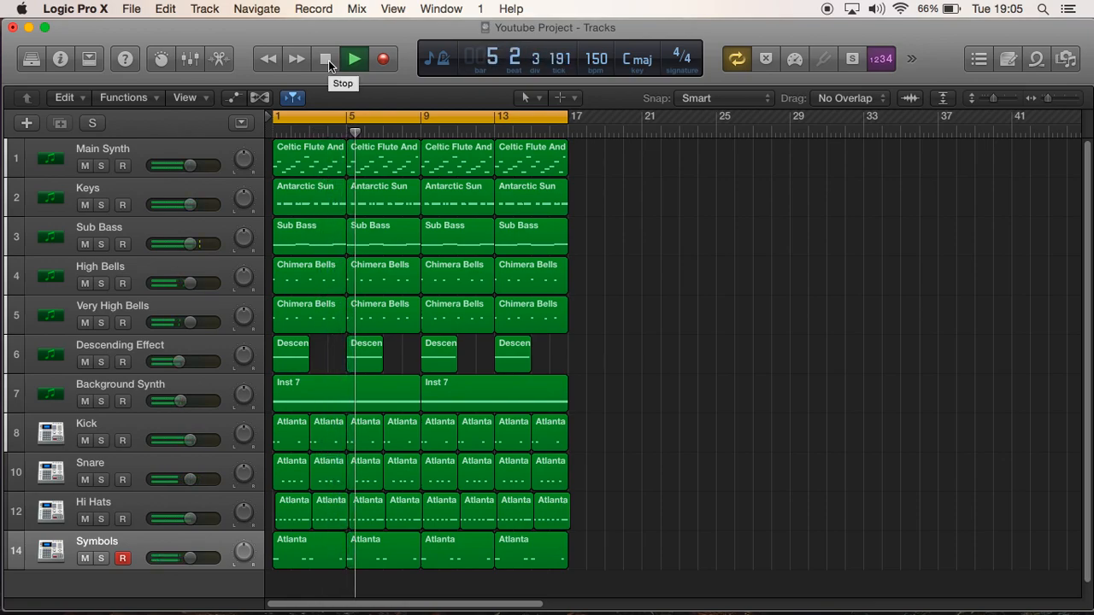
left_click(328, 61)
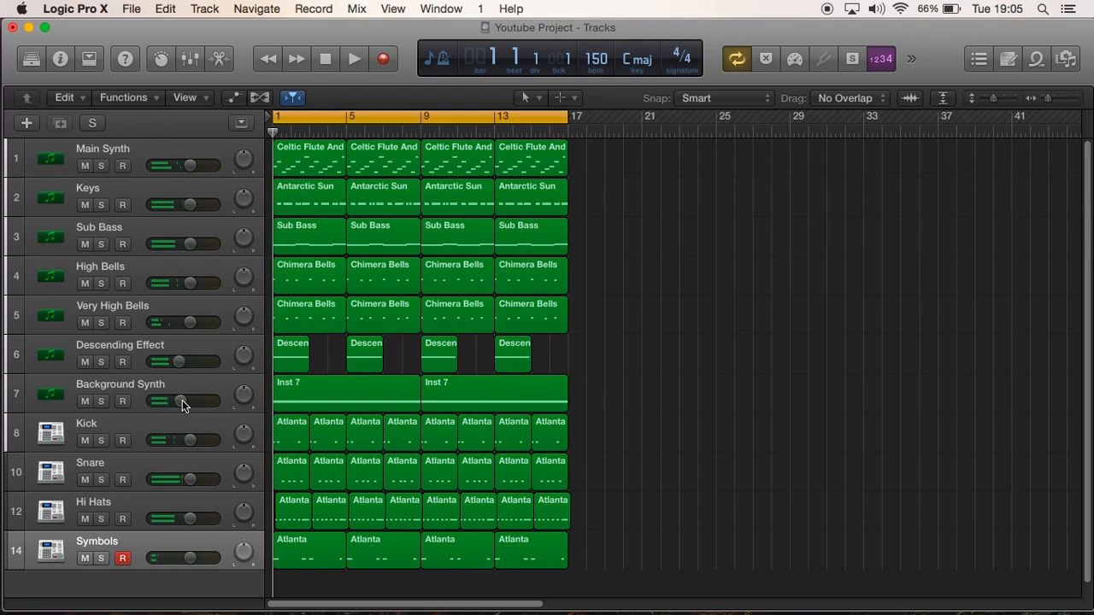
Reduce the Background Synth volume slightly further to match the Descending Effect fader, and play the mix again.
mouse_move(179, 400)
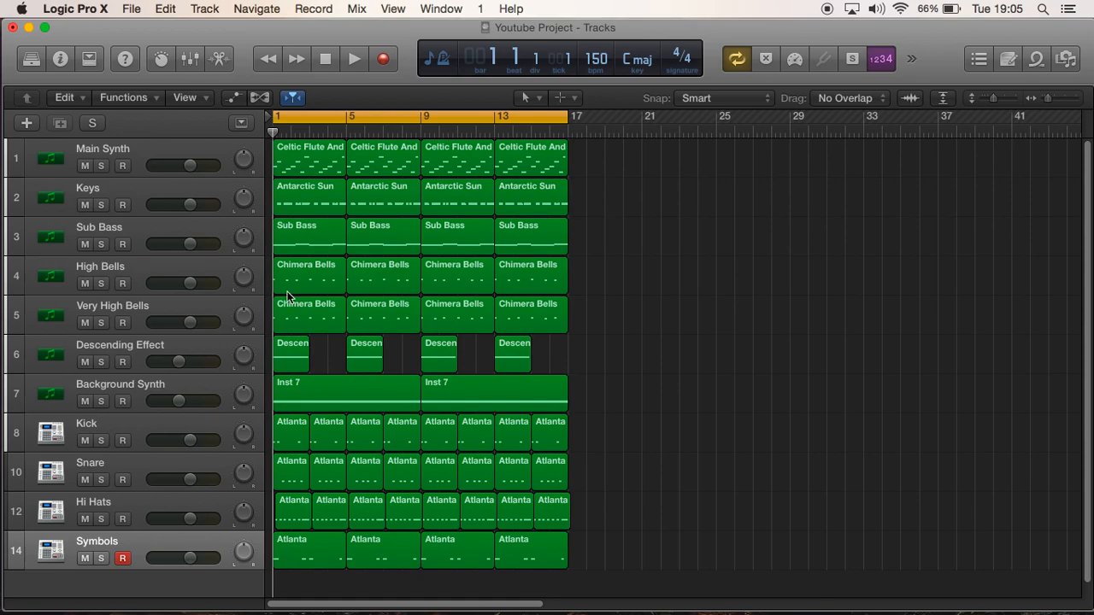
left_click(354, 59)
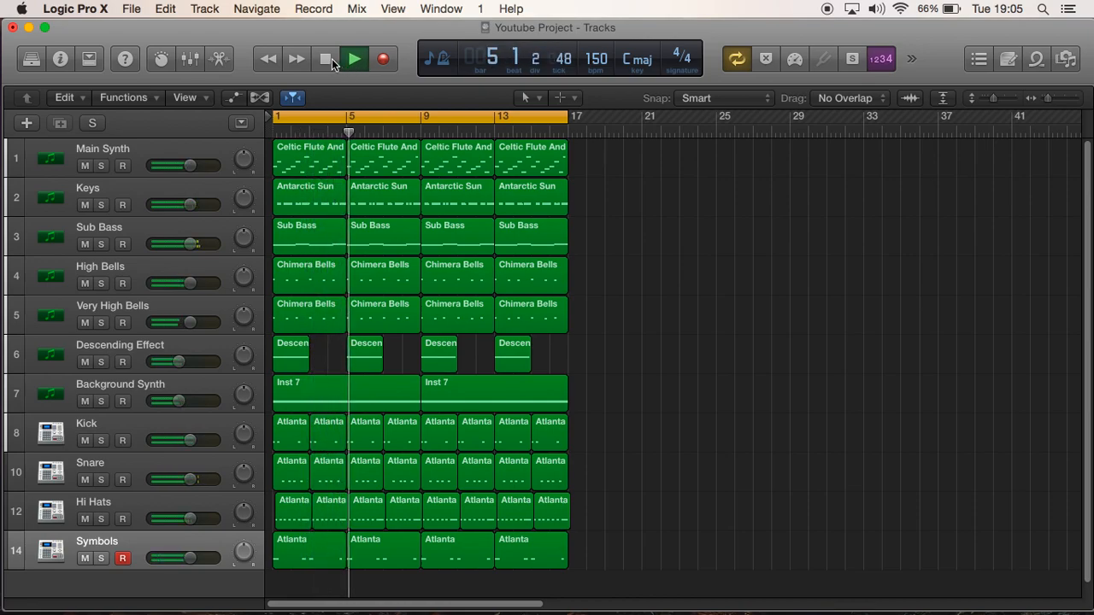
left_click(361, 61)
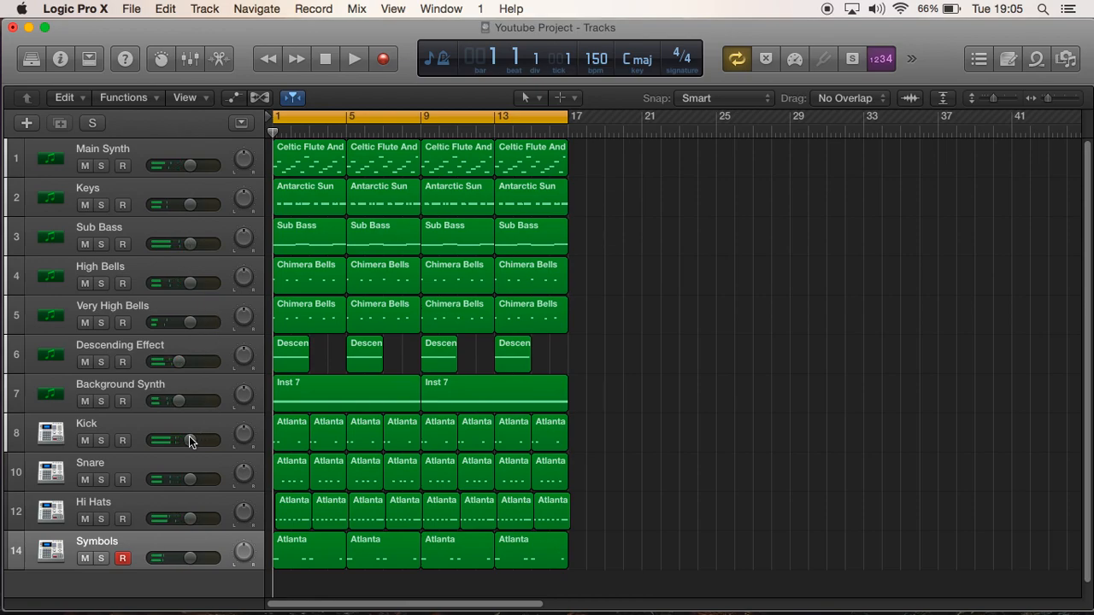
Raise the Kick track volume to -0.9 dB and audition the mix.
left_click_drag(190, 441, 191, 441)
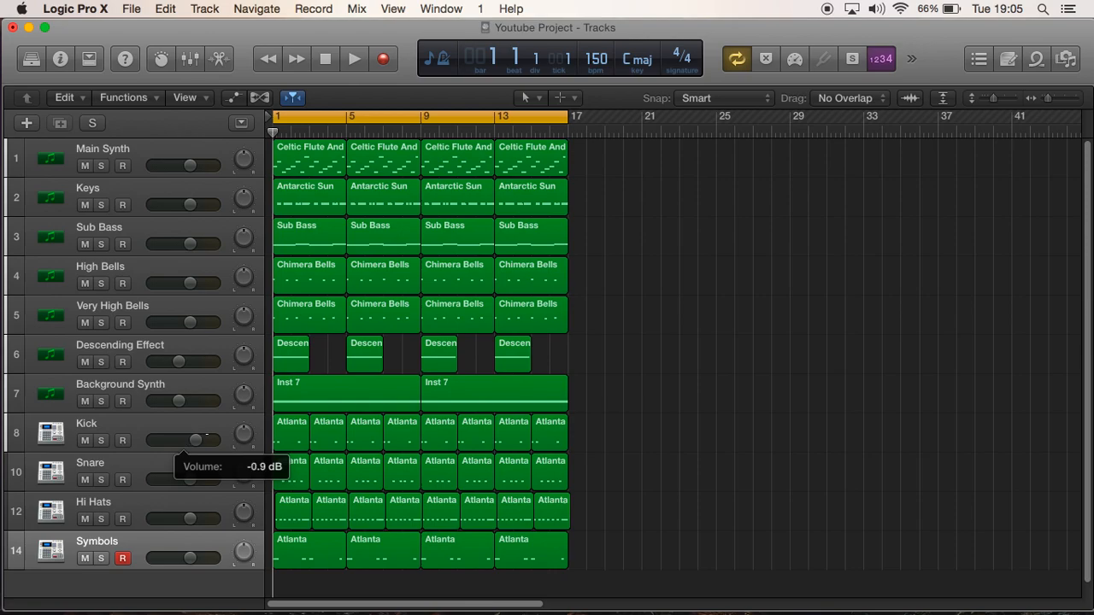
left_click_drag(196, 439, 213, 439)
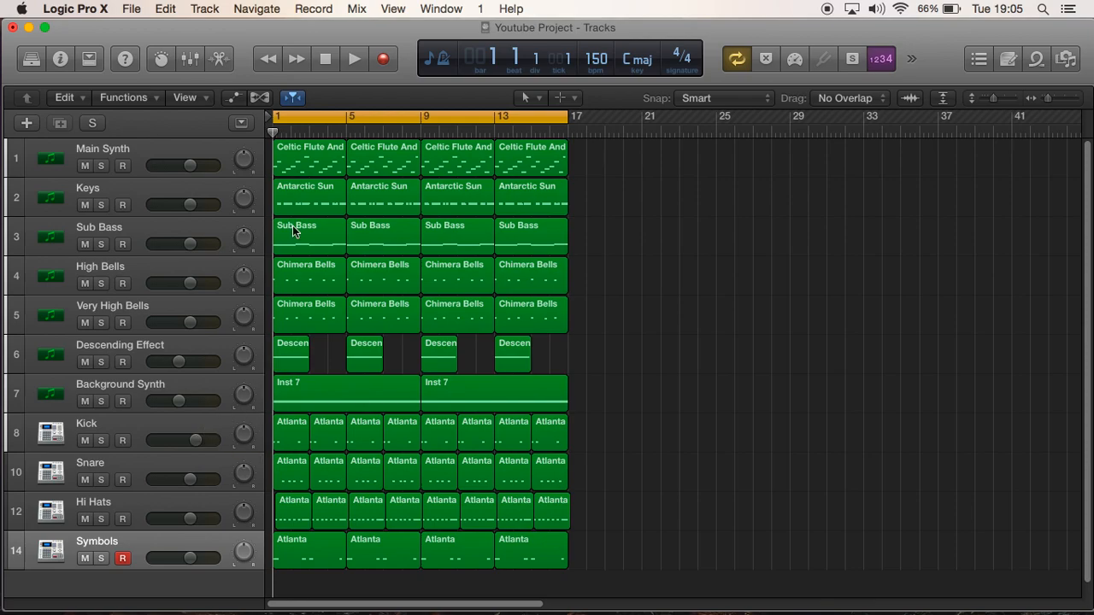
left_click(354, 59)
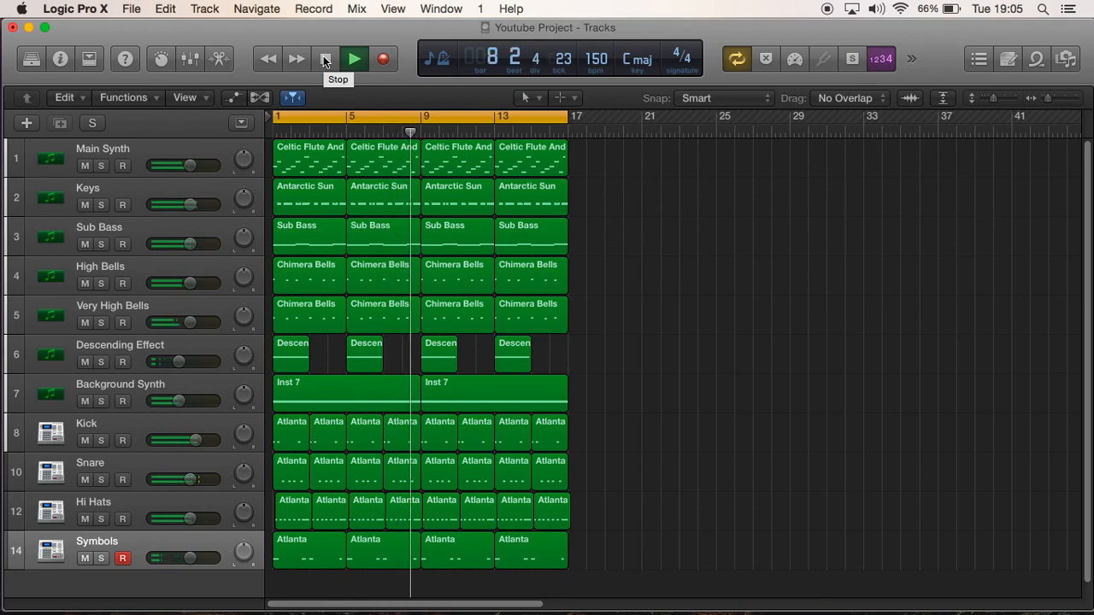
left_click(325, 61)
left_click(324, 61)
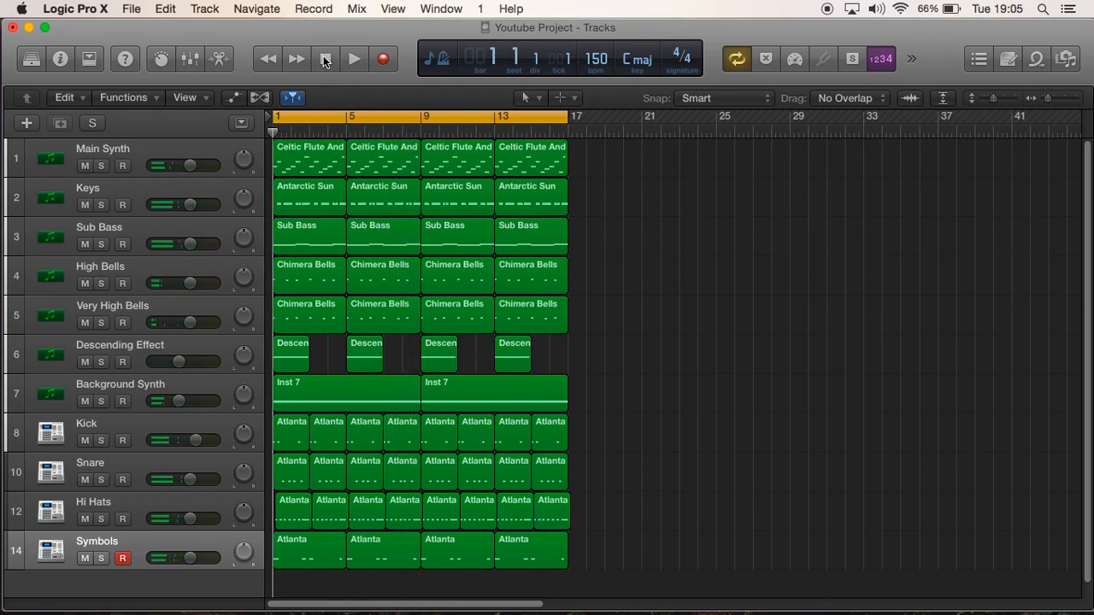
Solo the High Bells and Very High Bells tracks and listen to them together.
left_click(101, 284)
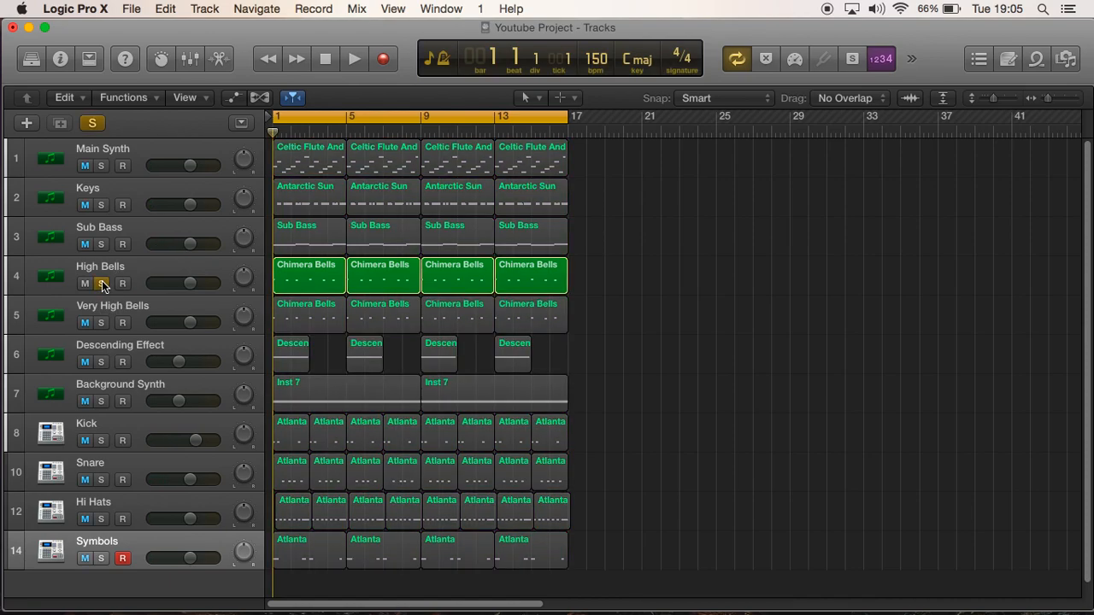
left_click(102, 325)
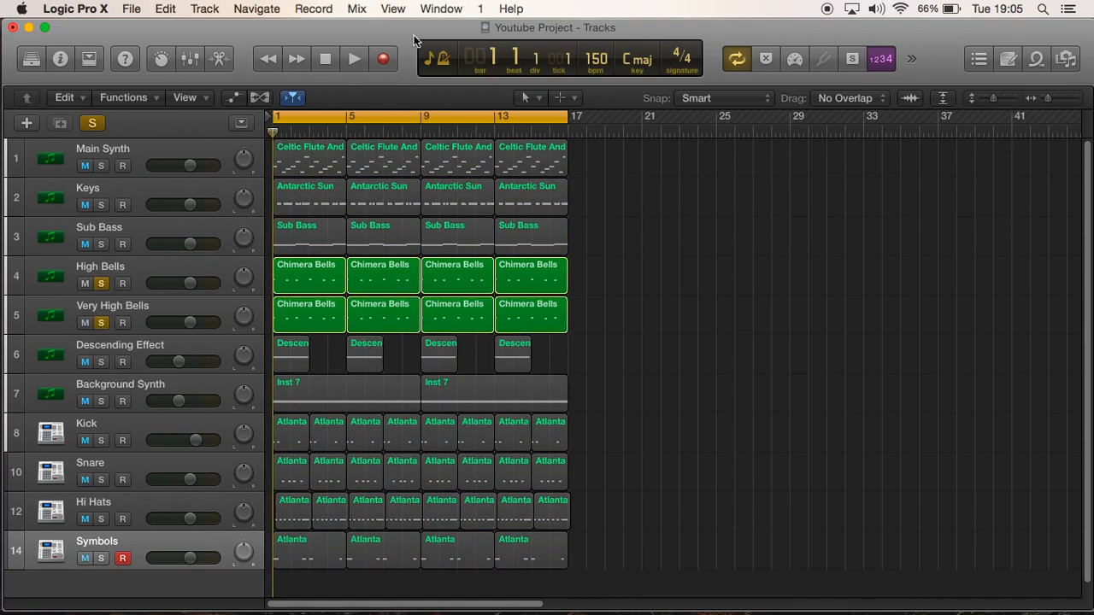
left_click(355, 59)
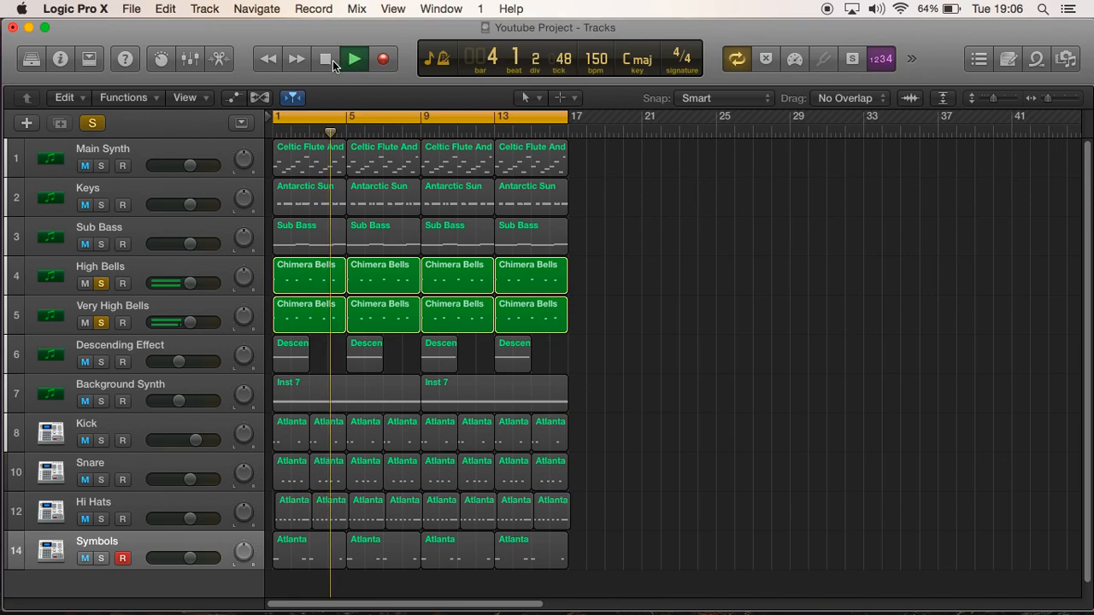
left_click(332, 61)
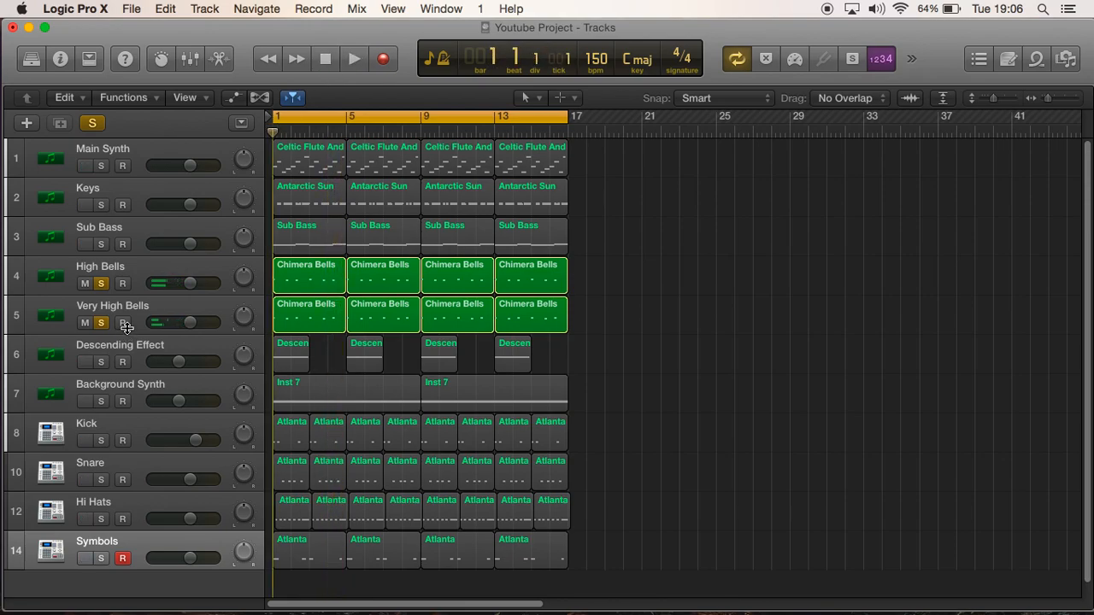
Compare Very High Bells on its own with both bell tracks together by toggling the High Bells solo around playback.
left_click(102, 283)
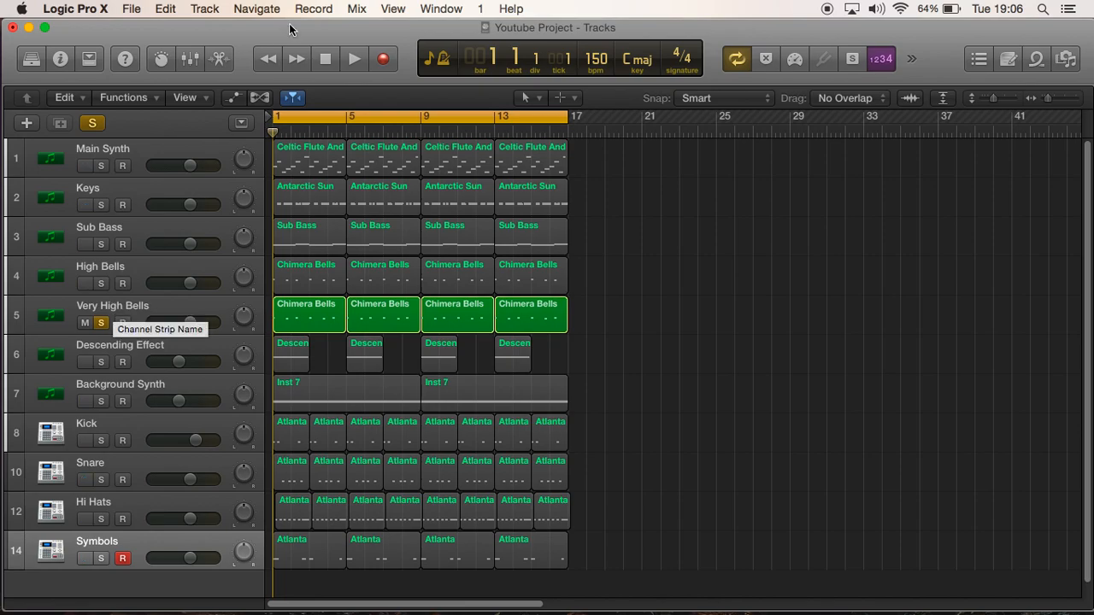
left_click(352, 58)
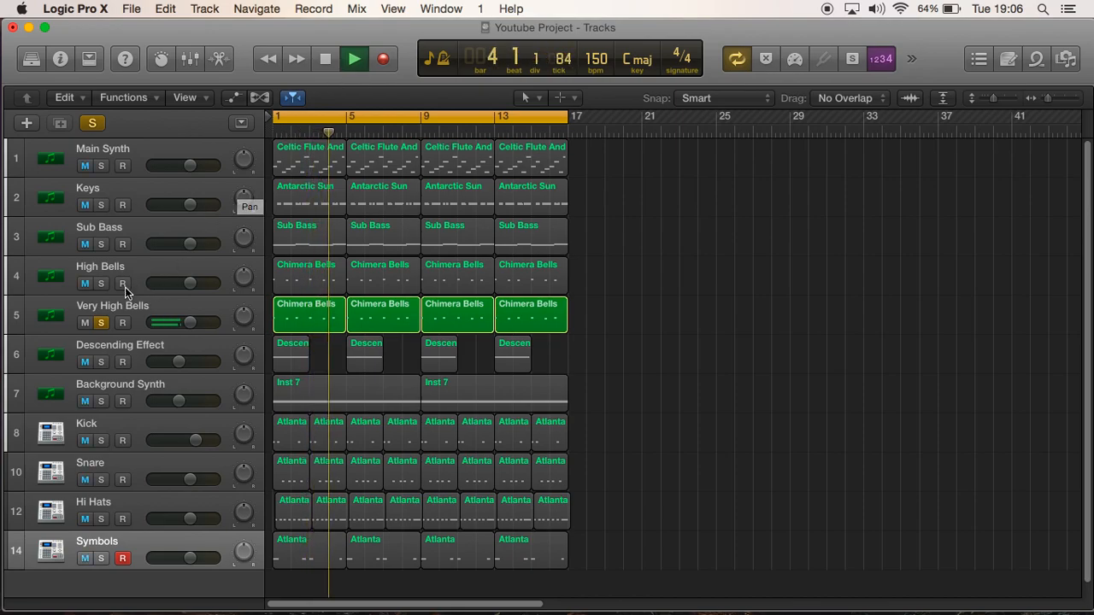
left_click(105, 282)
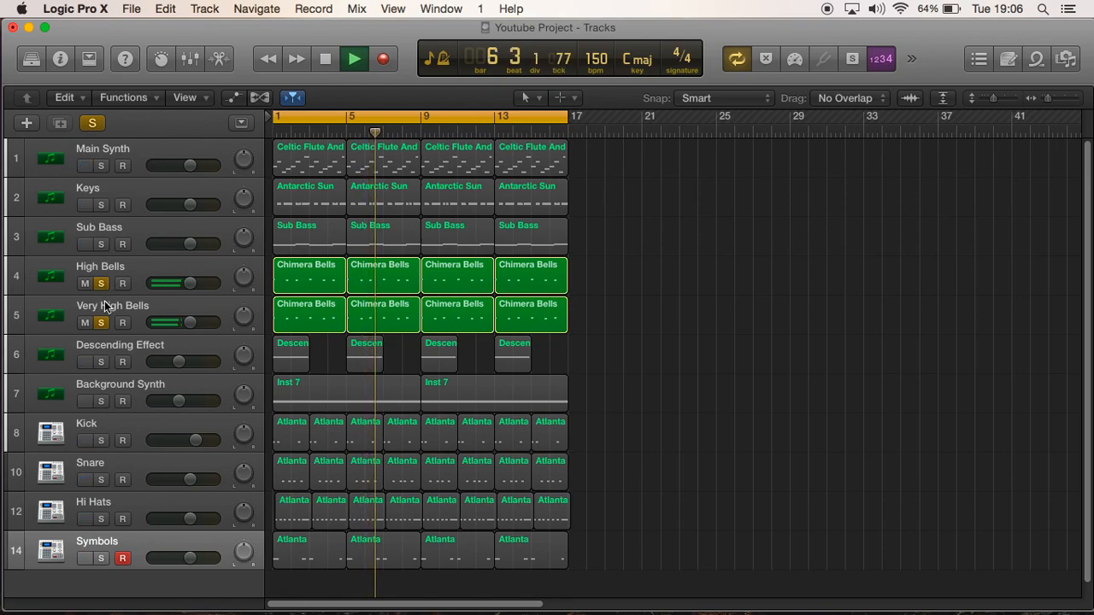
left_click(326, 63)
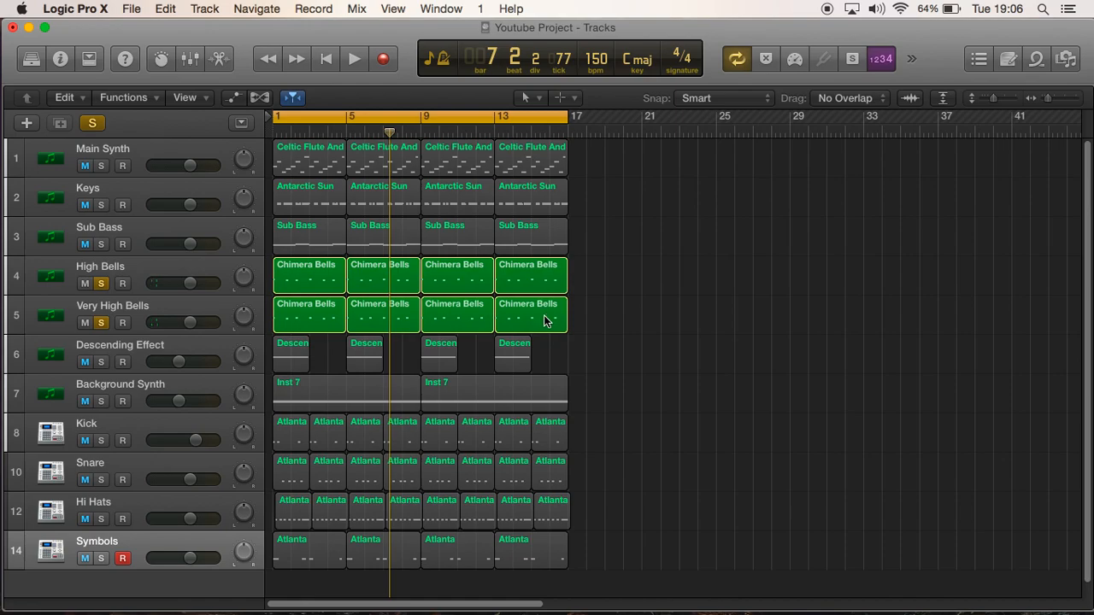
Delete all four regions on the Very High Bells track, clear all solos and return the playhead to the start.
left_click_drag(582, 317, 302, 318)
key("Delete")
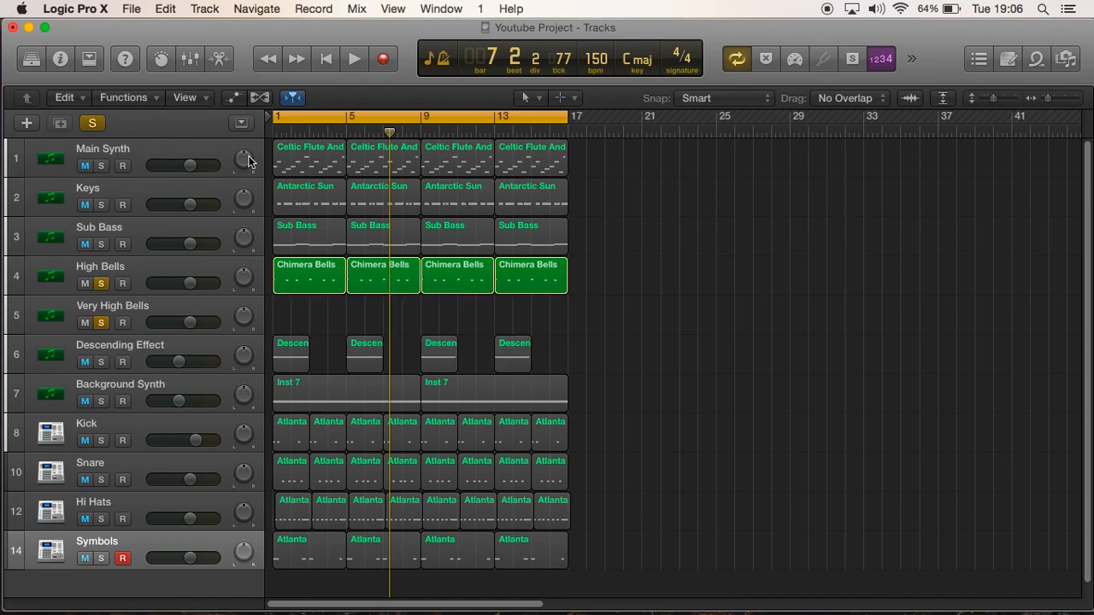
left_click(98, 123)
left_click(326, 59)
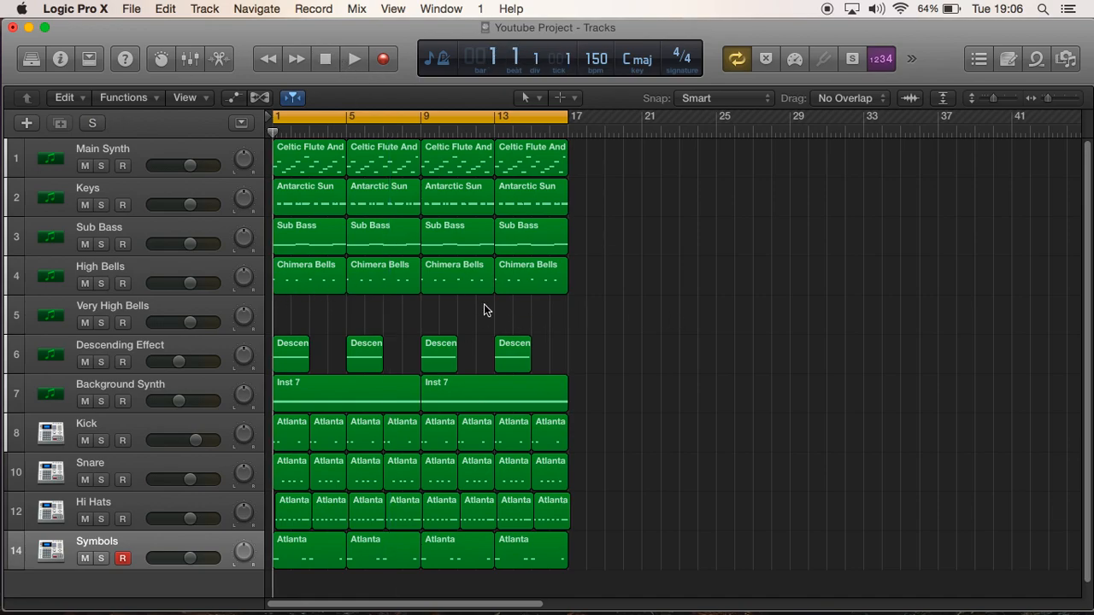
Play the full arrangement from the start to hear the mix without the Very High Bells regions.
left_click(360, 60)
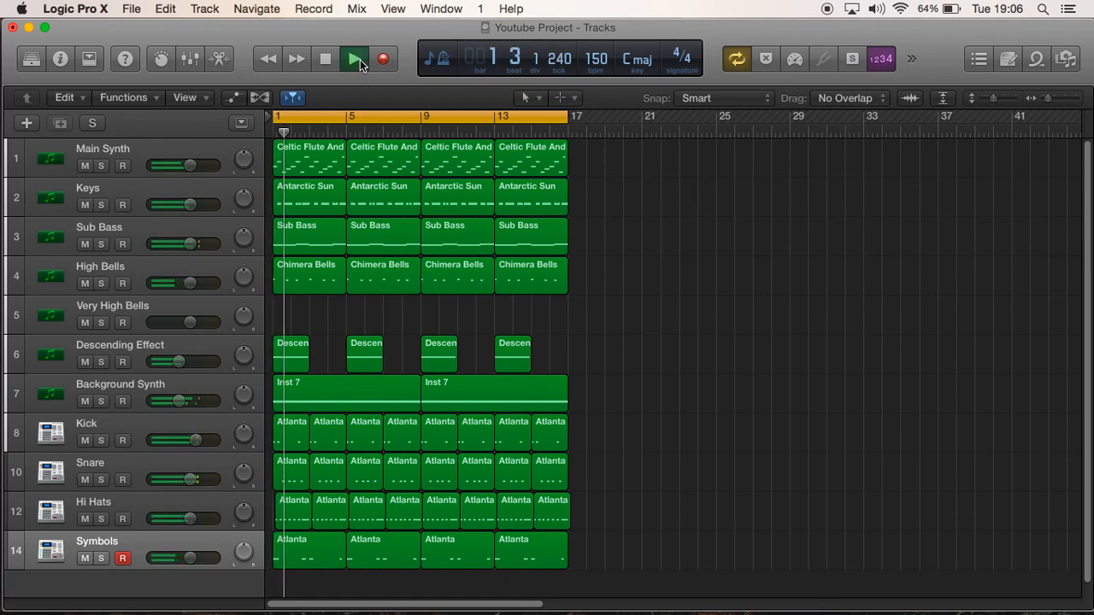
left_click(655, 234)
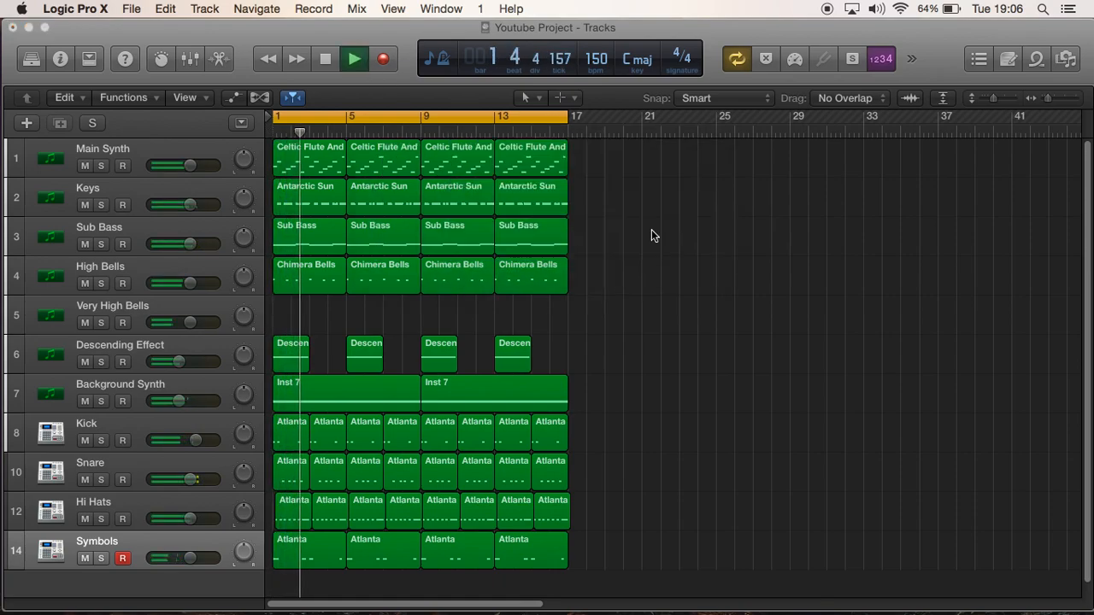
left_click(332, 61)
left_click(355, 59)
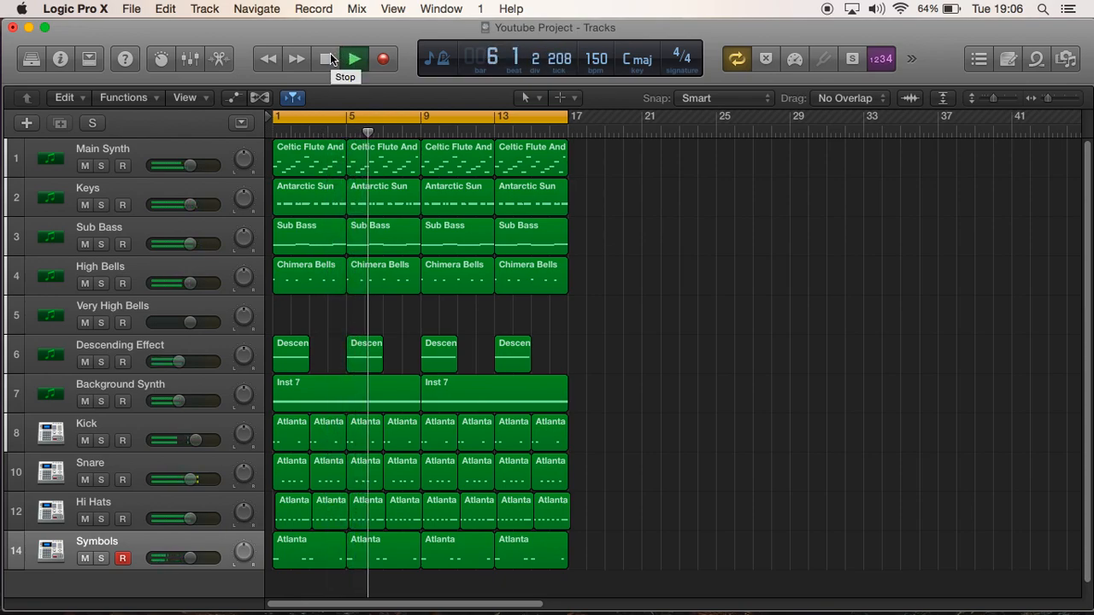
left_click(332, 59)
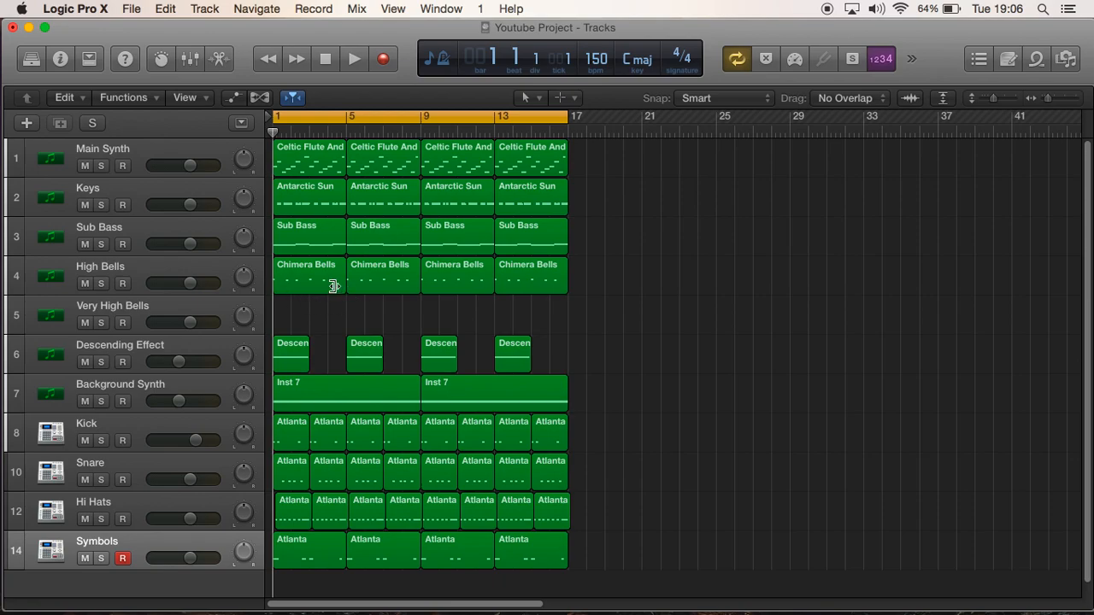
Solo the High Bells track and play its opening bars to hear the part on its own.
left_click(215, 267)
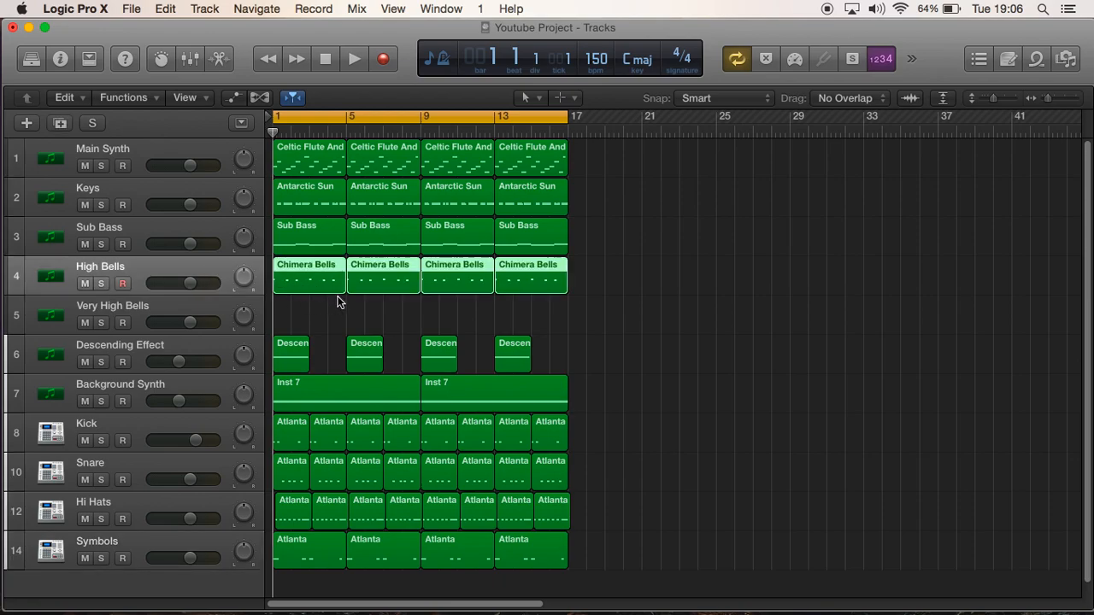
left_click(101, 284)
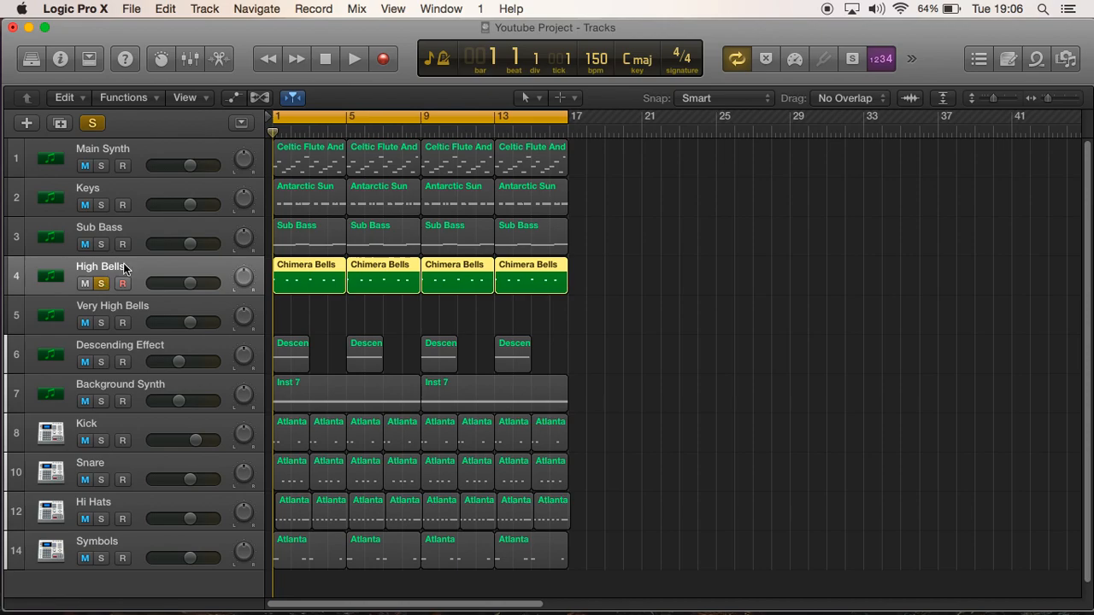
left_click(355, 64)
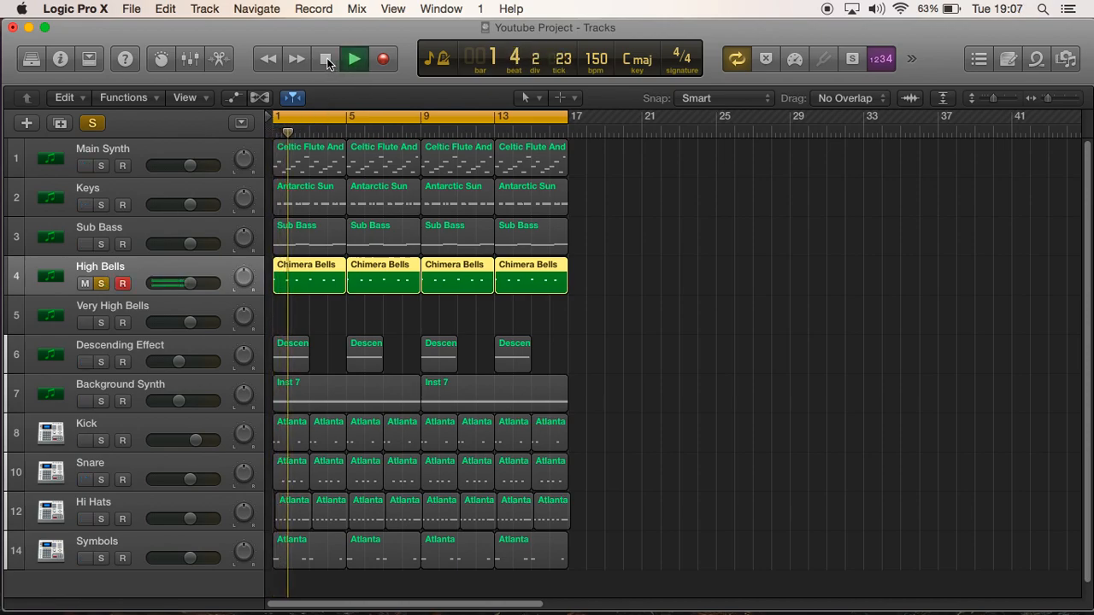
left_click(326, 57)
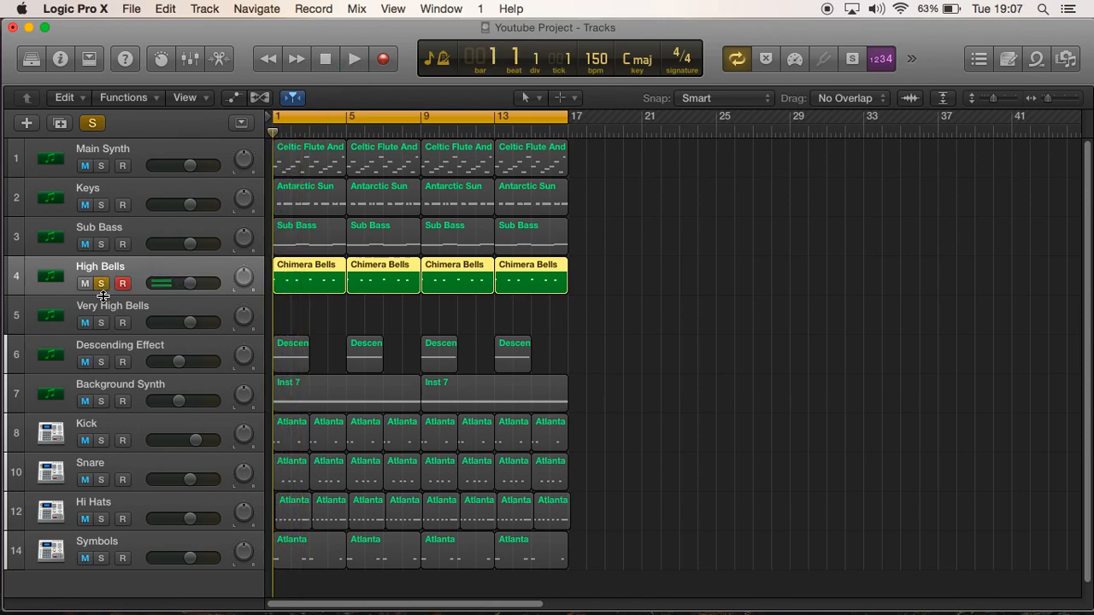
Open the High Bells track's Alchemy instrument from its channel strip and show the presets in the Keys category.
left_click(60, 58)
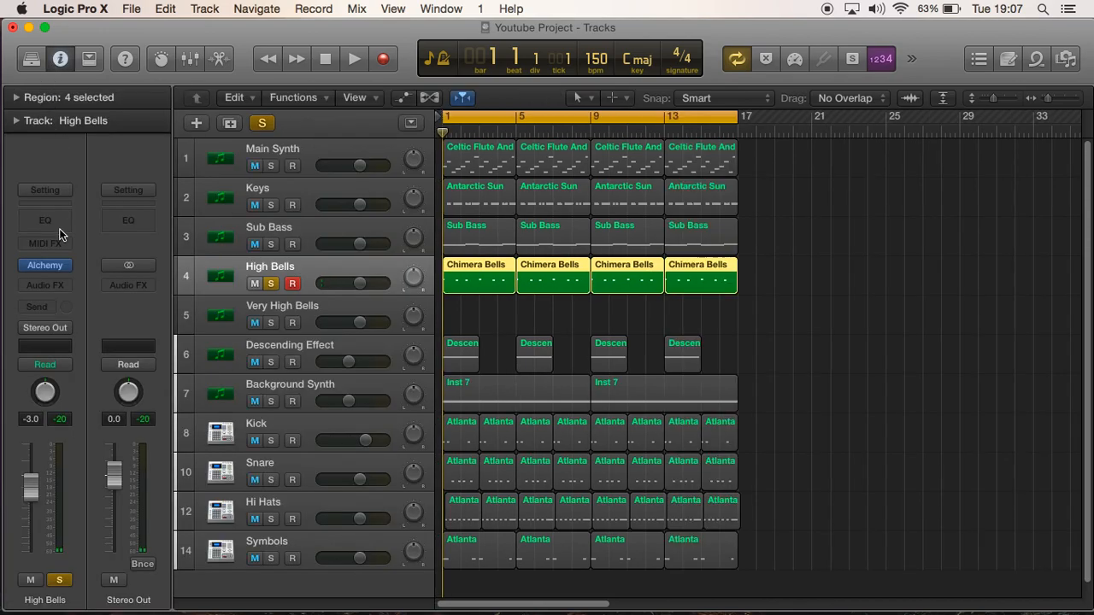
mouse_move(52, 270)
left_click(52, 271)
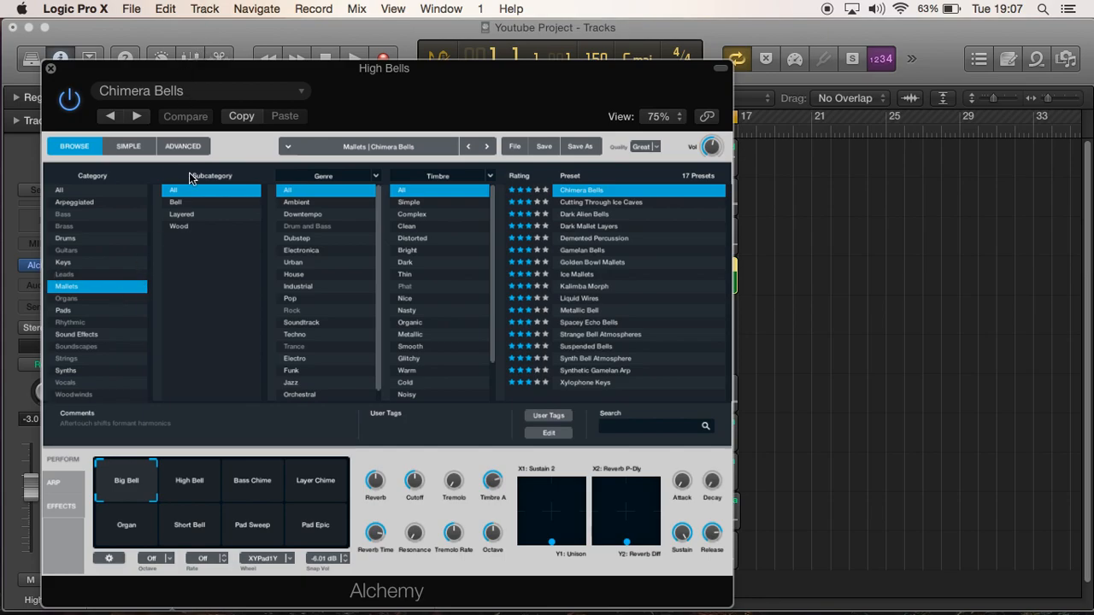
left_click_drag(186, 68, 287, 111)
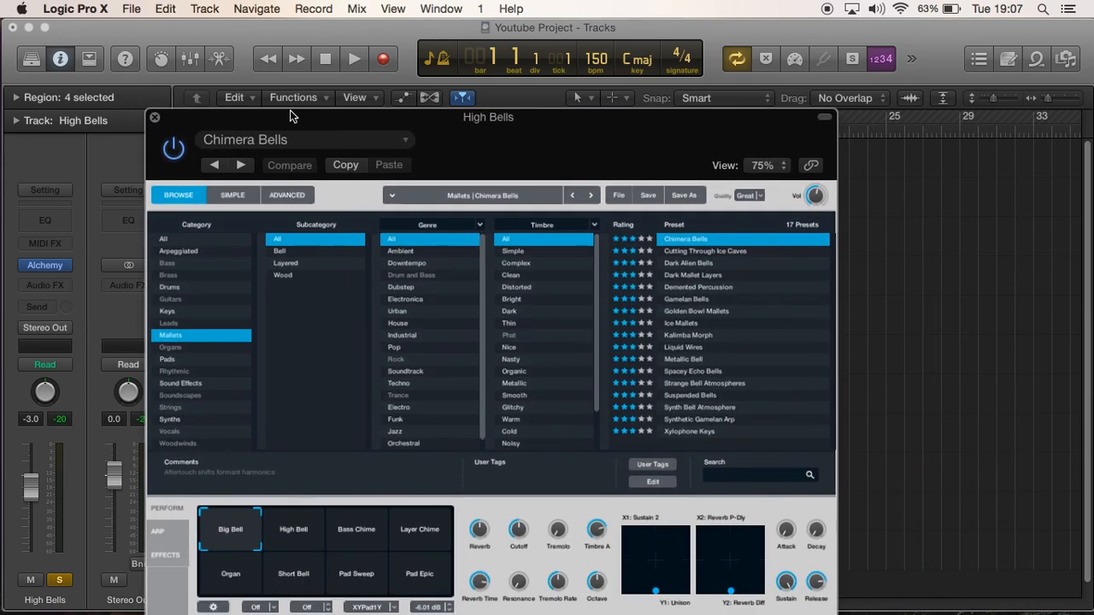
left_click(184, 303)
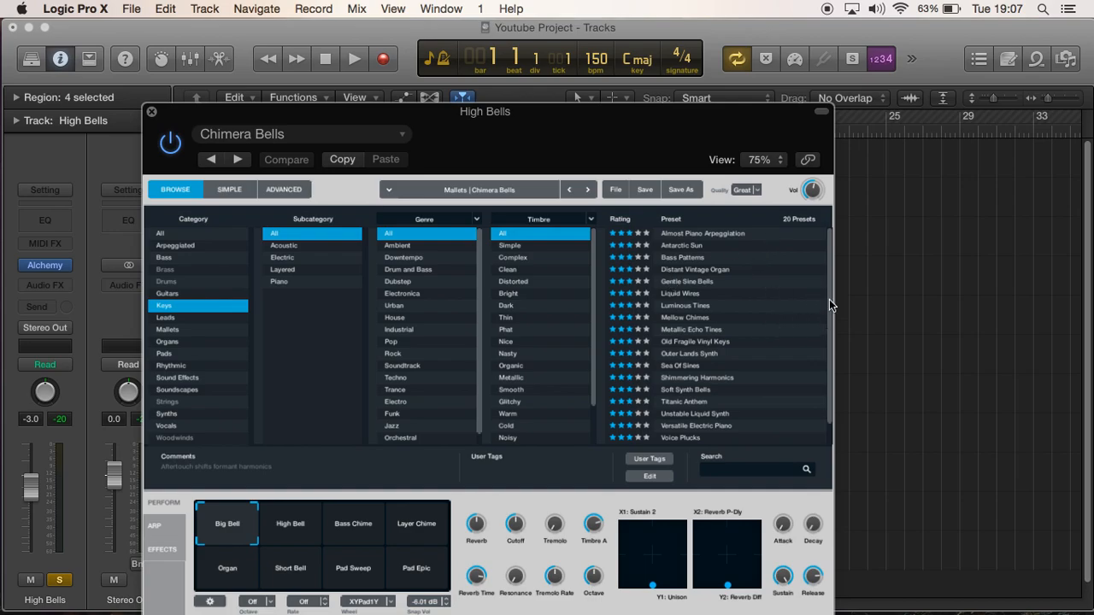
Load the Luminous Tines preset on the High Bells track and audition it soloed.
scroll(828, 304, "down", 1)
left_click(759, 301)
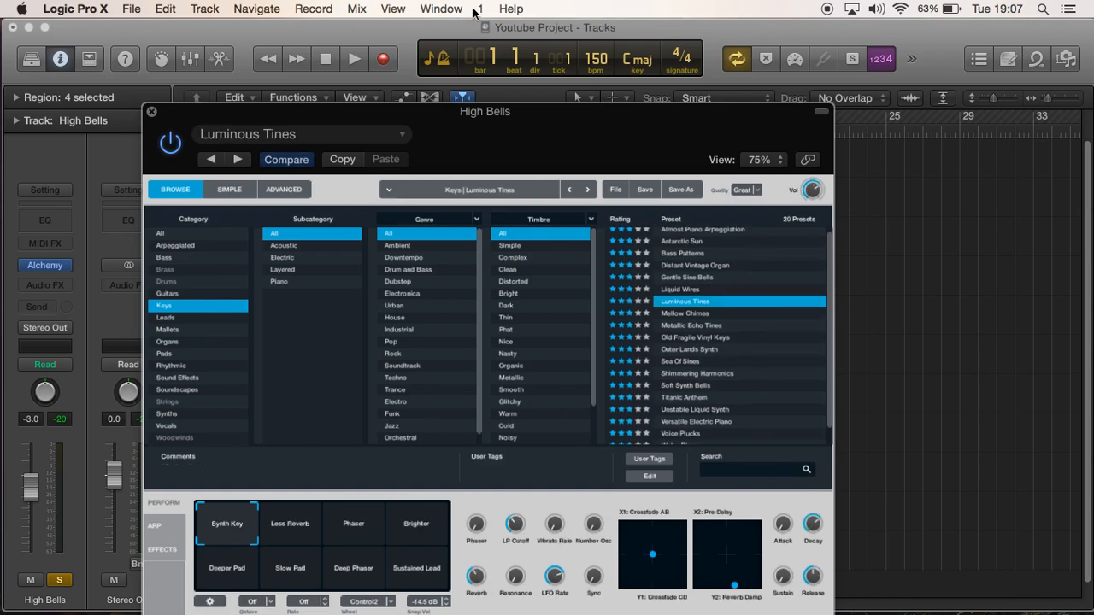
left_click_drag(401, 111, 655, 317)
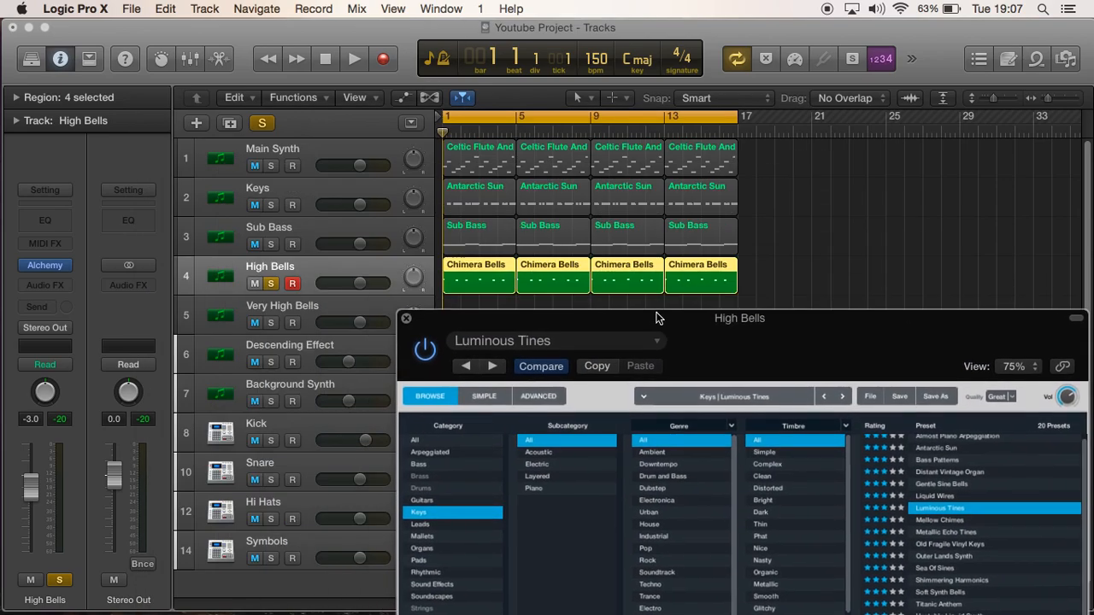
left_click(356, 58)
left_click_drag(565, 316, 419, 81)
left_click(325, 59)
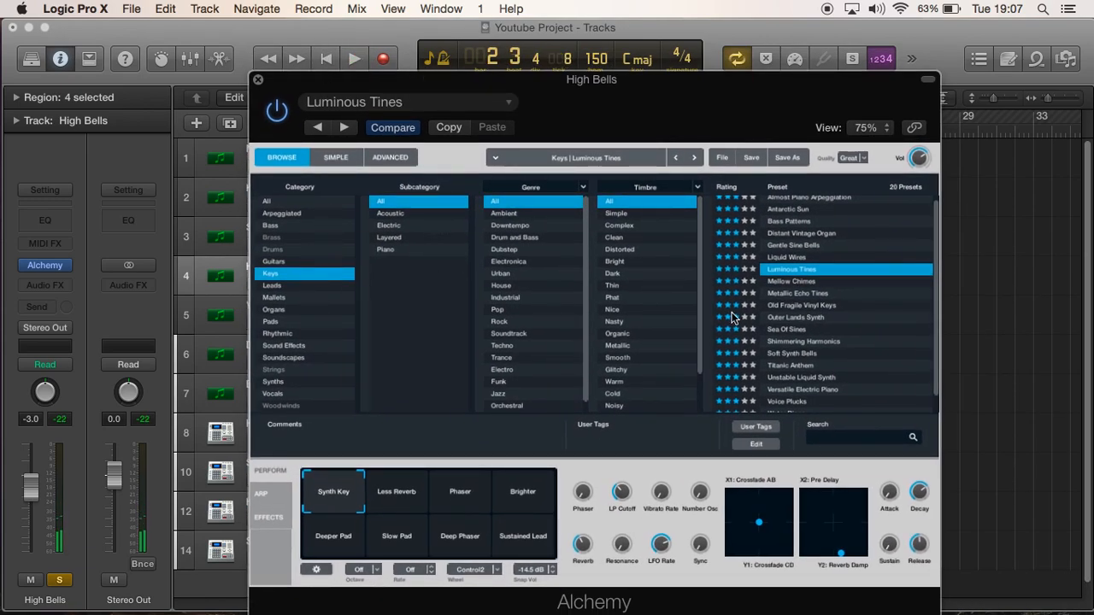
Switch High Bells to the Soft Synth Bells preset and audition it soloed and in the full mix.
left_click_drag(937, 277, 937, 299)
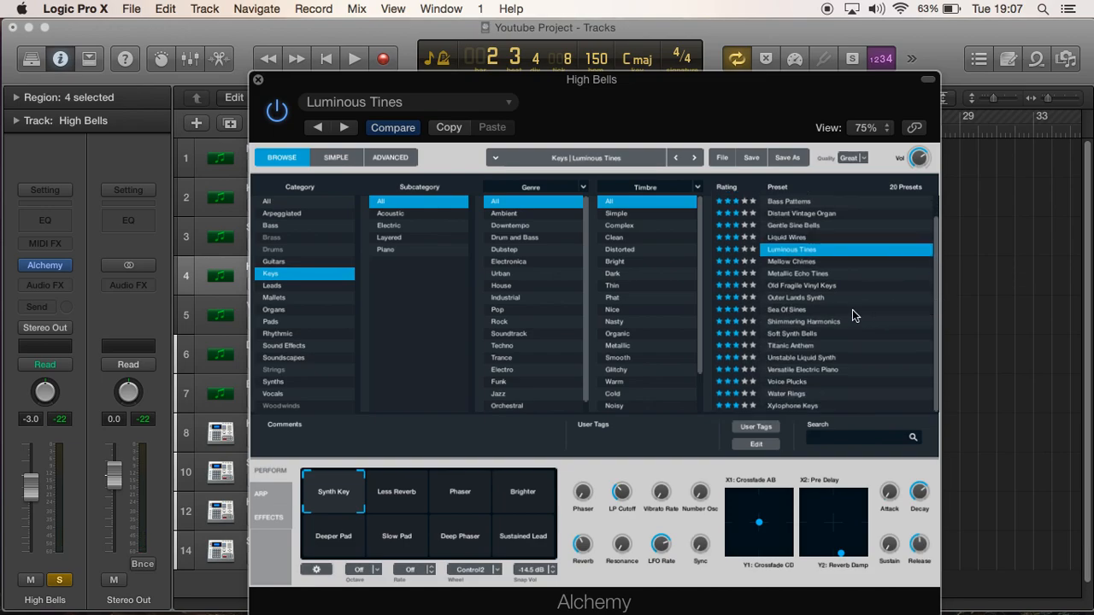
left_click(842, 333)
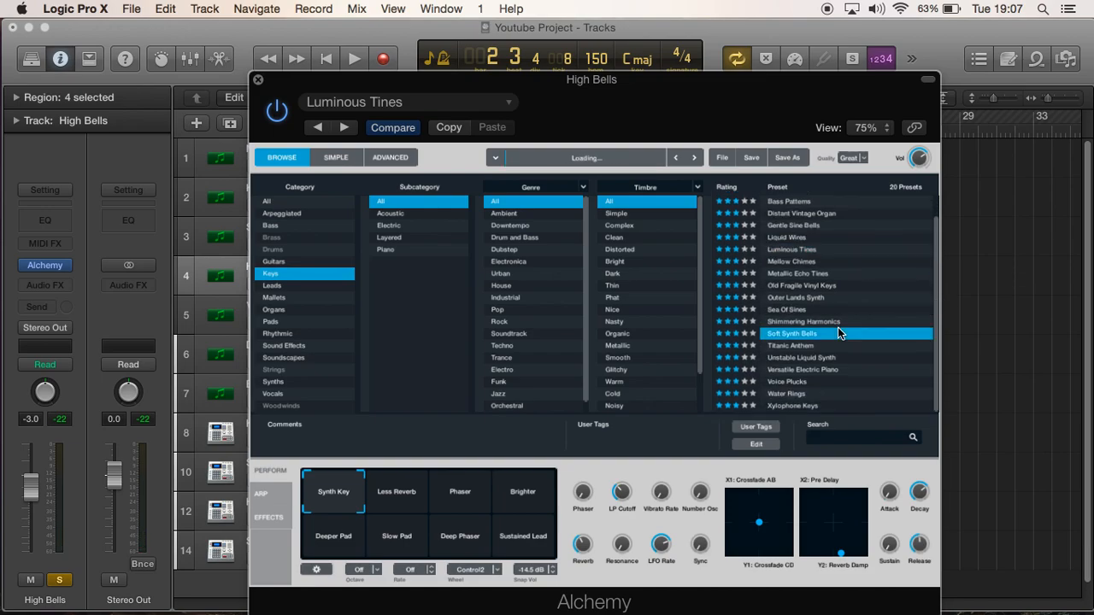
left_click(360, 56)
left_click_drag(374, 80, 450, 139)
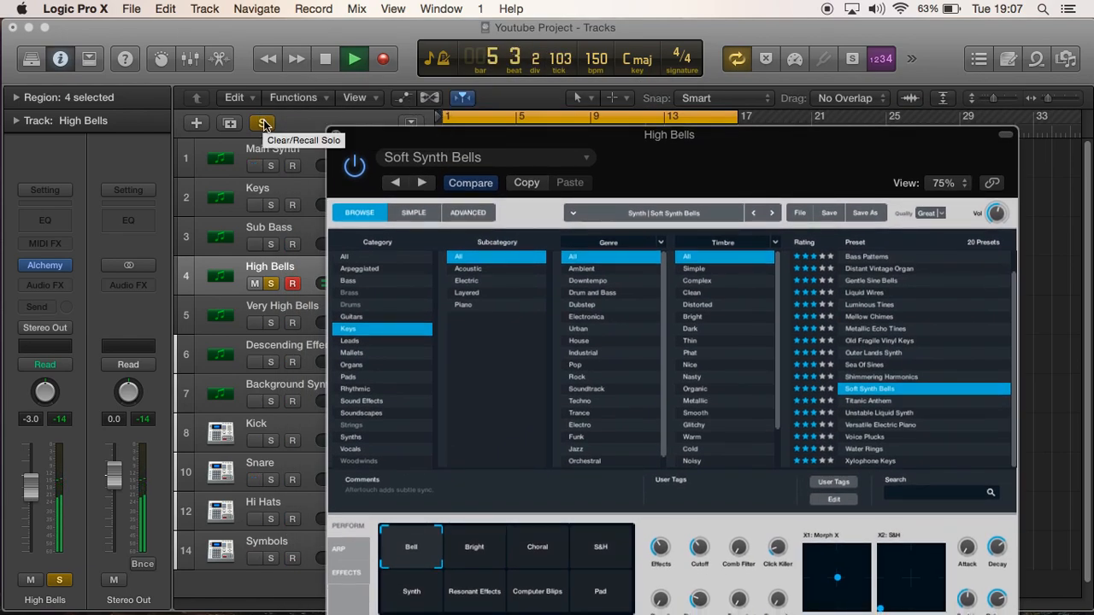
left_click(263, 125)
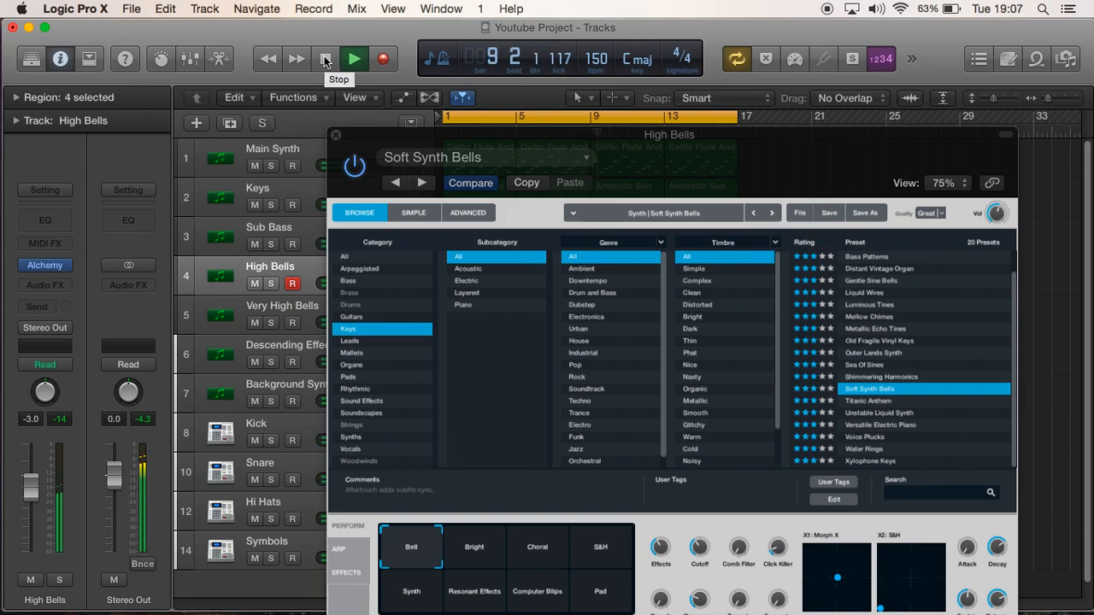
left_click(666, 234)
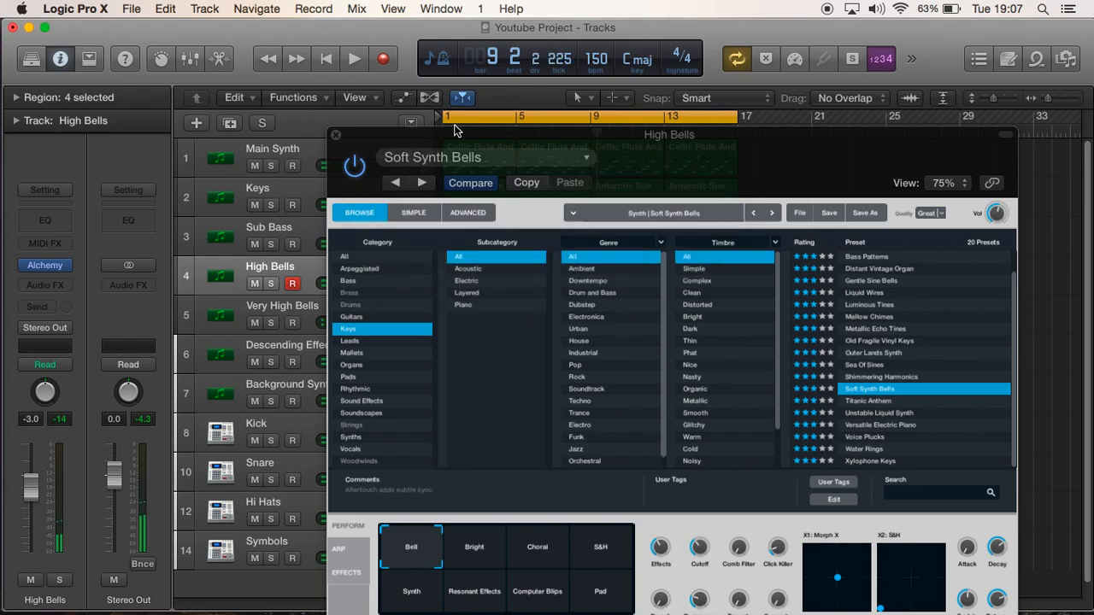
left_click(325, 59)
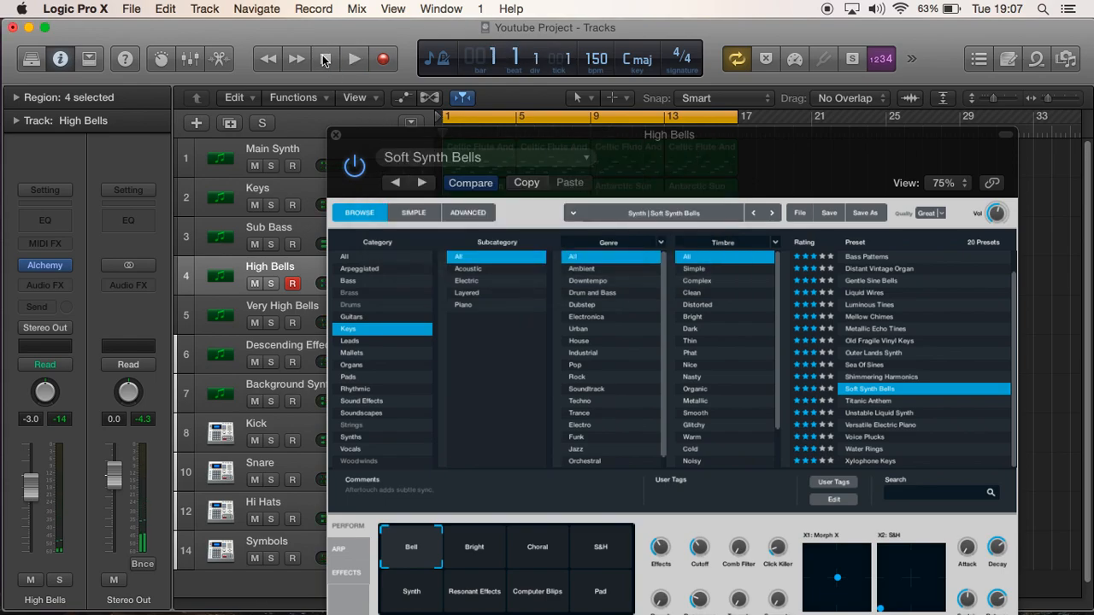
Close the Alchemy window and play the full arrangement from the start.
left_click(335, 134)
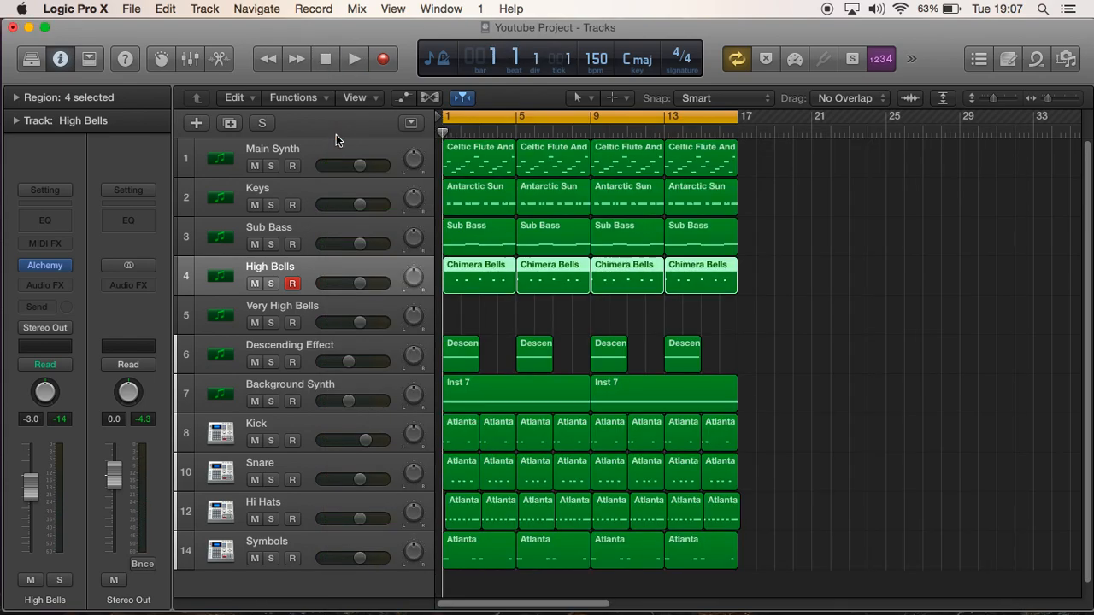
left_click(362, 64)
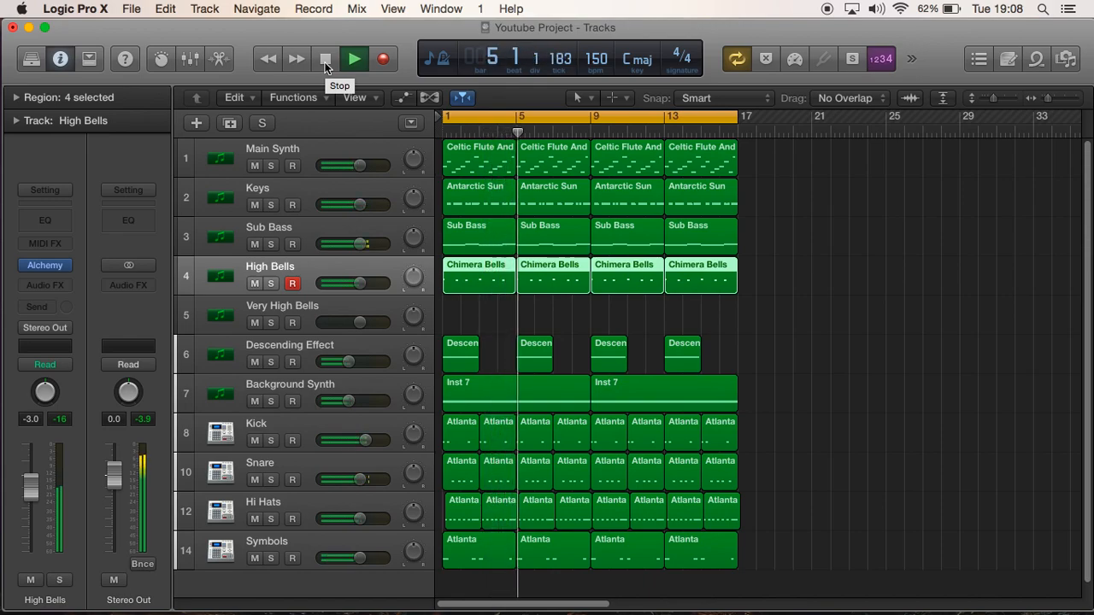
left_click(325, 67)
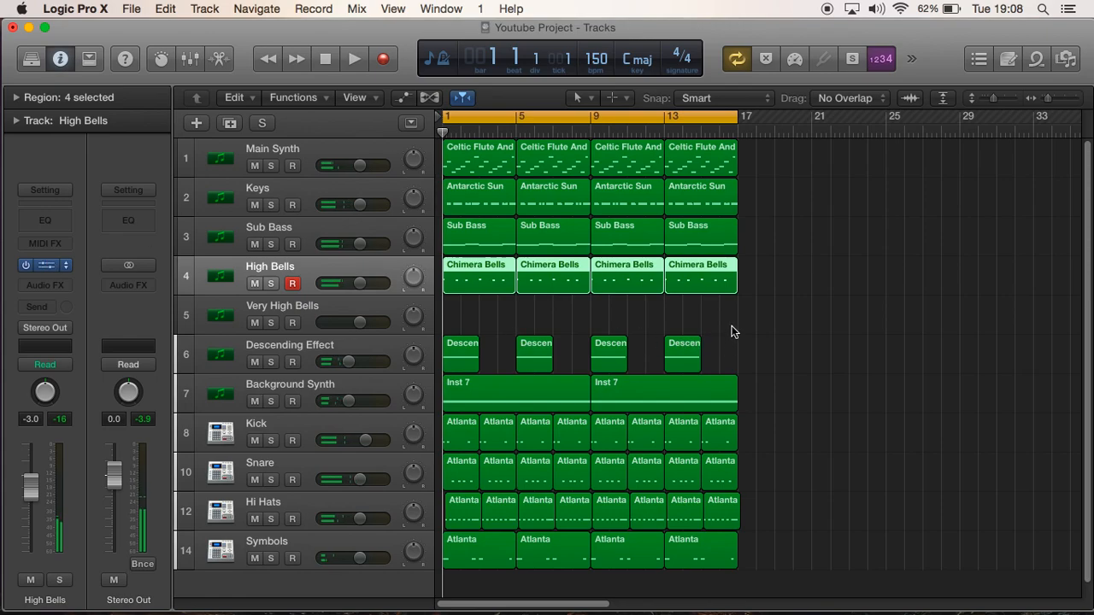
Reopen the Alchemy window, load the Voice Plucks preset and start playback with High Bells soloed.
key("v")
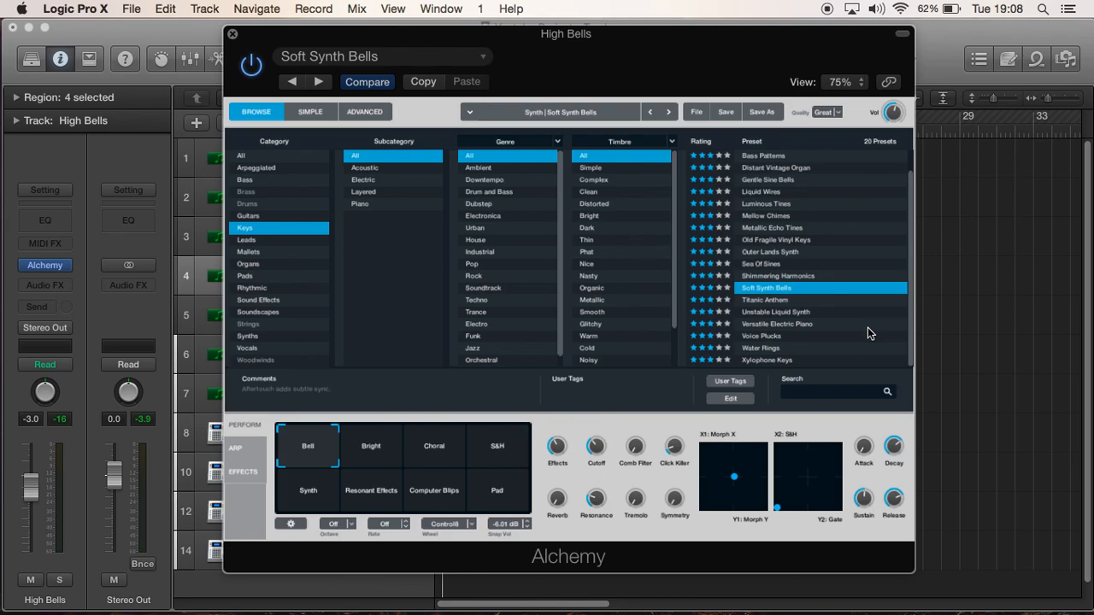
left_click(853, 336)
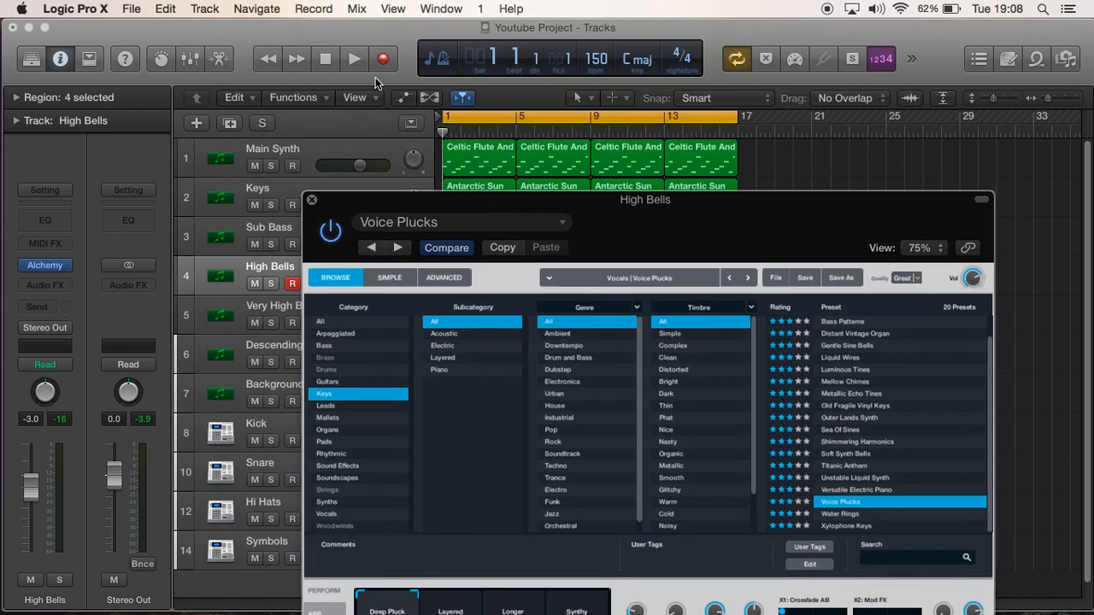
left_click(271, 285)
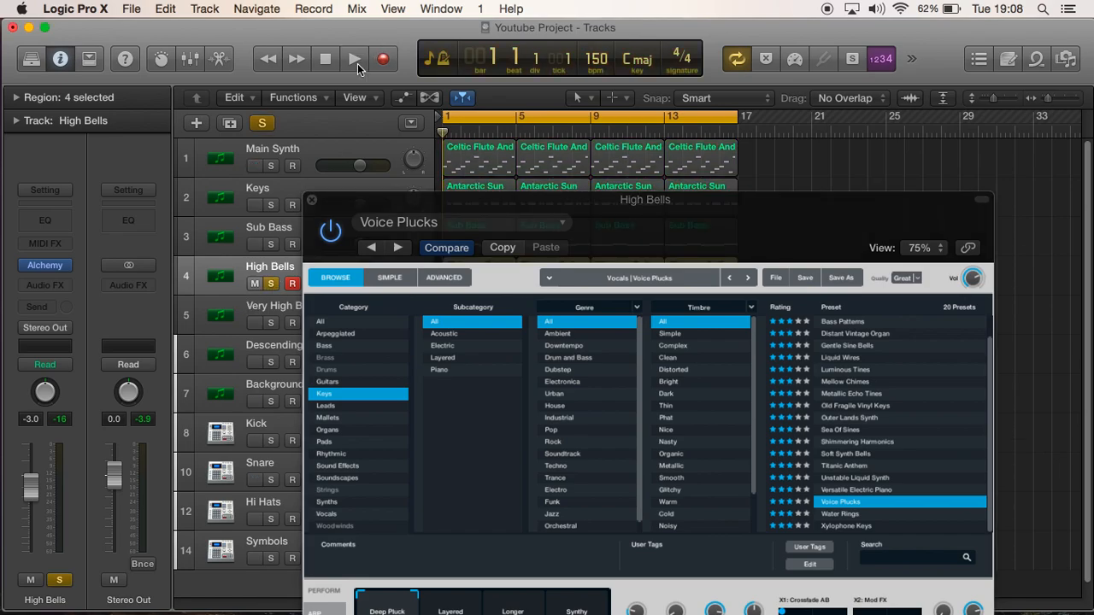
left_click(354, 58)
left_click_drag(446, 203, 385, 41)
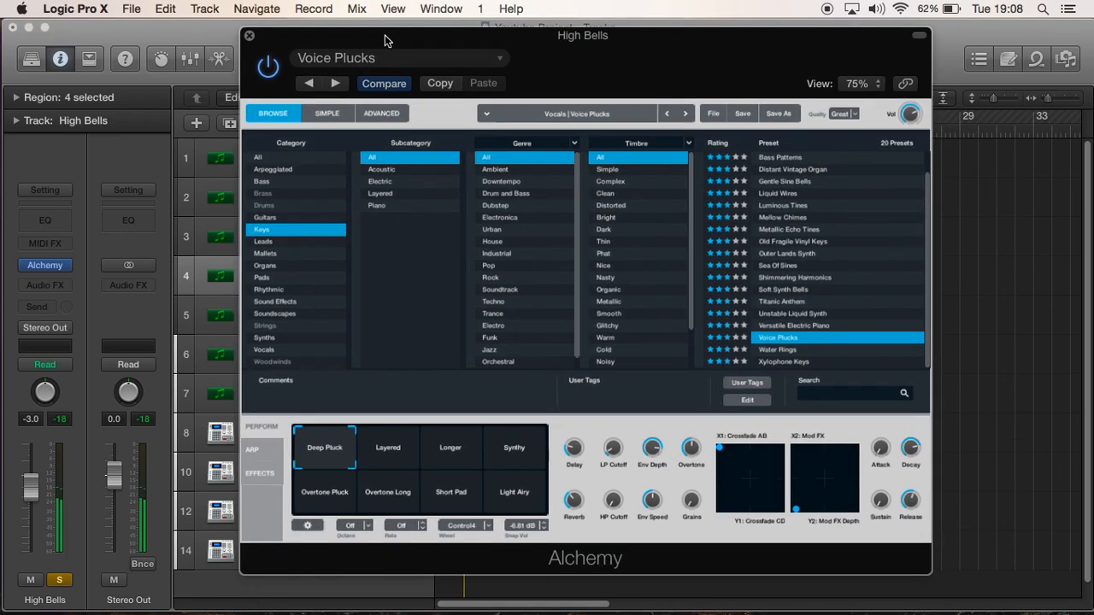
Audition the Voice Plucks variations Layered, Longer, Synthy, Overtone Pluck, Overtone Long and Short Pad during playback.
left_click(401, 453)
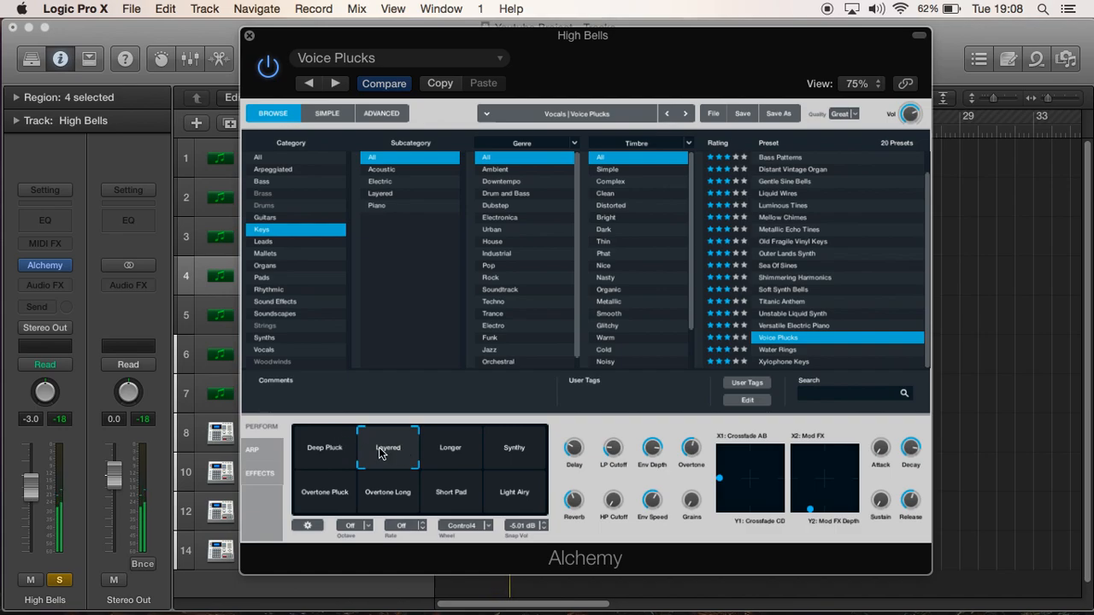
left_click(463, 458)
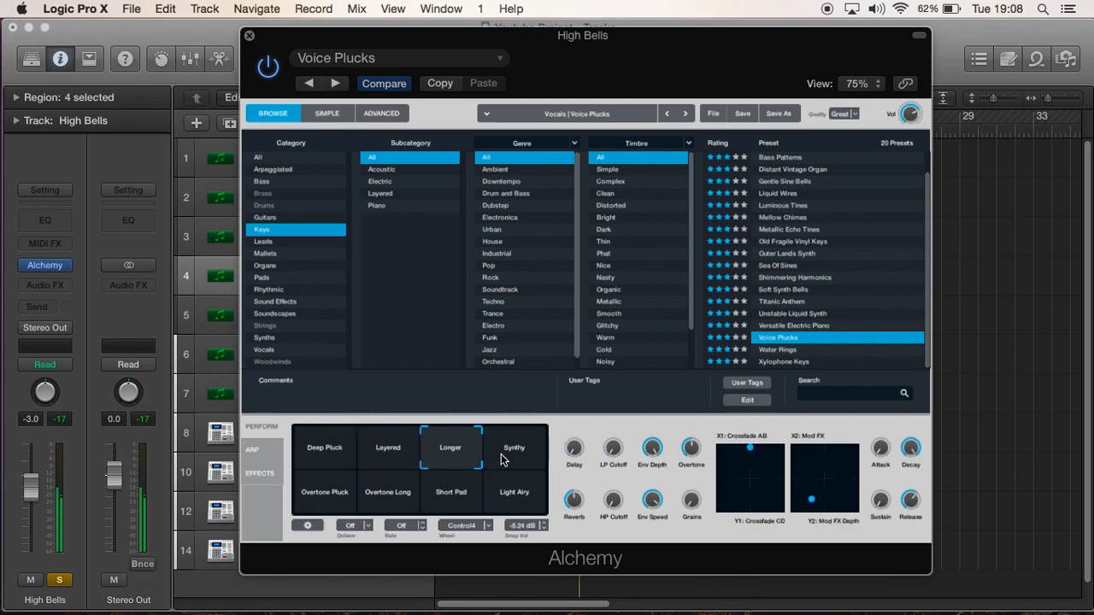
left_click(505, 459)
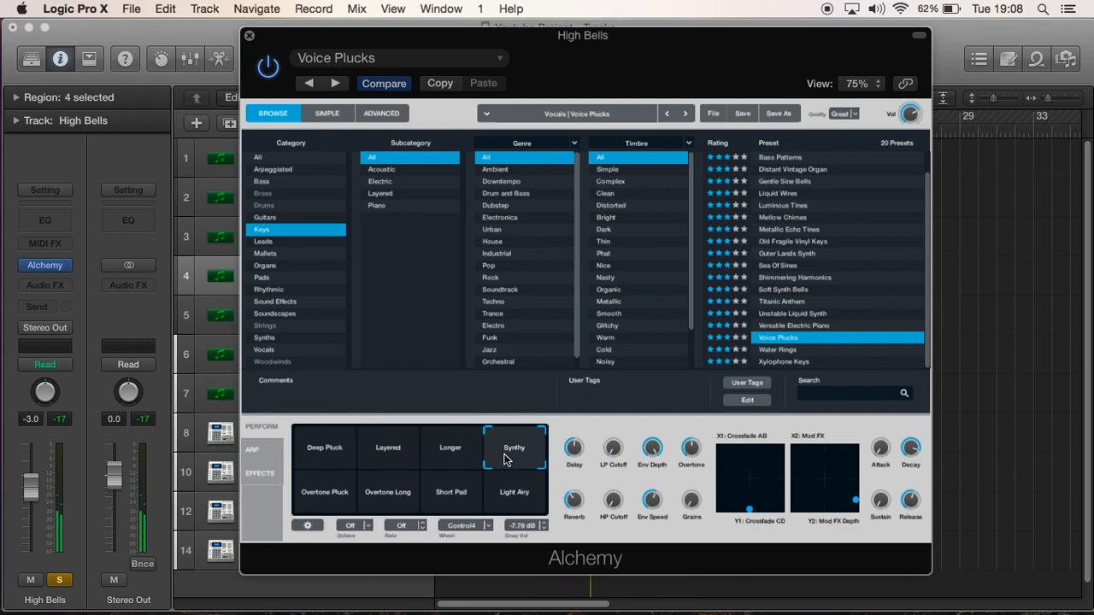
left_click(341, 499)
left_click(400, 501)
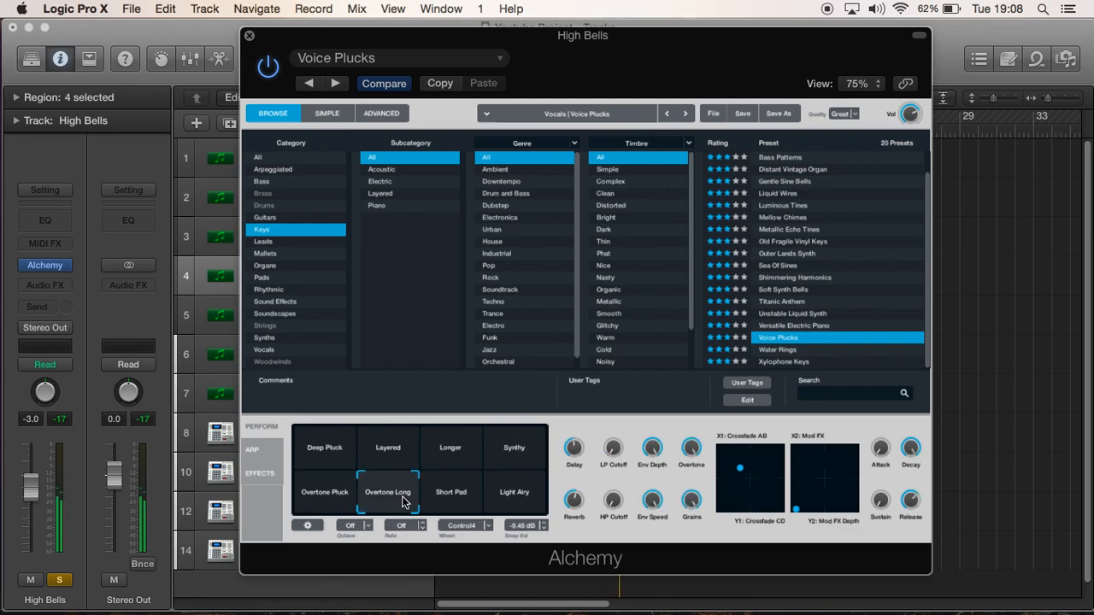
left_click(457, 500)
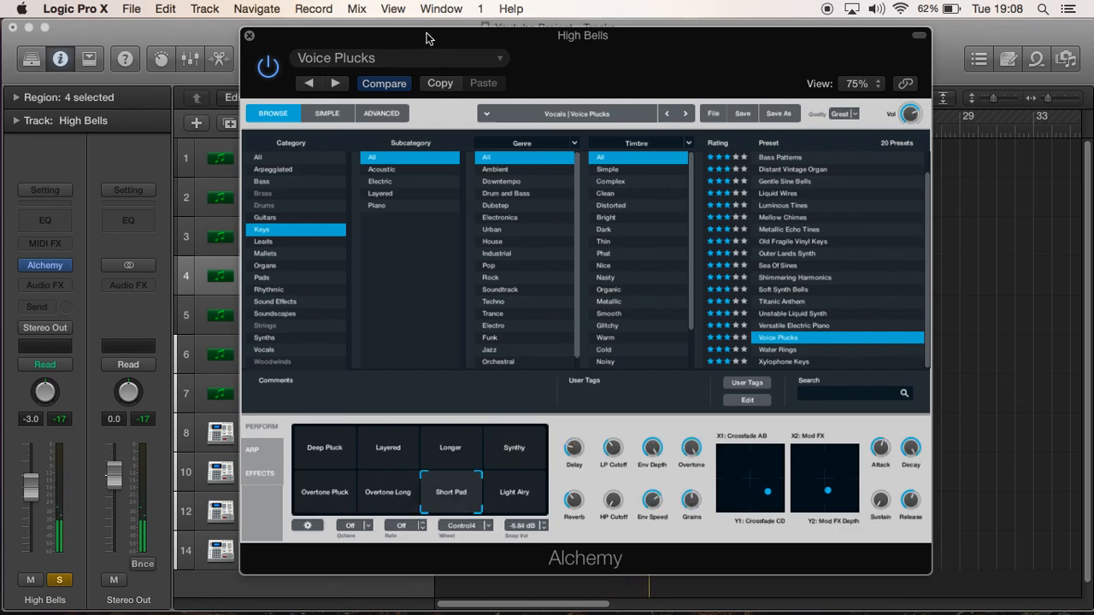
left_click_drag(422, 40, 435, 89)
key("space")
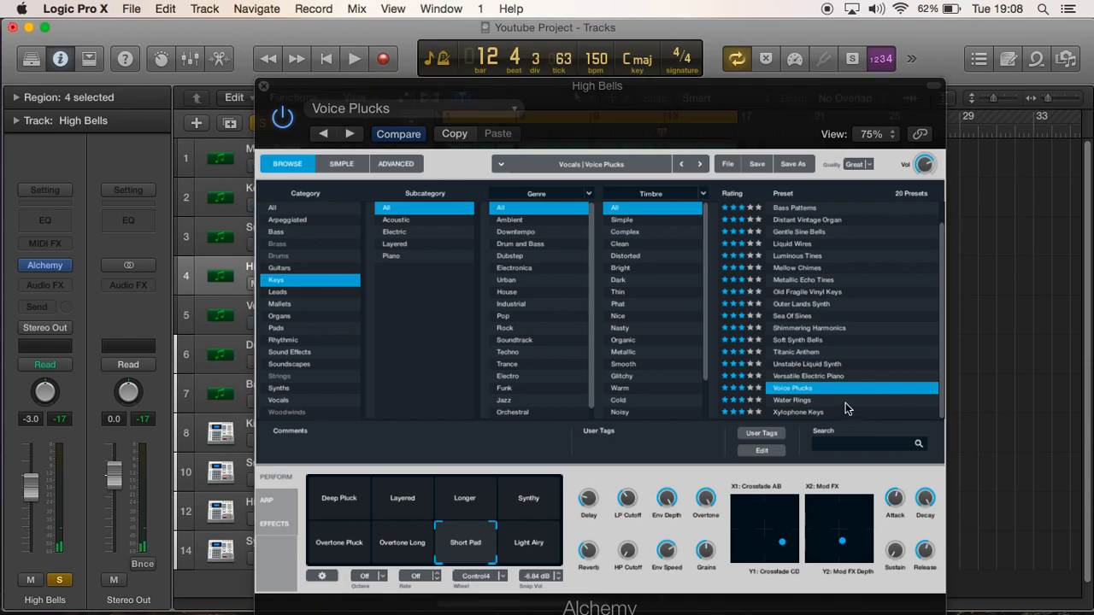
Load the Water Rings preset on High Bells, audition it soloed, and clear the solo to hear it in the full mix.
left_click(846, 400)
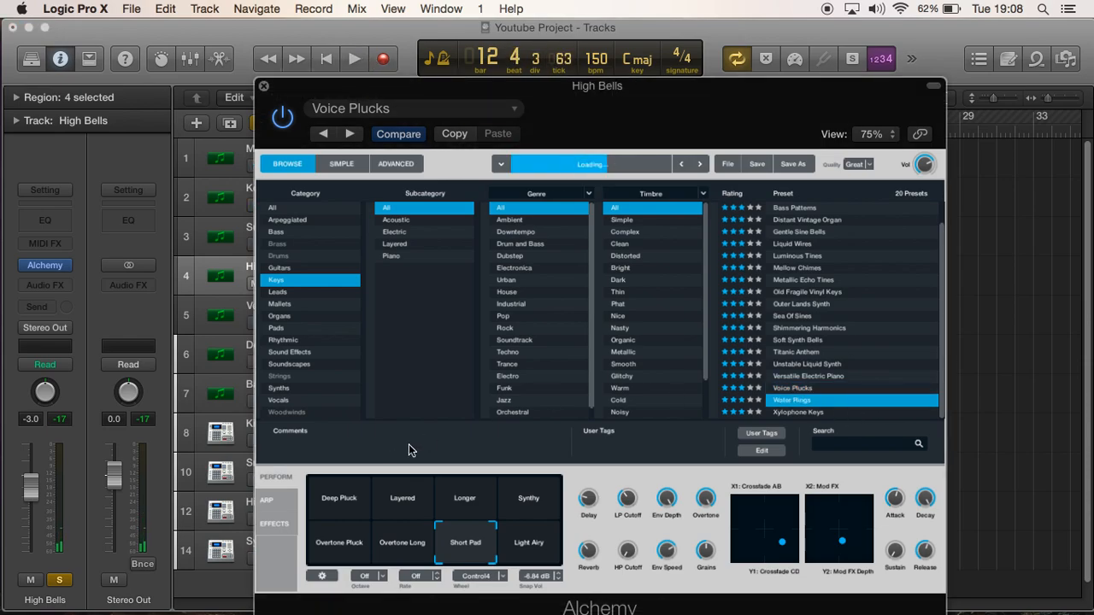
left_click(348, 55)
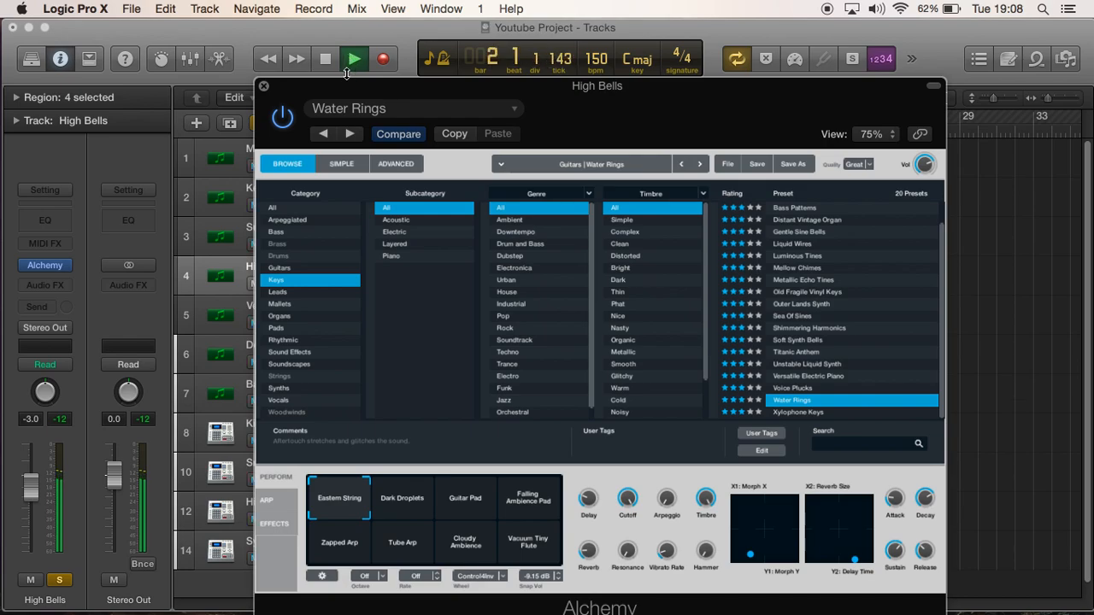
left_click_drag(342, 79, 392, 126)
left_click(265, 124)
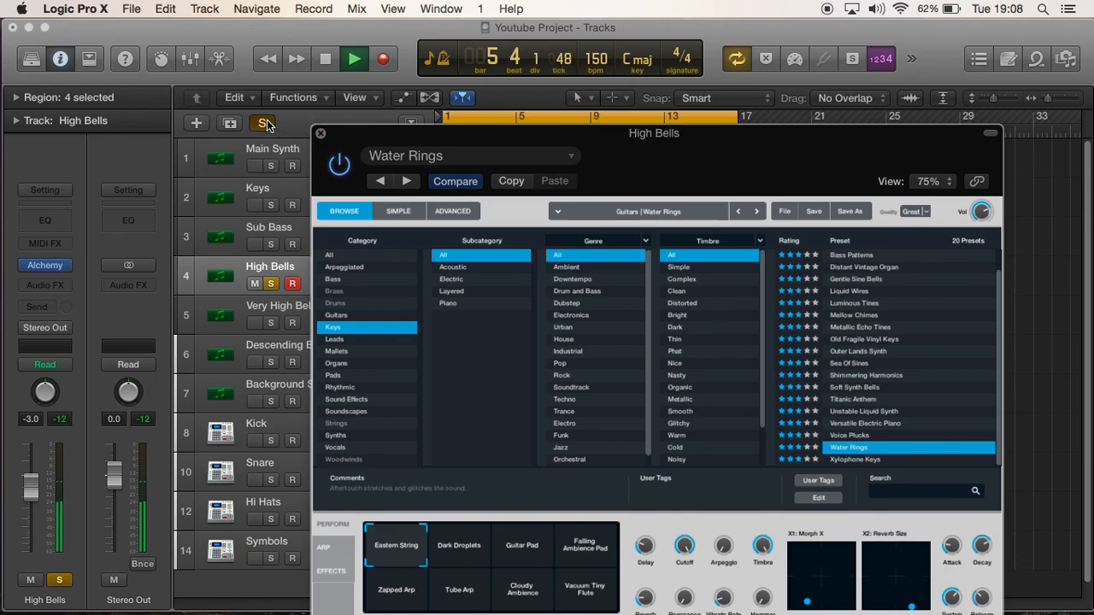
left_click(266, 124)
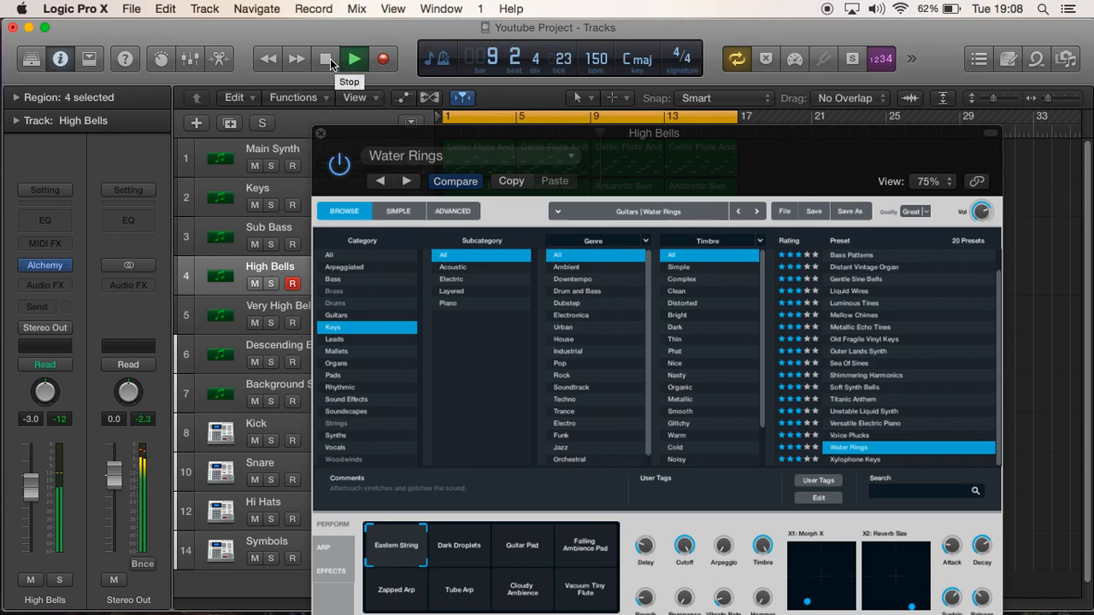
key("Return")
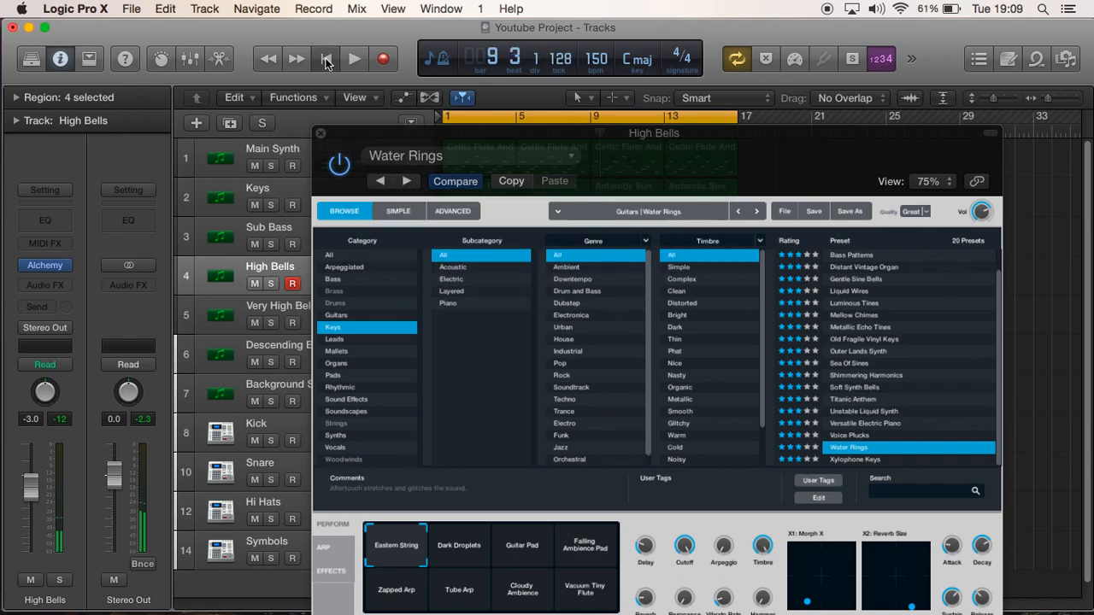
Close the High Bells Alchemy window, play the full arrangement from the start and return the playhead to bar 1.
left_click(353, 59)
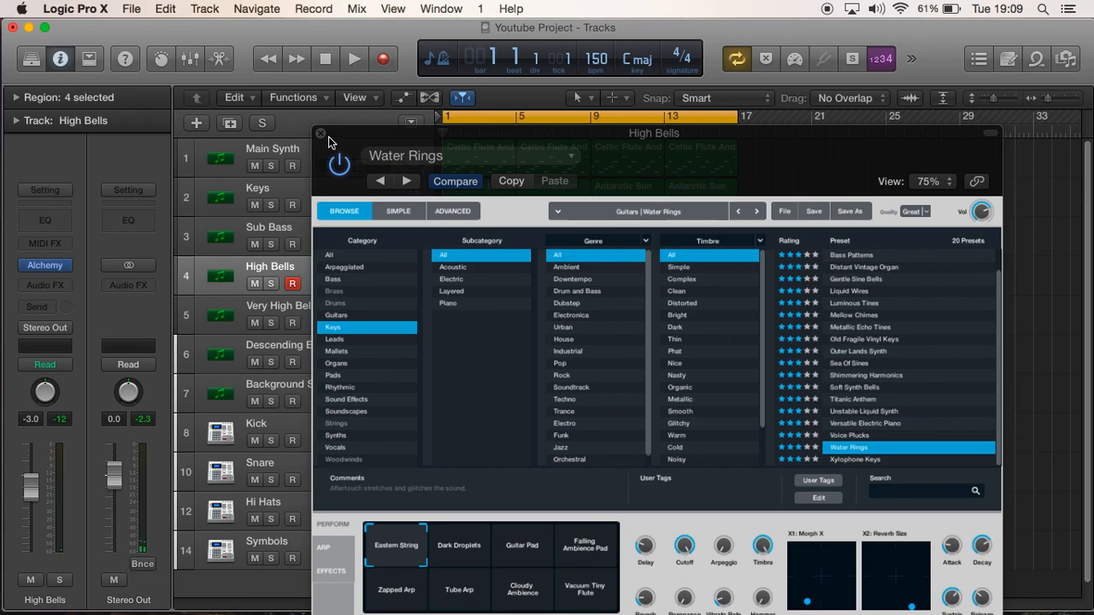
left_click(321, 135)
left_click(356, 59)
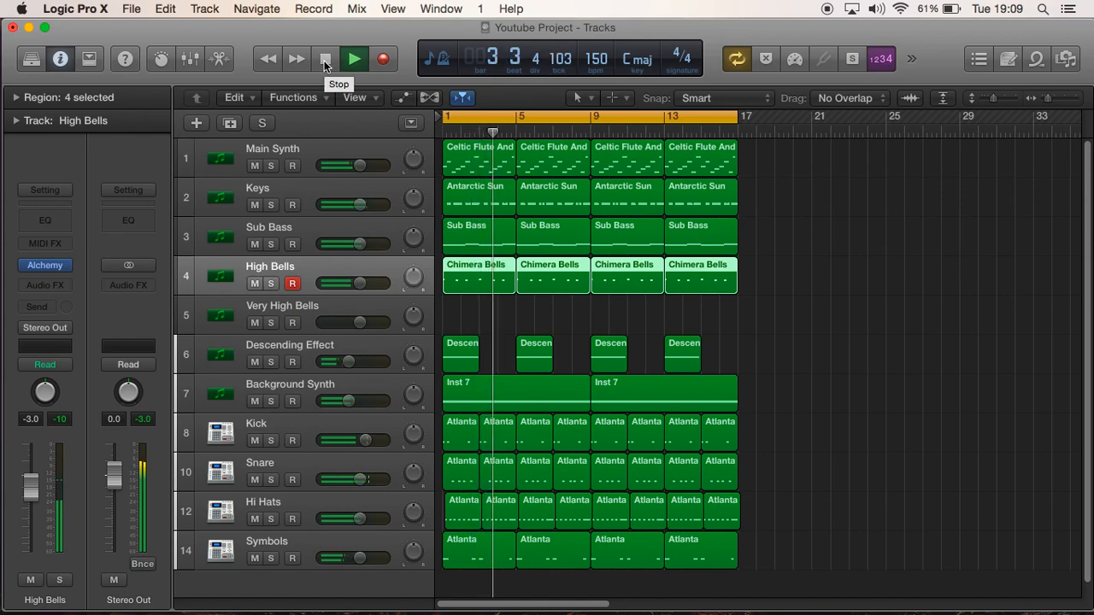
left_click(324, 59)
left_click(324, 59)
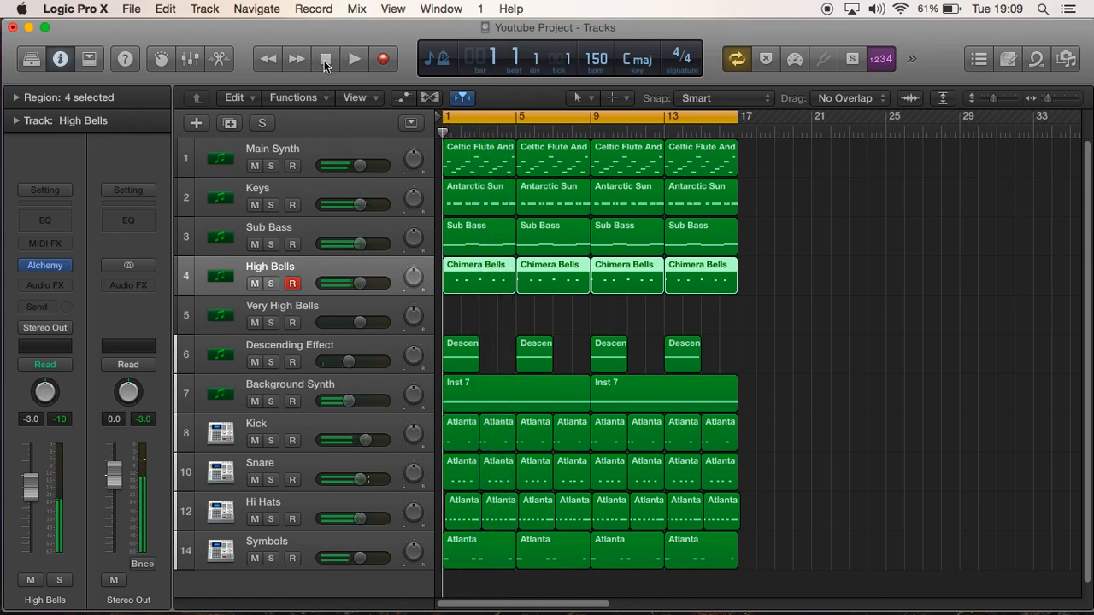
Solo High Bells, reopen its Alchemy window, switch Water Rings to the Dark Droplets variation and start playback.
left_click(270, 284)
mouse_move(47, 272)
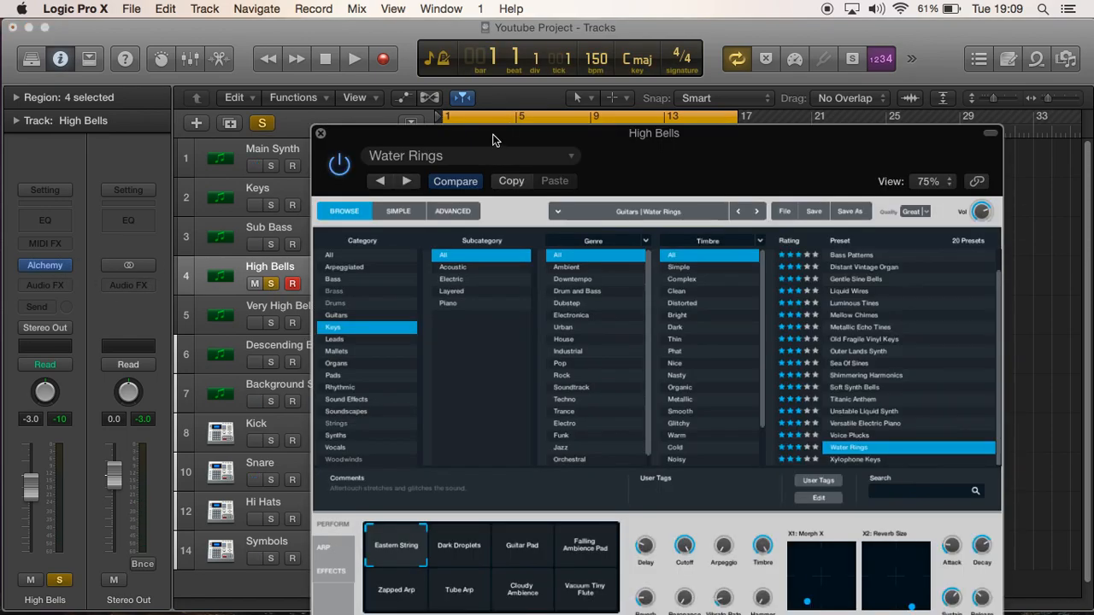
left_click_drag(503, 100, 445, 56)
left_click(411, 466)
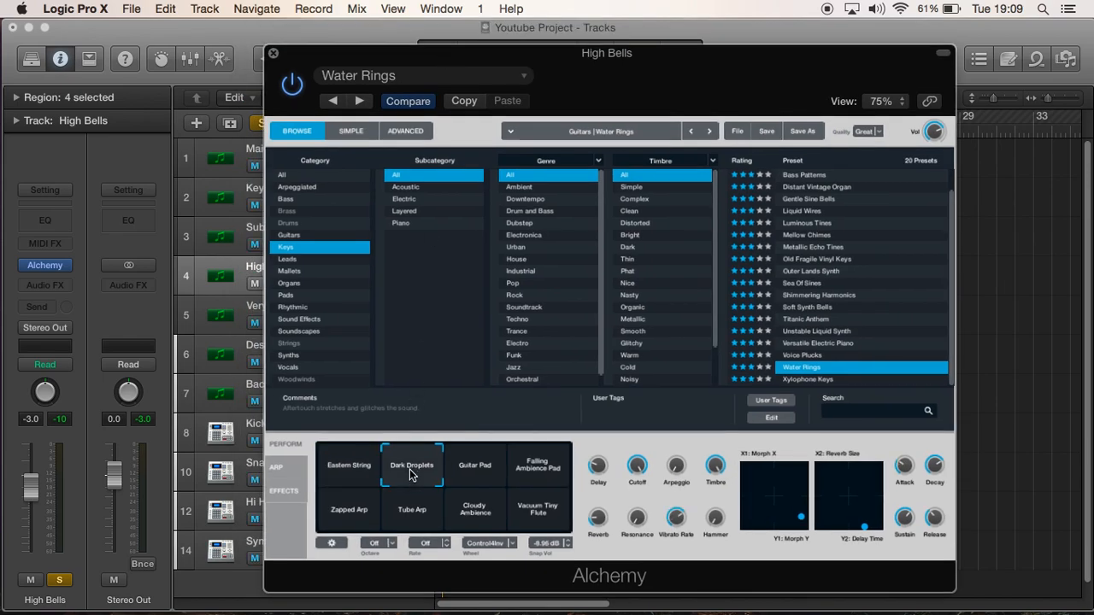
left_click_drag(336, 57, 365, 70)
left_click(352, 56)
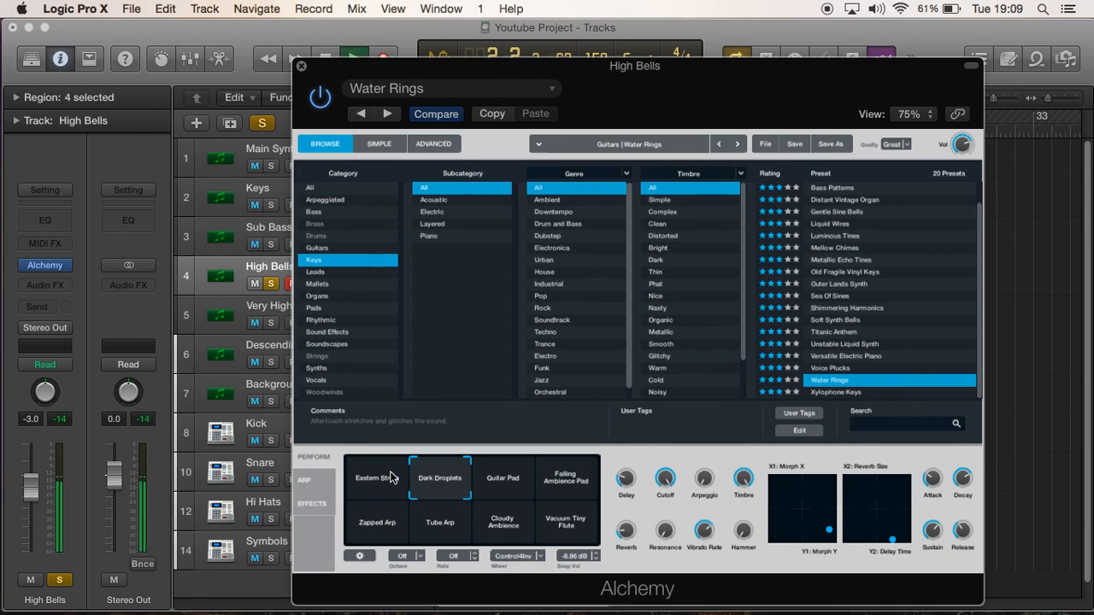
Audition the Water Rings variations Eastern String, Dark Droplets, Guitar Pad, Falling Ambience Pad, Vacuum Tiny Flute, Cloudy Ambience, Tube Arp and Zapped Arp during playback.
left_click(391, 478)
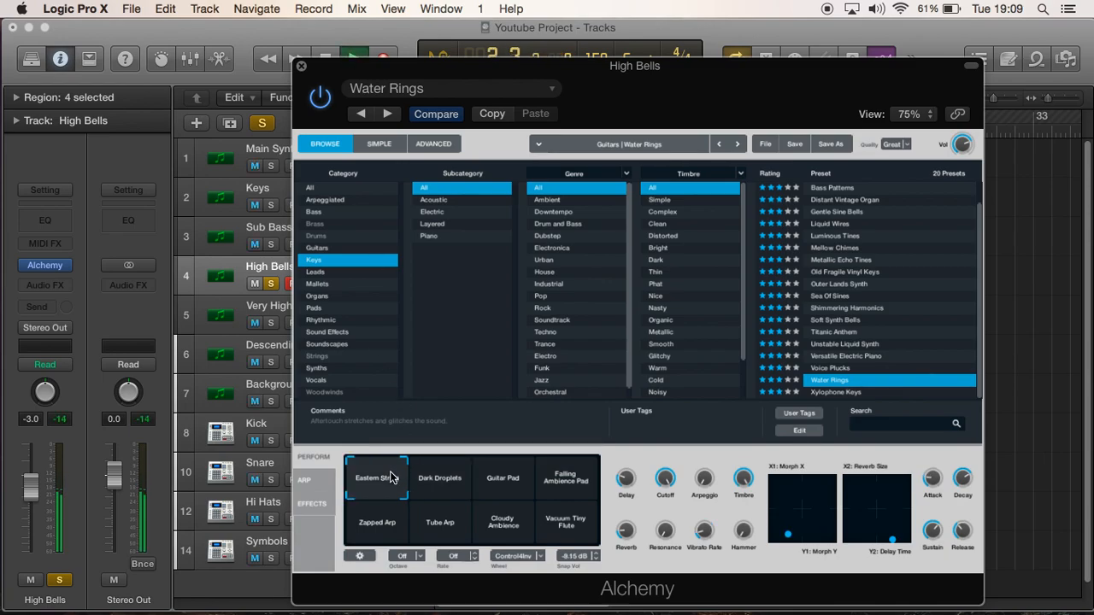
left_click(446, 493)
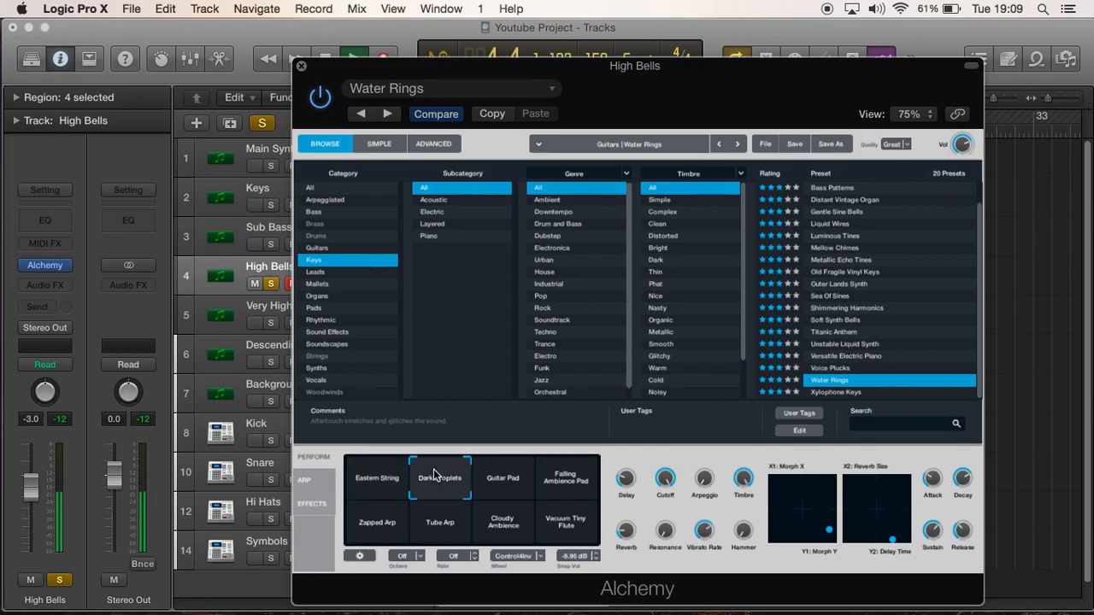
left_click(493, 487)
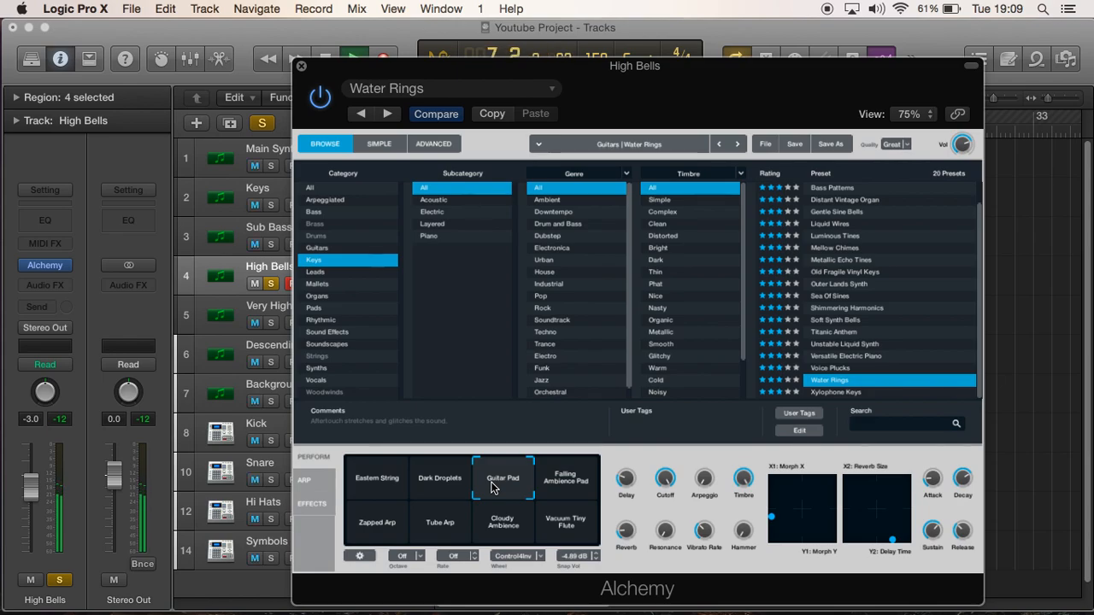
left_click(549, 497)
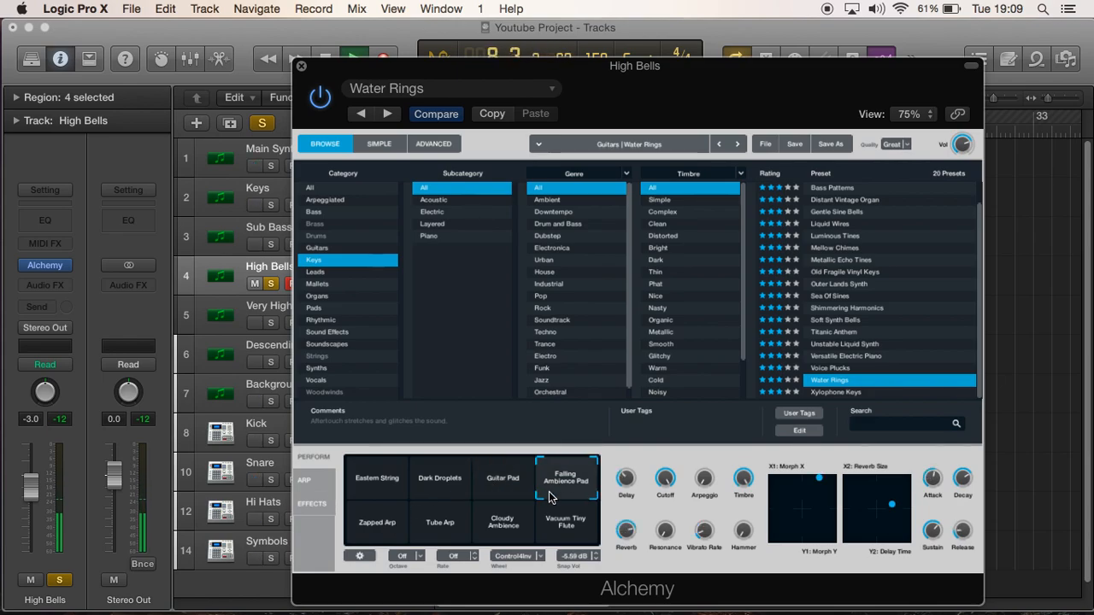
left_click(554, 530)
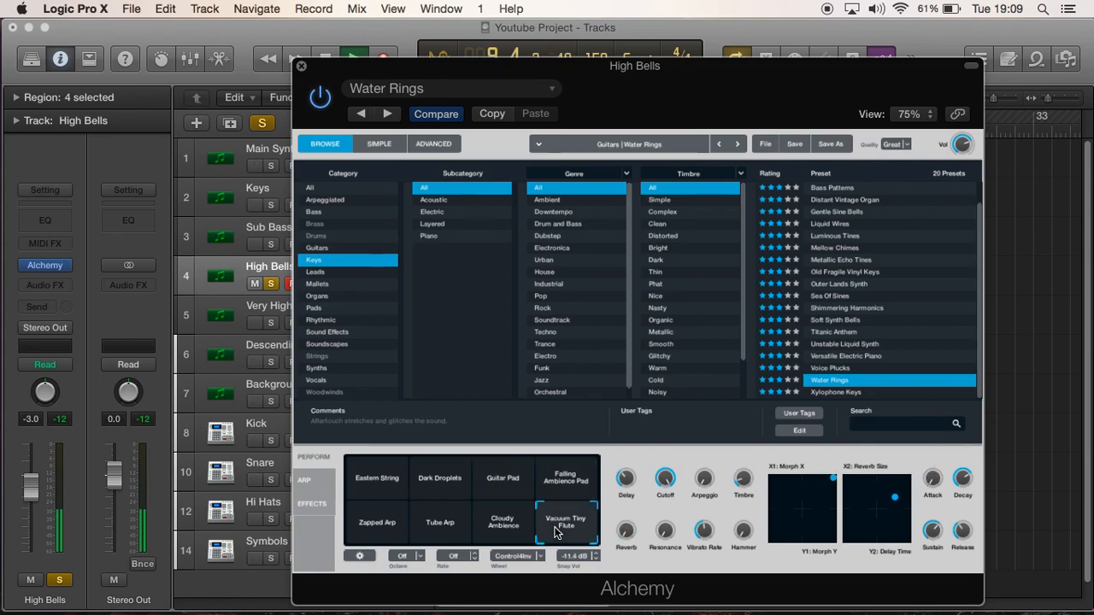
left_click(517, 533)
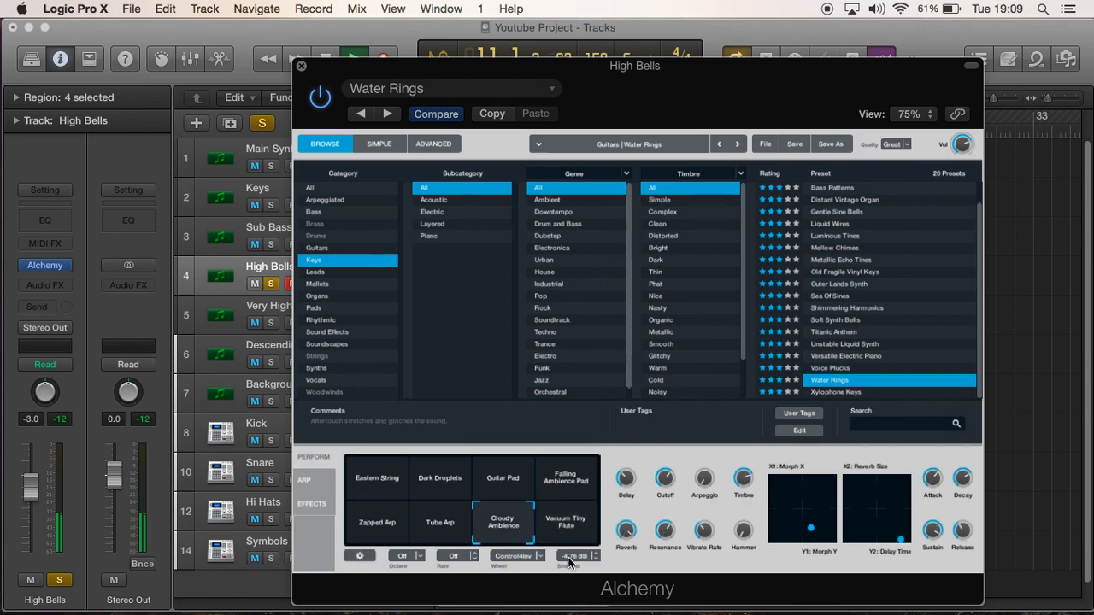
left_click(457, 530)
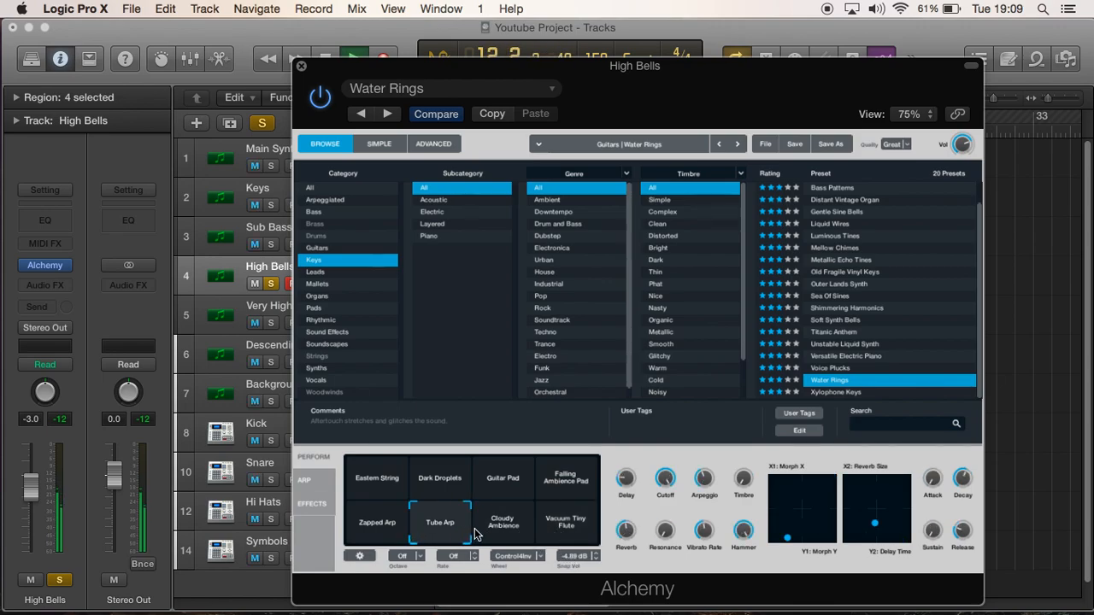
left_click(380, 536)
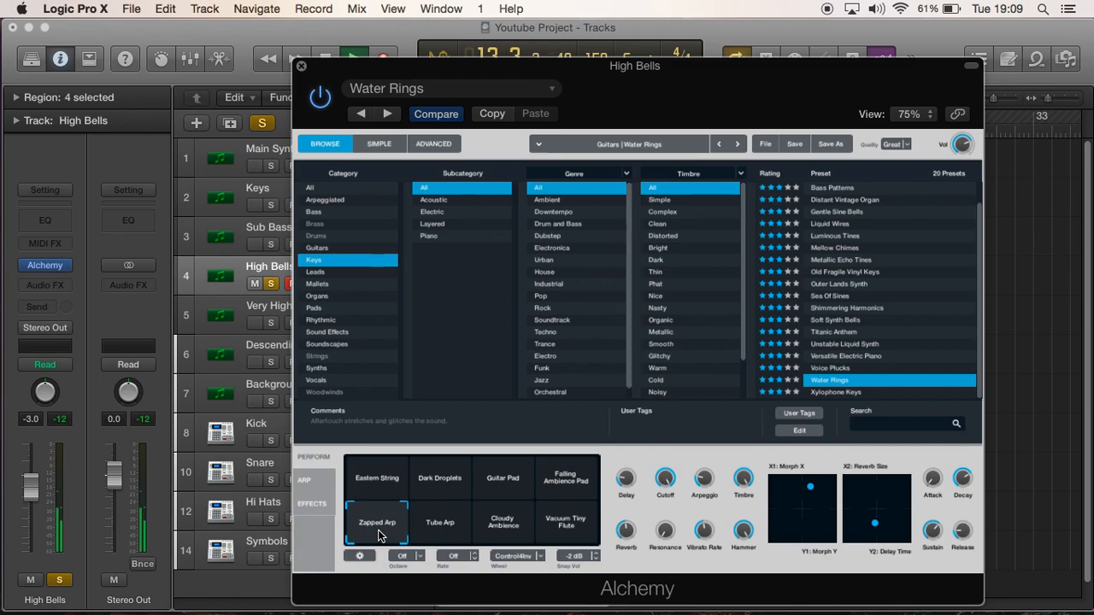
Clear the High Bells solo to hear Zapped Arp in the full mix, solo the track again and dismiss the alert.
left_click(270, 286)
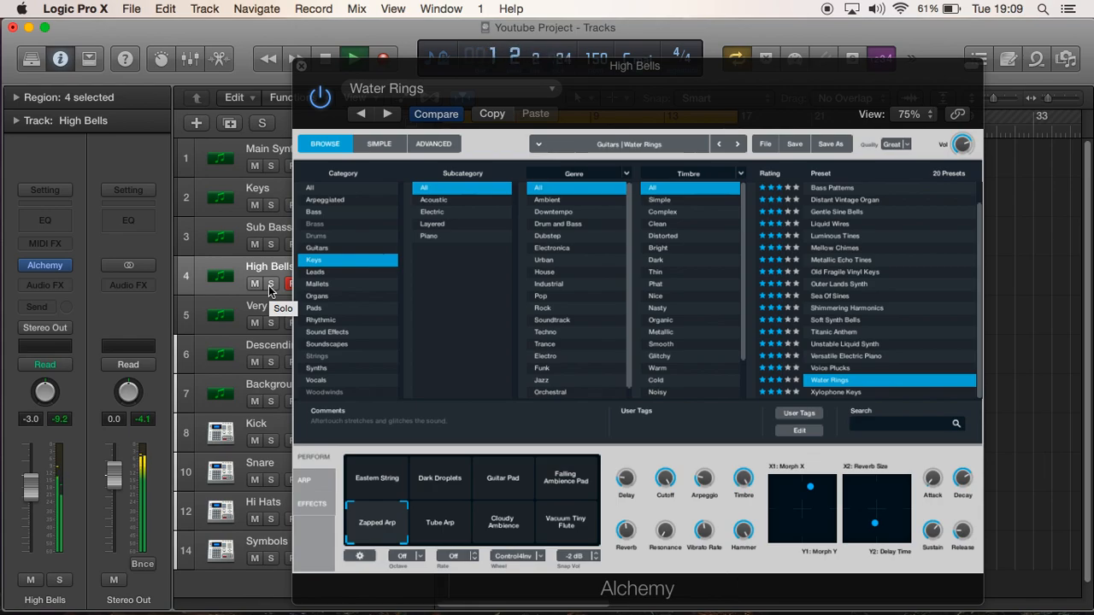
left_click(270, 284)
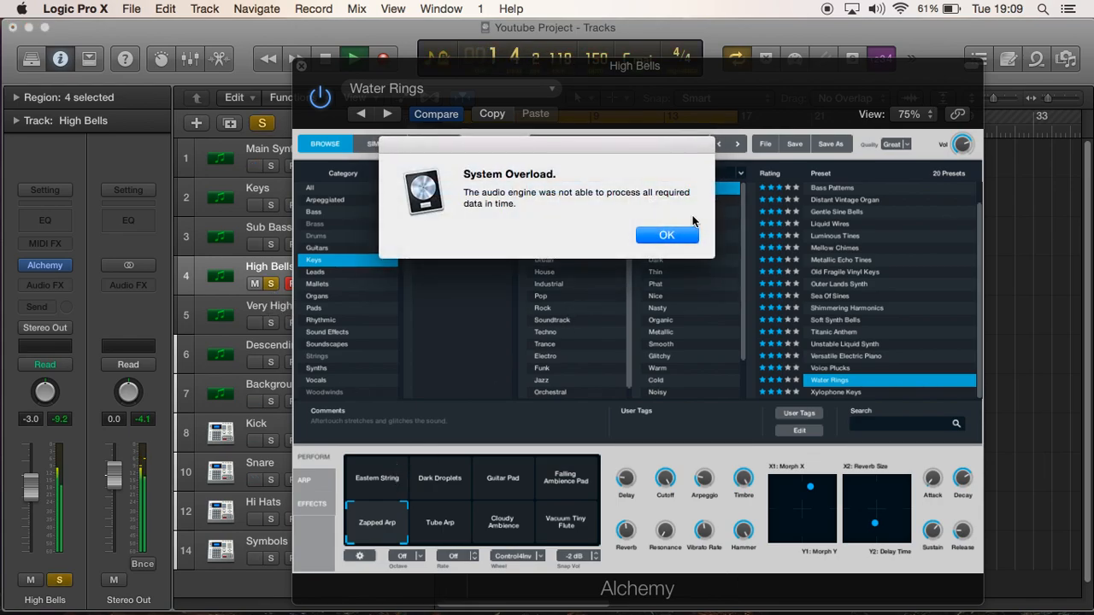
left_click(677, 236)
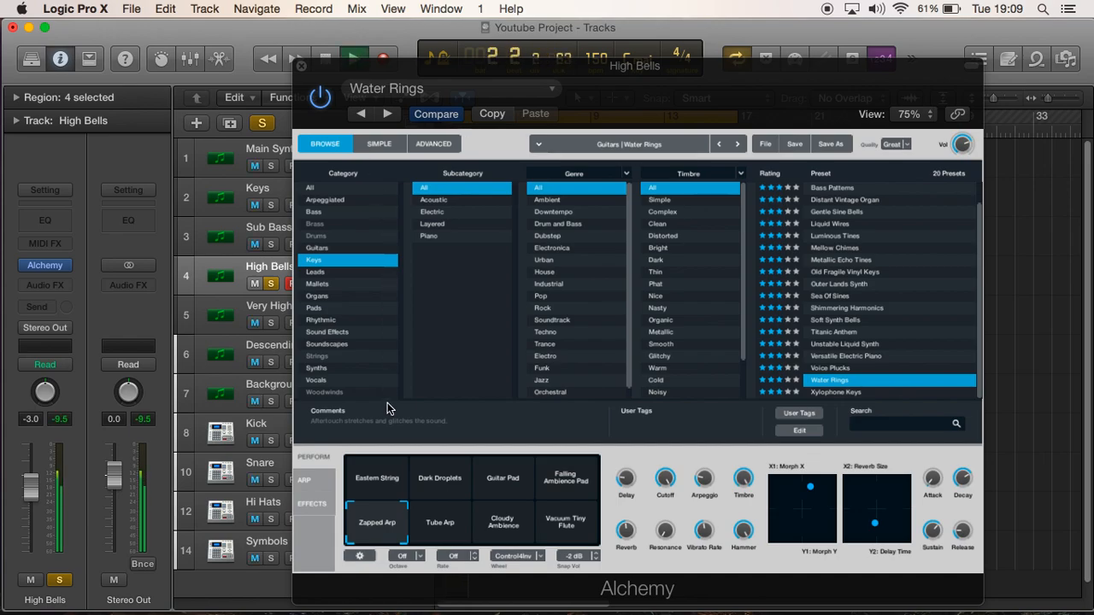
Switch High Bells to Dark Droplets, clear the solo to hear it in the full mix, and stop playback.
left_click(427, 477)
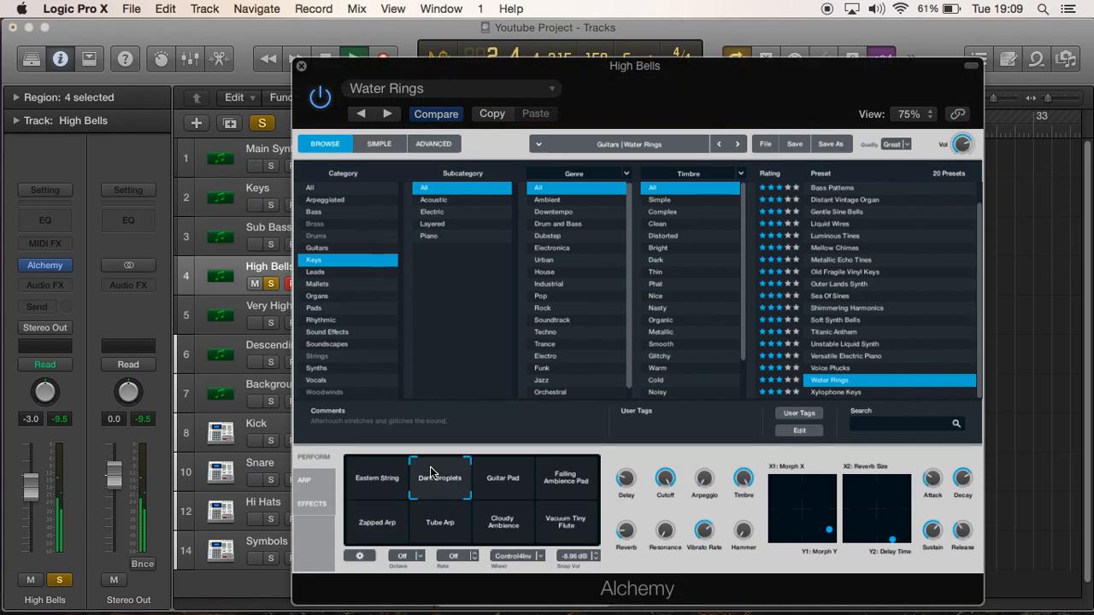
left_click(272, 285)
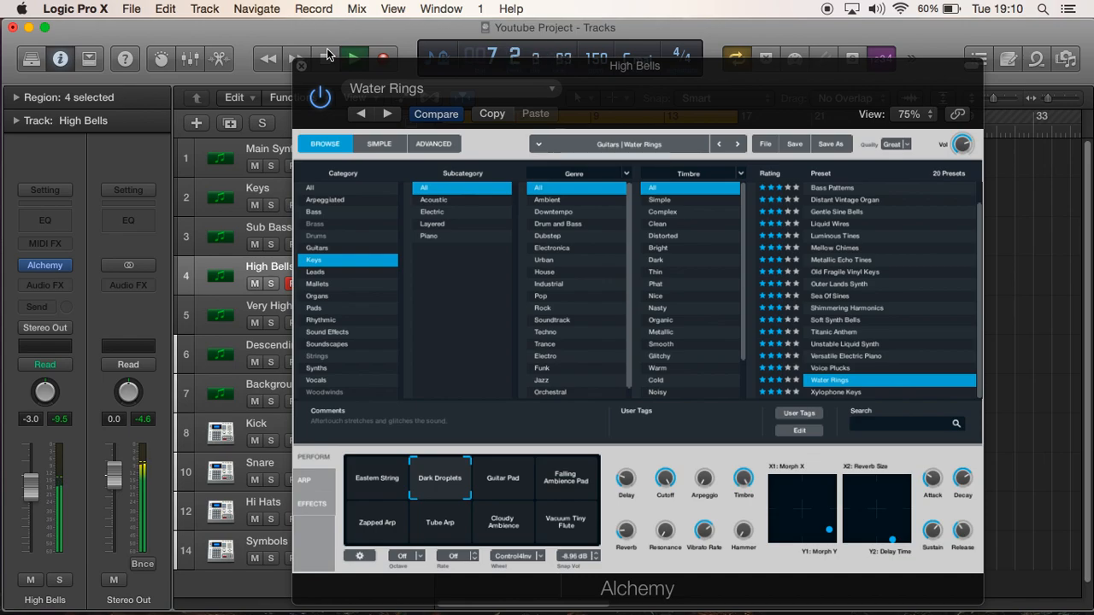
left_click(328, 54)
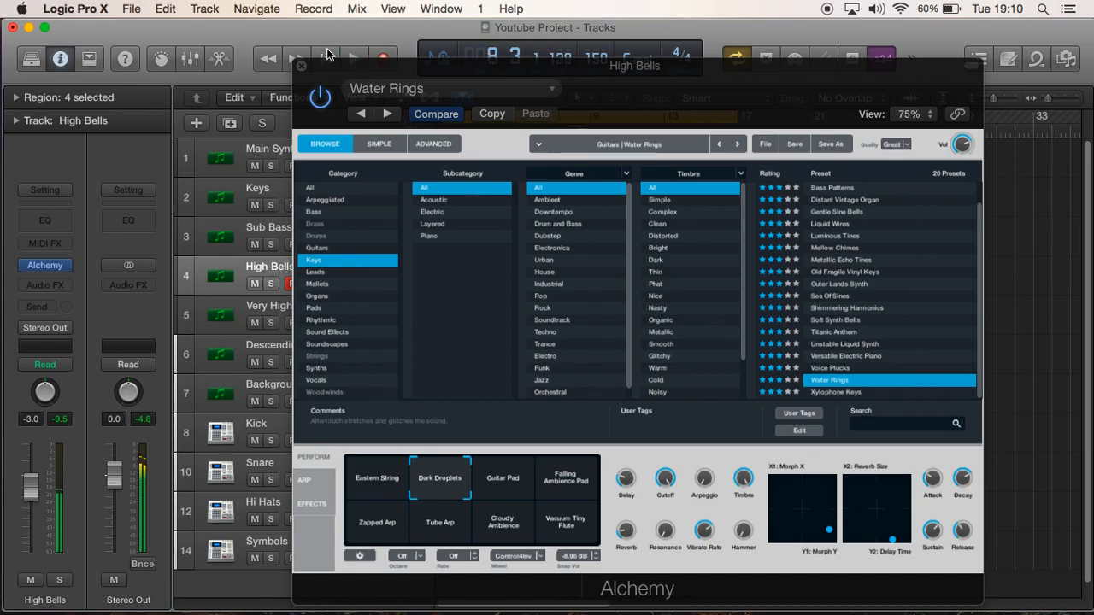
Set Water Rings back to the Eastern String variation, play it in the full mix, and close the Alchemy window.
left_click(386, 477)
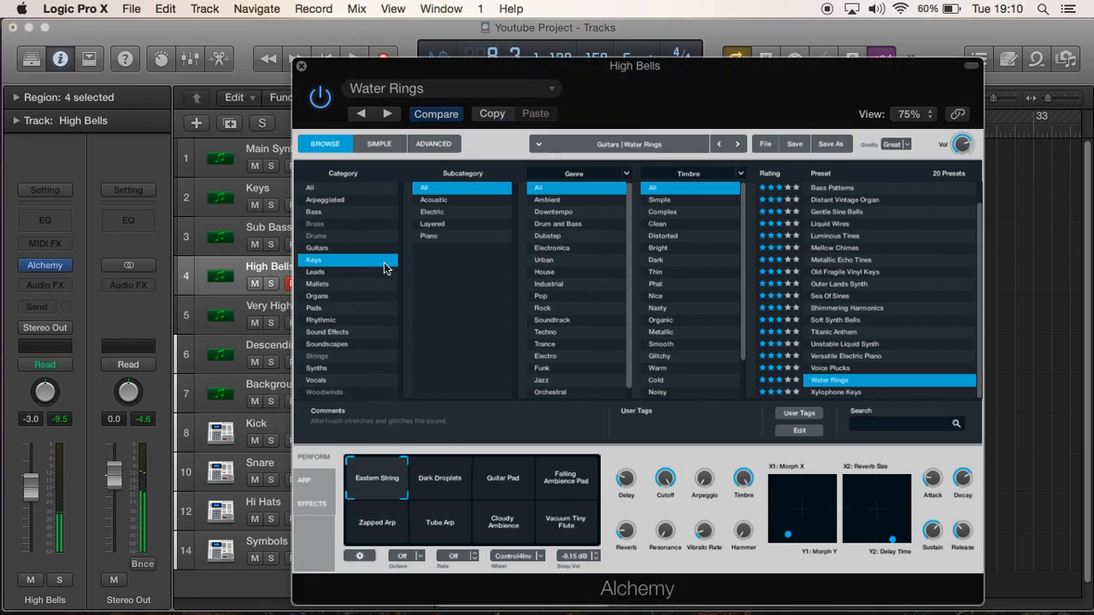
left_click(357, 55)
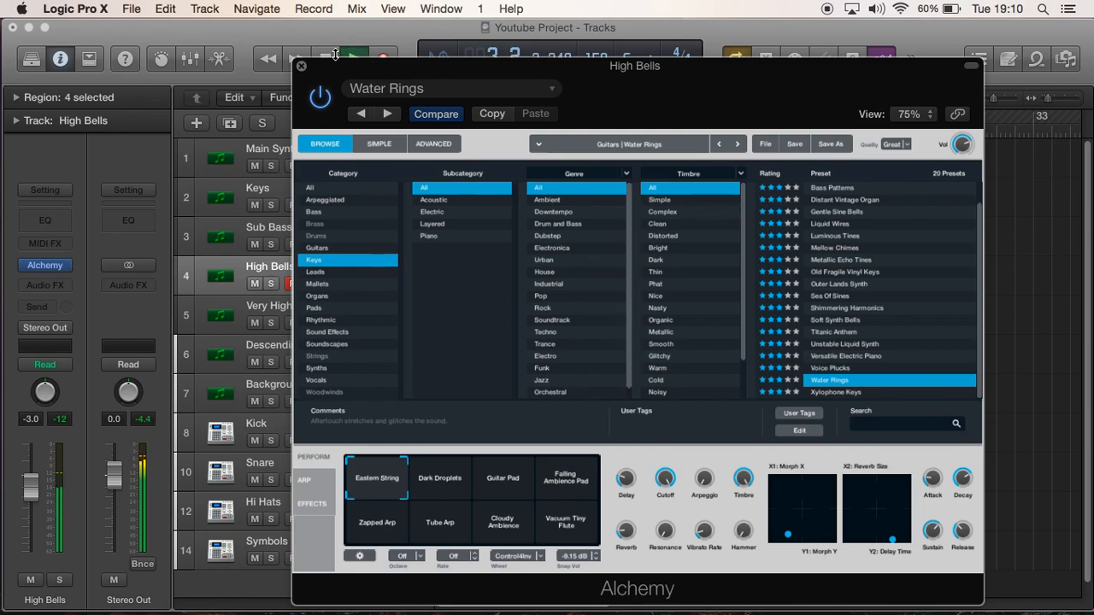
left_click_drag(316, 71, 339, 118)
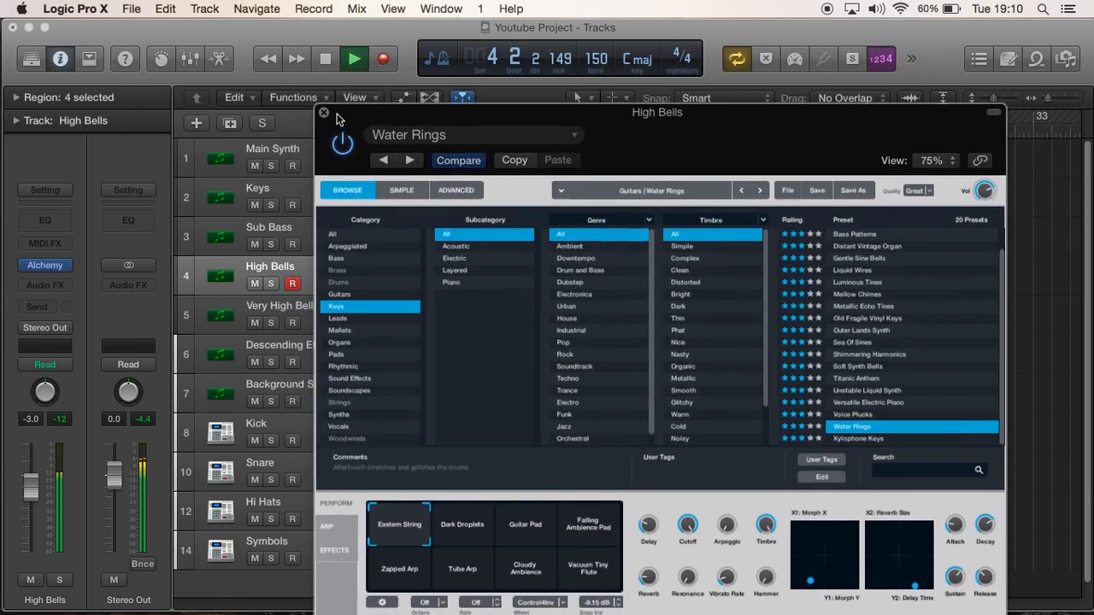
left_click(326, 60)
left_click(324, 112)
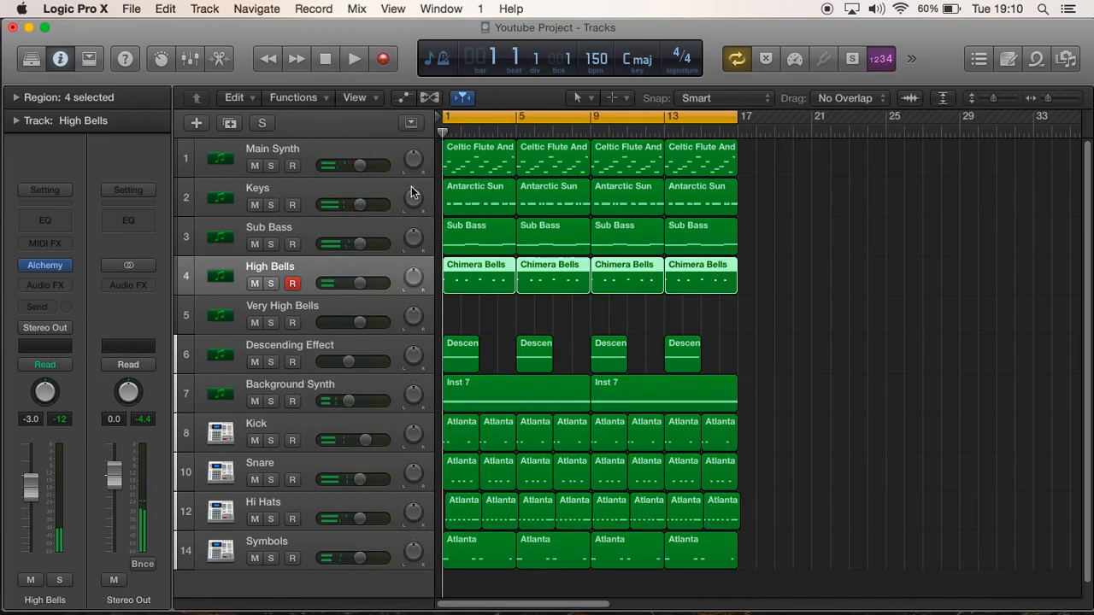
Lower the High Bells track volume to -3.5 dB, check it in the full mix and return to the start.
left_click(475, 308)
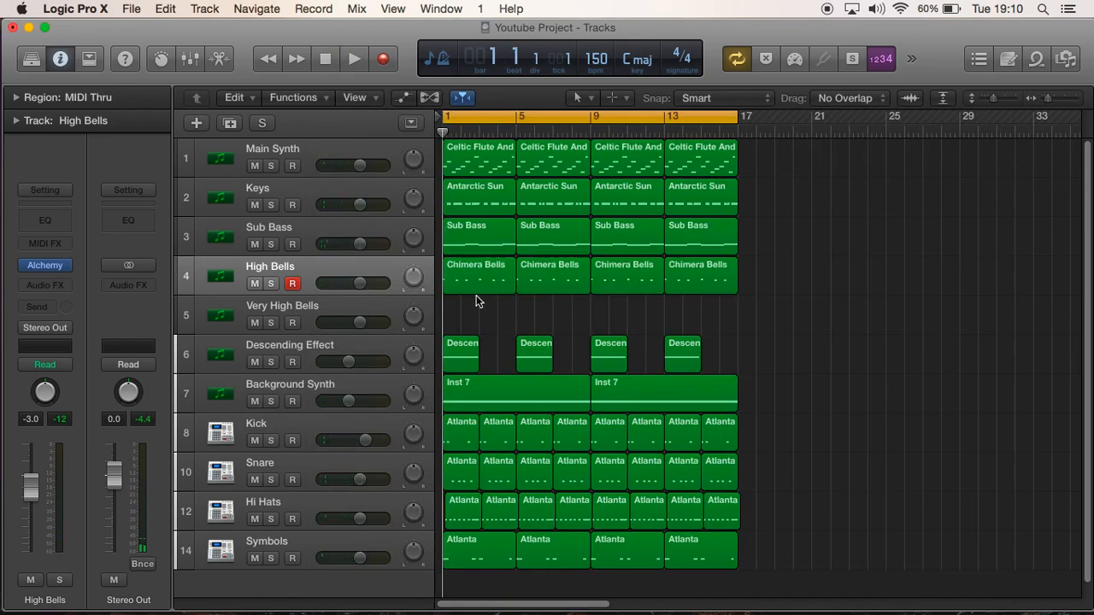
left_click(360, 283)
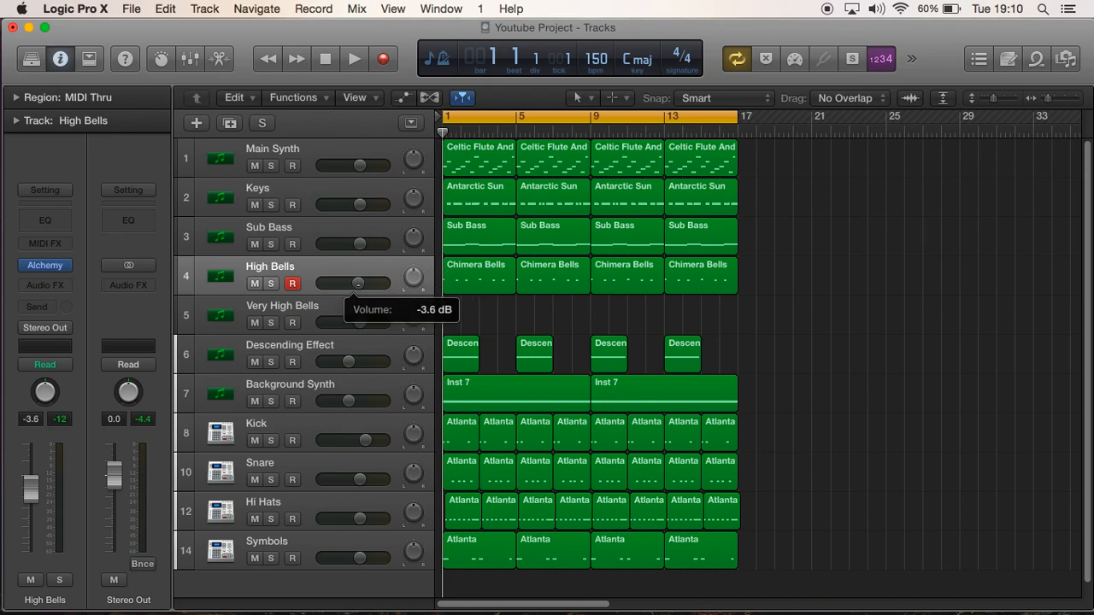
left_click_drag(358, 283, 359, 283)
left_click(356, 64)
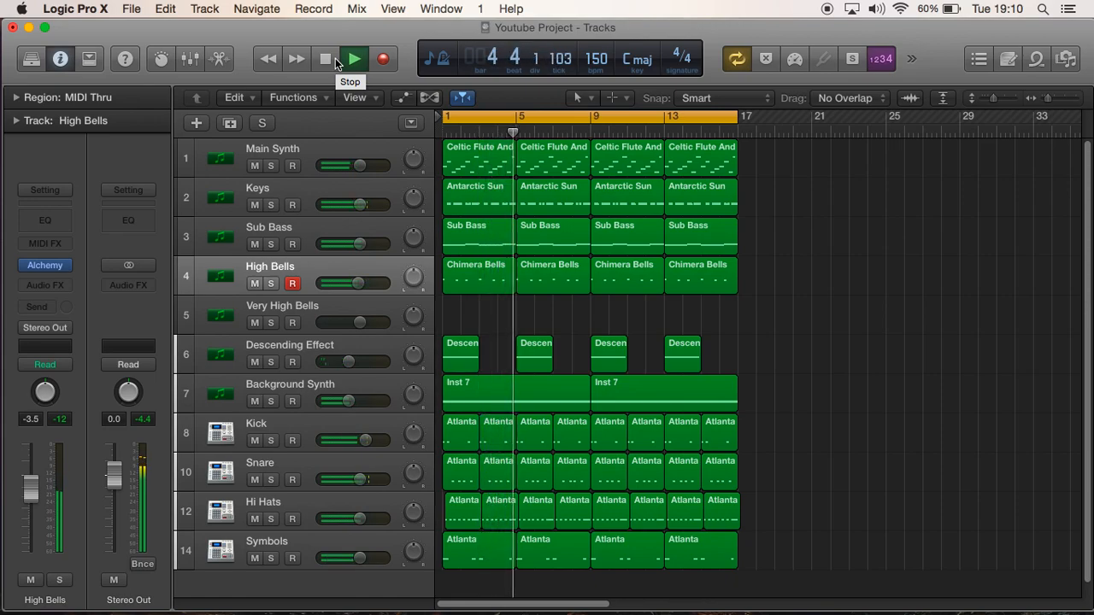
left_click(334, 60)
left_click(335, 59)
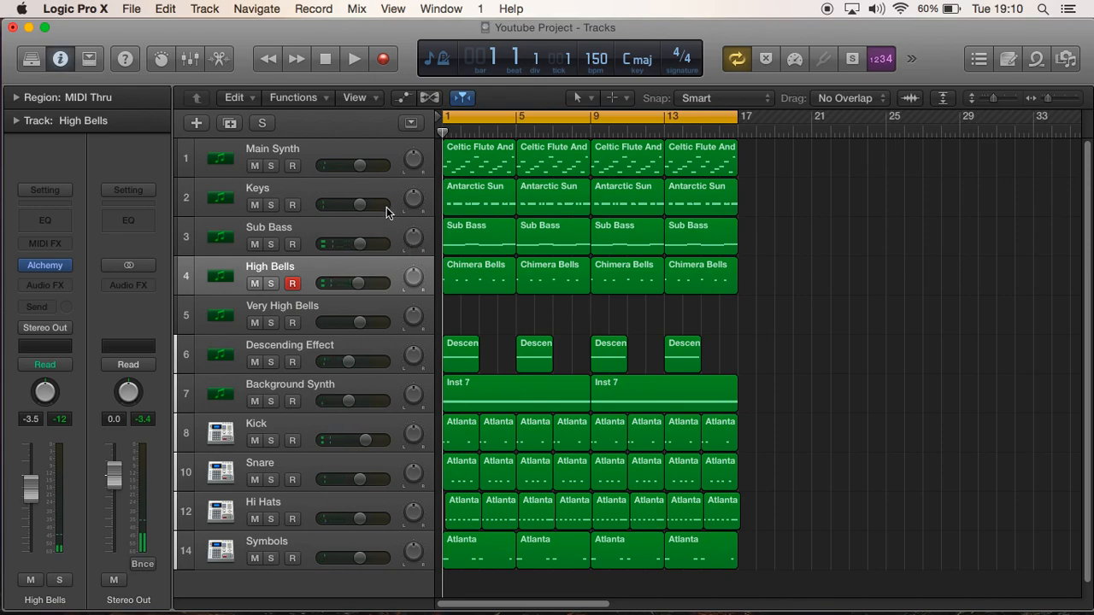
Select the Main Synth track, play the full arrangement into the third section, and clear the region selection after stopping.
left_click(312, 185)
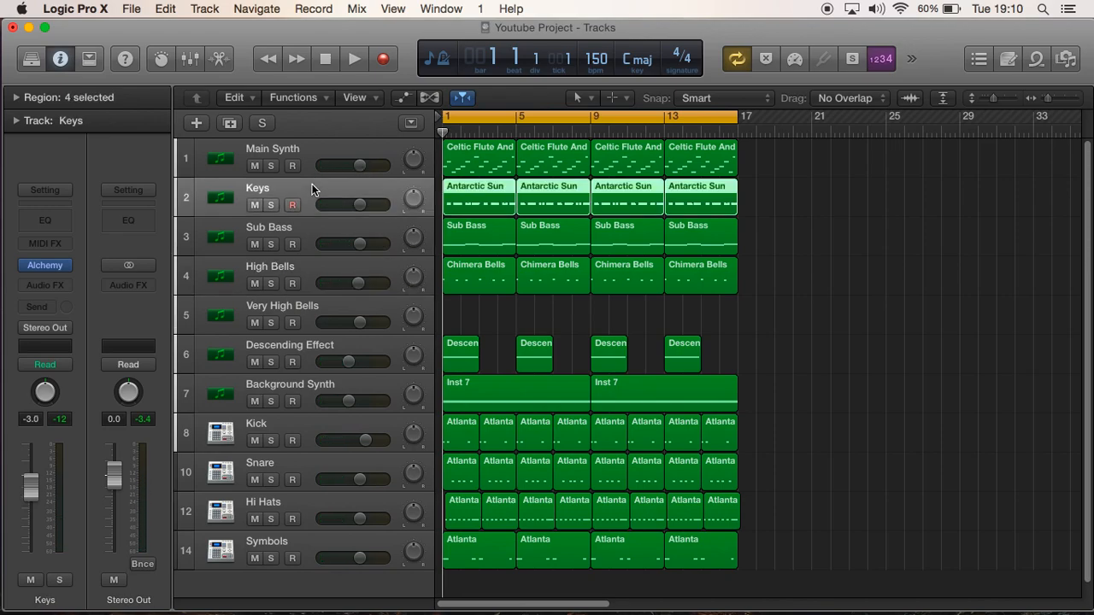
left_click(322, 148)
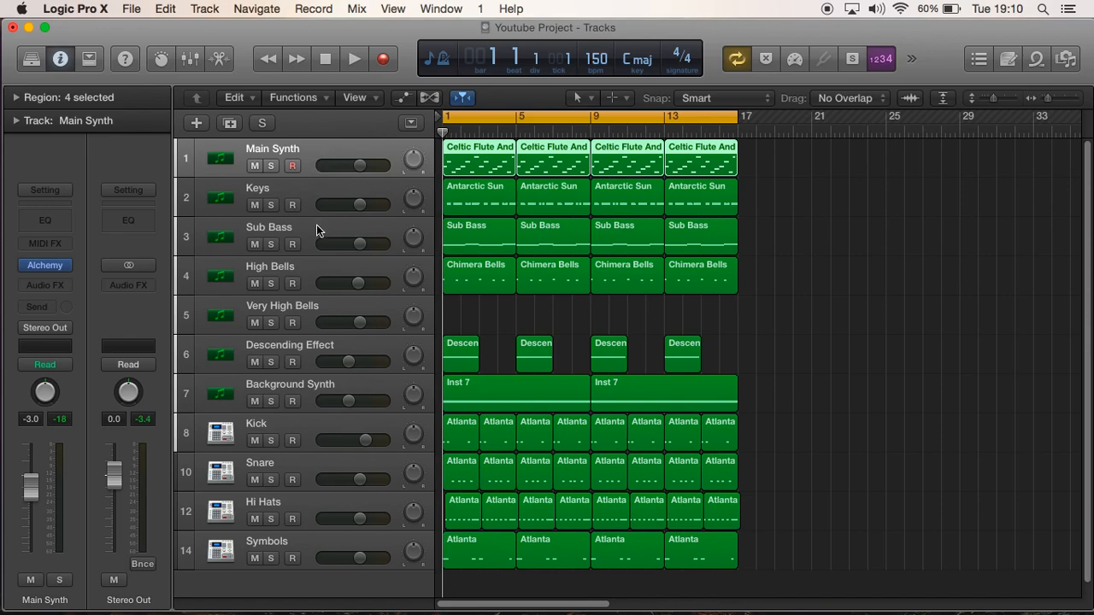
left_click(353, 59)
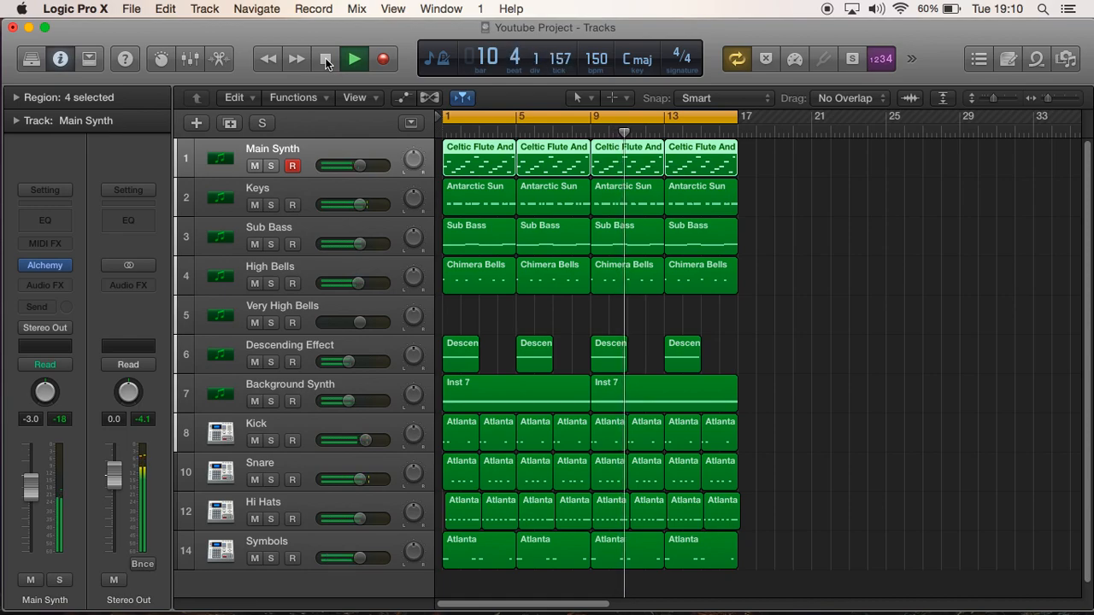
left_click(326, 59)
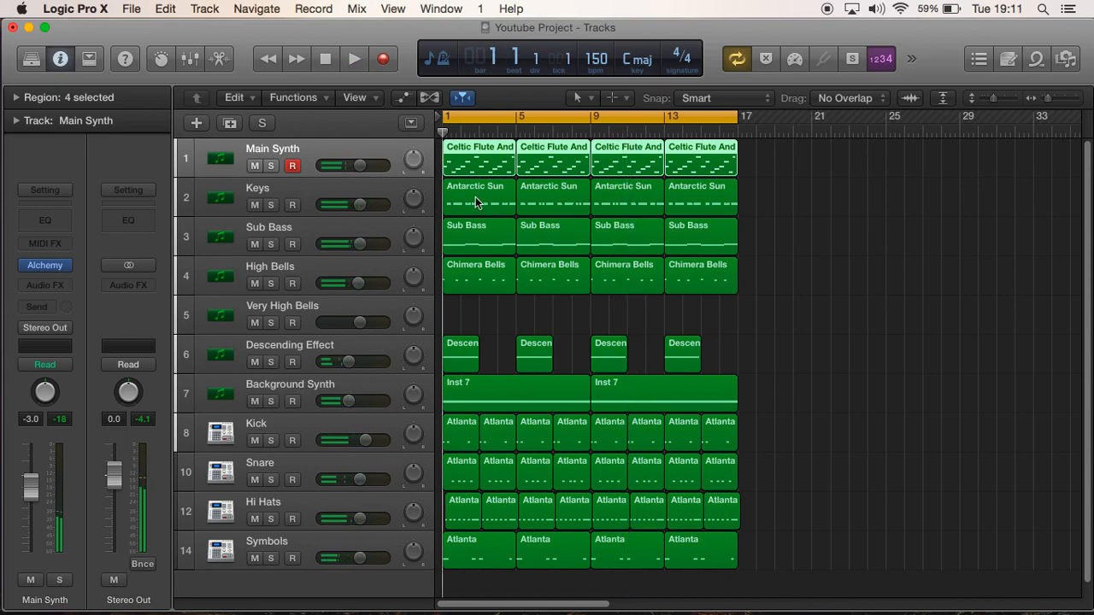
left_click(839, 220)
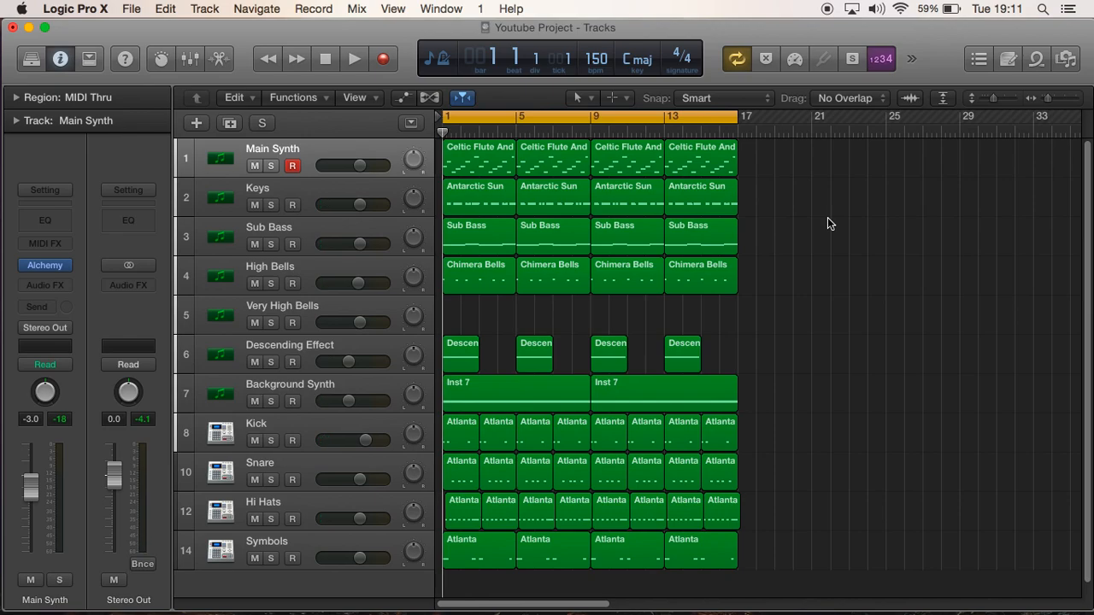
Solo the Main Synth and Keys tracks, listen to them together from the start, and return the playhead to bar 1.
left_click(271, 166)
left_click(271, 205)
left_click(353, 59)
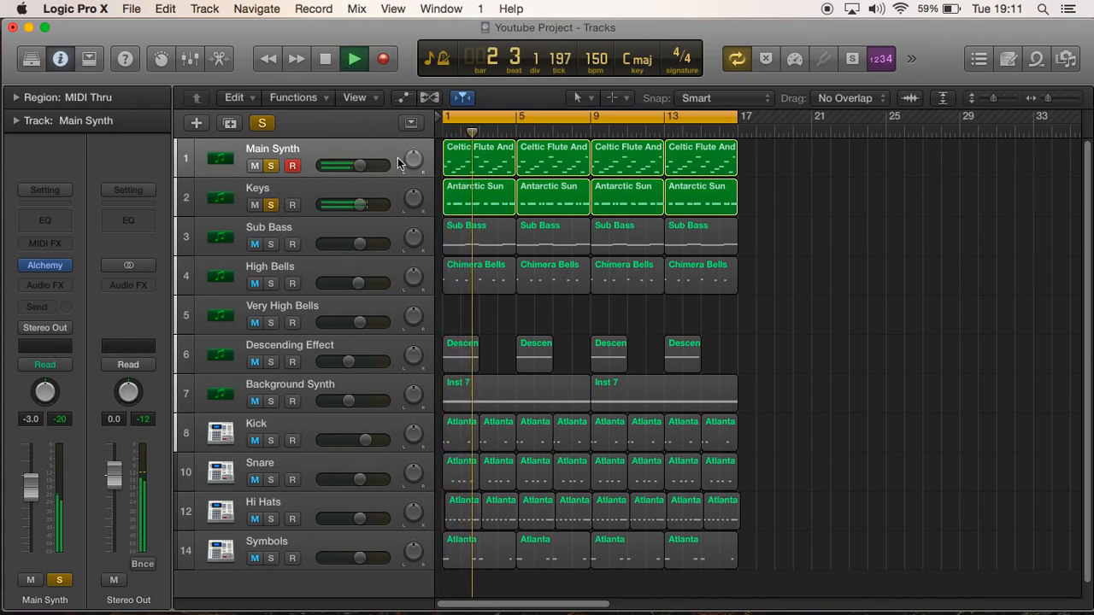
left_click(326, 62)
left_click(325, 61)
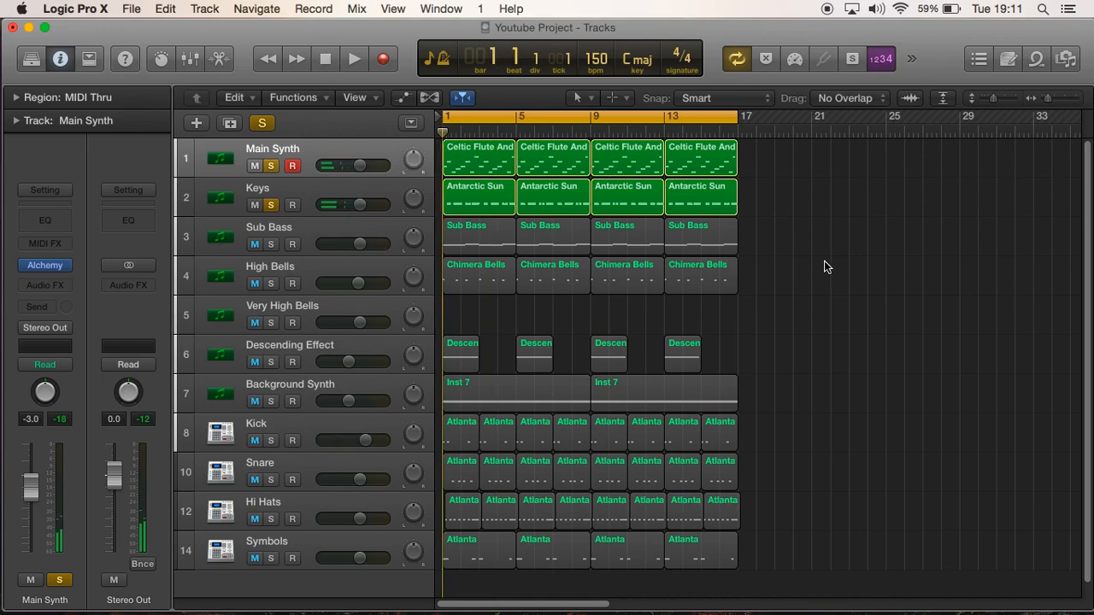
Turn off all track solos and move every region in the arrangement so the beat starts at bar 9.
left_click(263, 124)
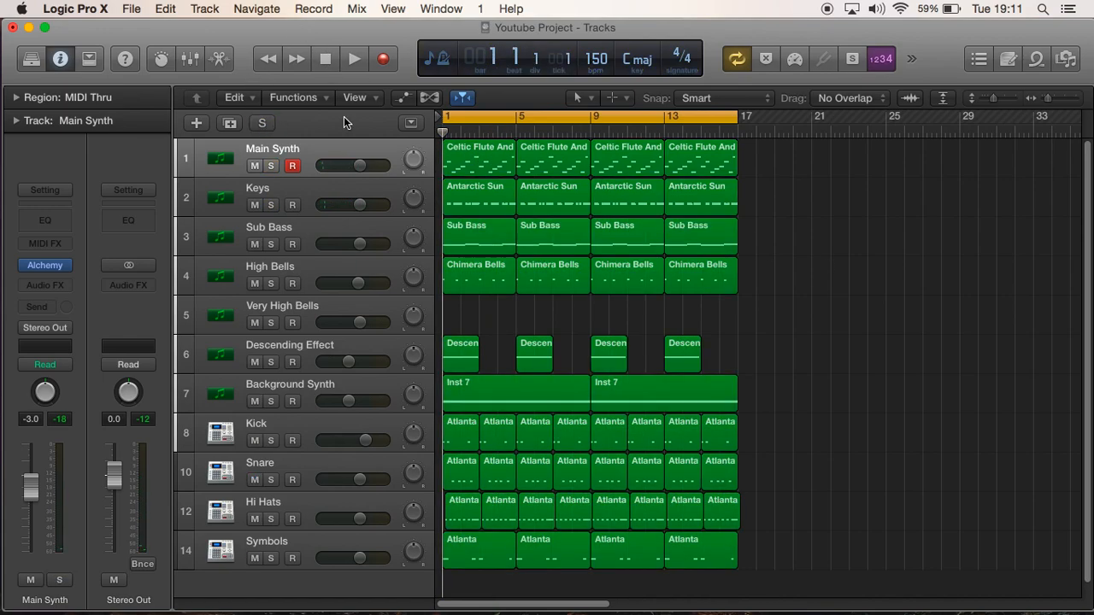
left_click_drag(779, 165, 615, 537)
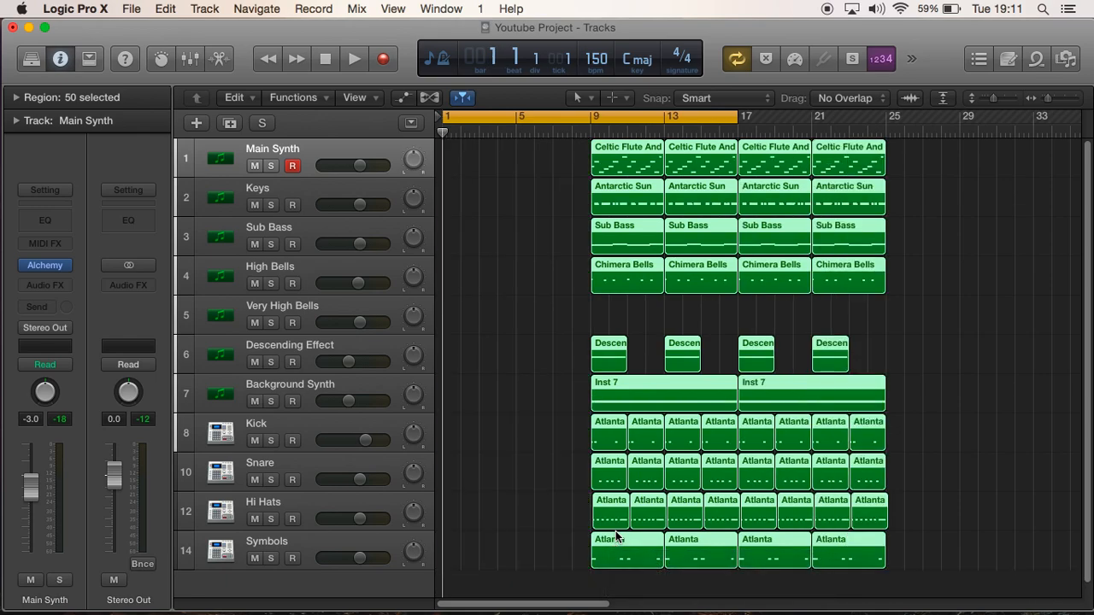
left_click(475, 390)
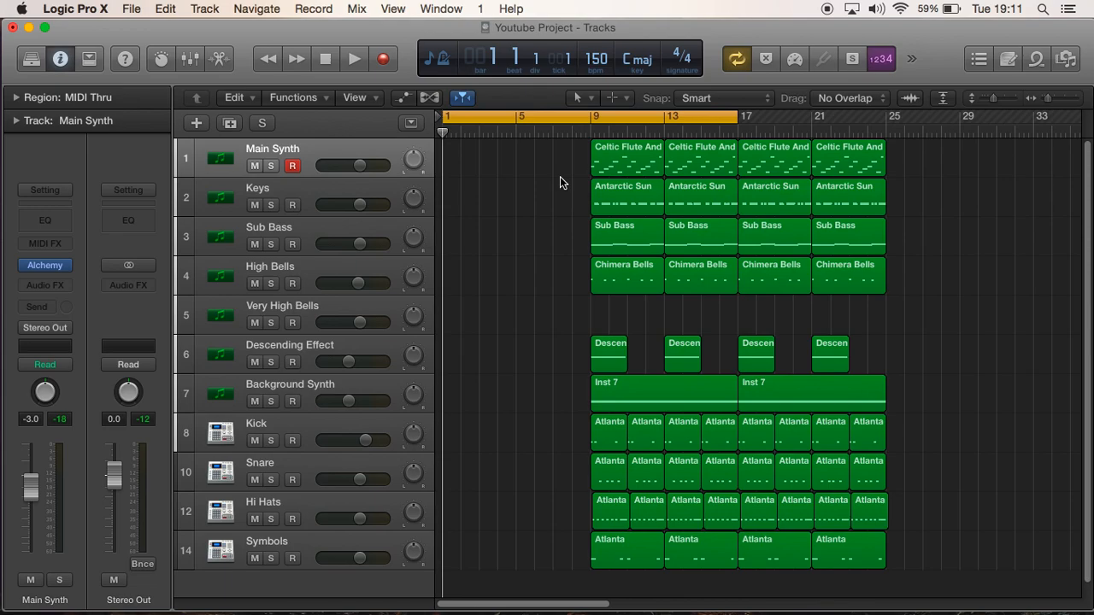
Copy the first two Main Synth and Keys regions to bar 1, delete the Keys copy at bar 1, and play the intro.
left_click_drag(562, 162, 659, 178)
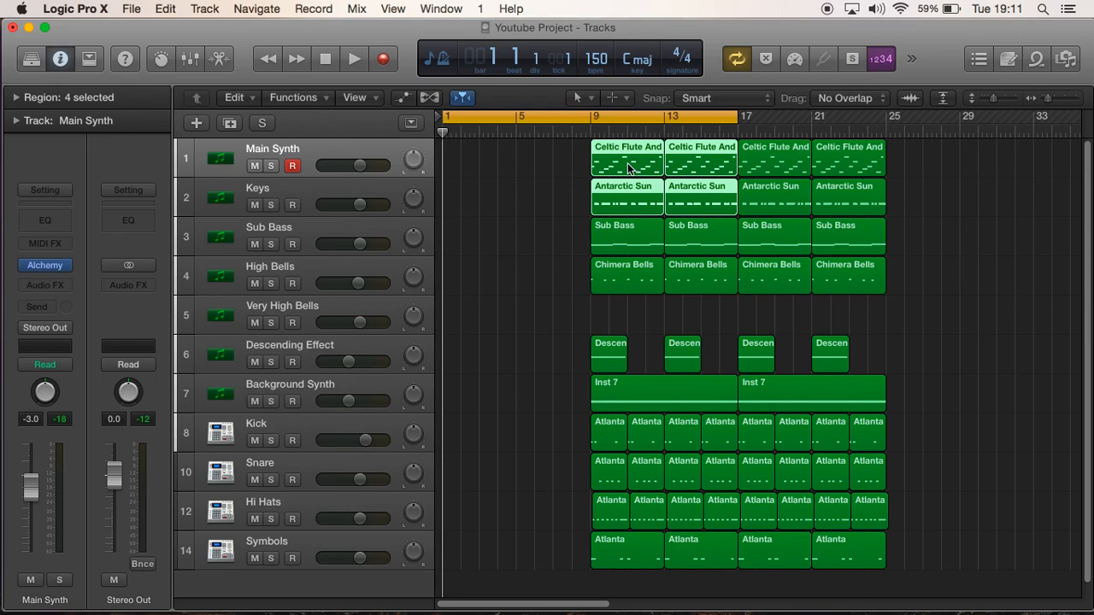
left_click_drag(629, 166, 469, 165)
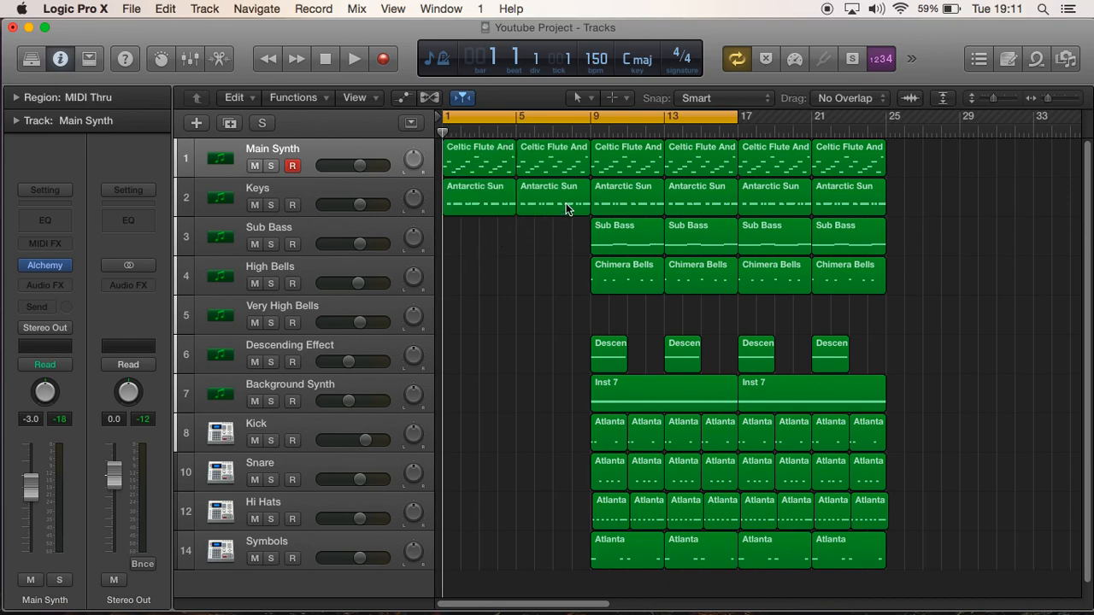
left_click(492, 210)
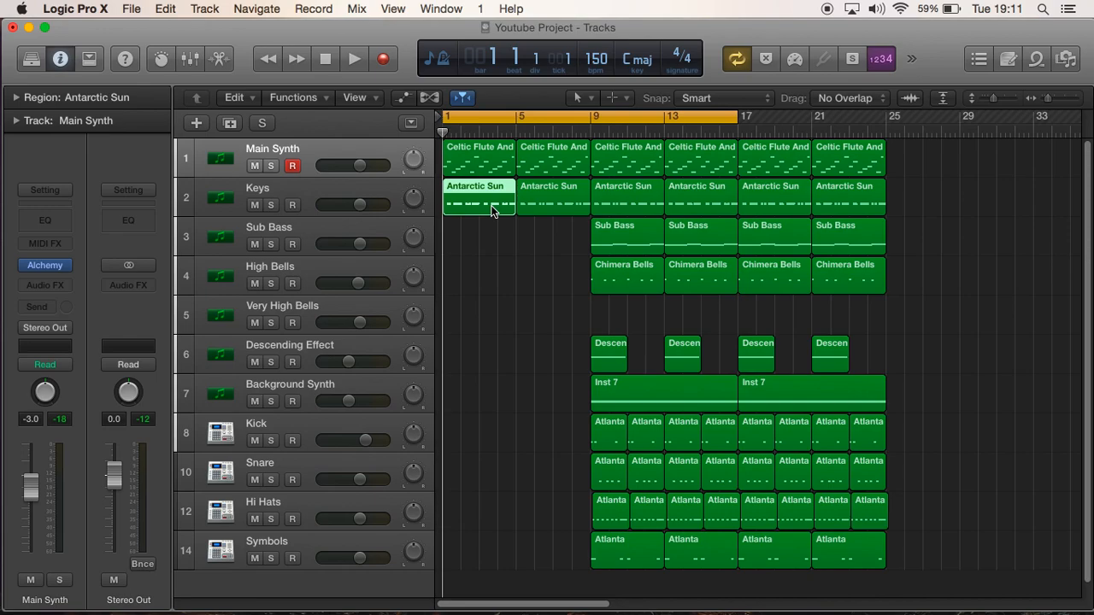
key("Delete")
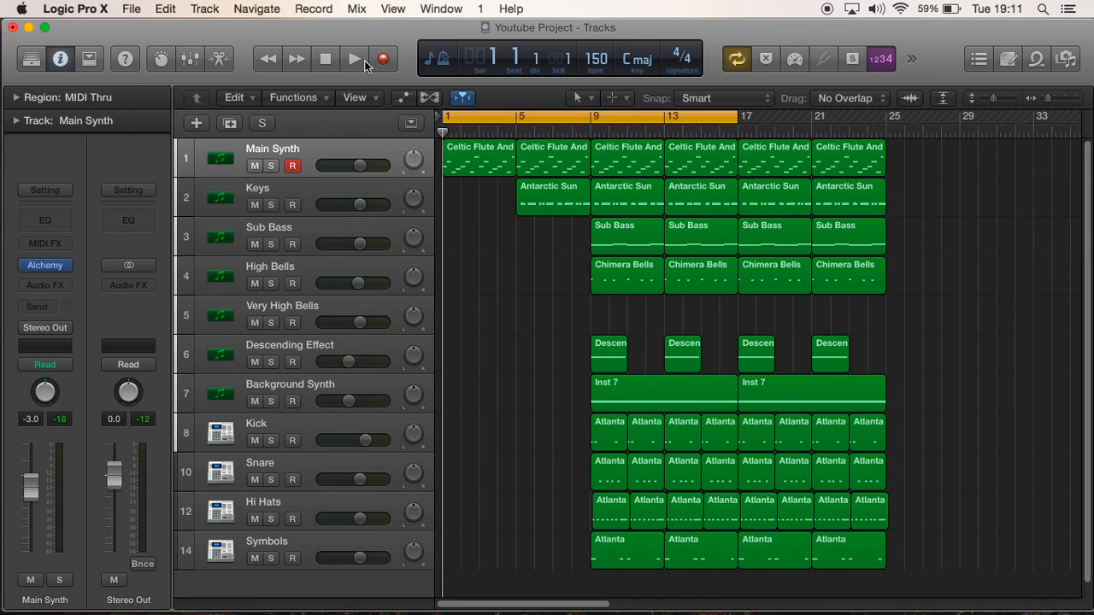
left_click(364, 59)
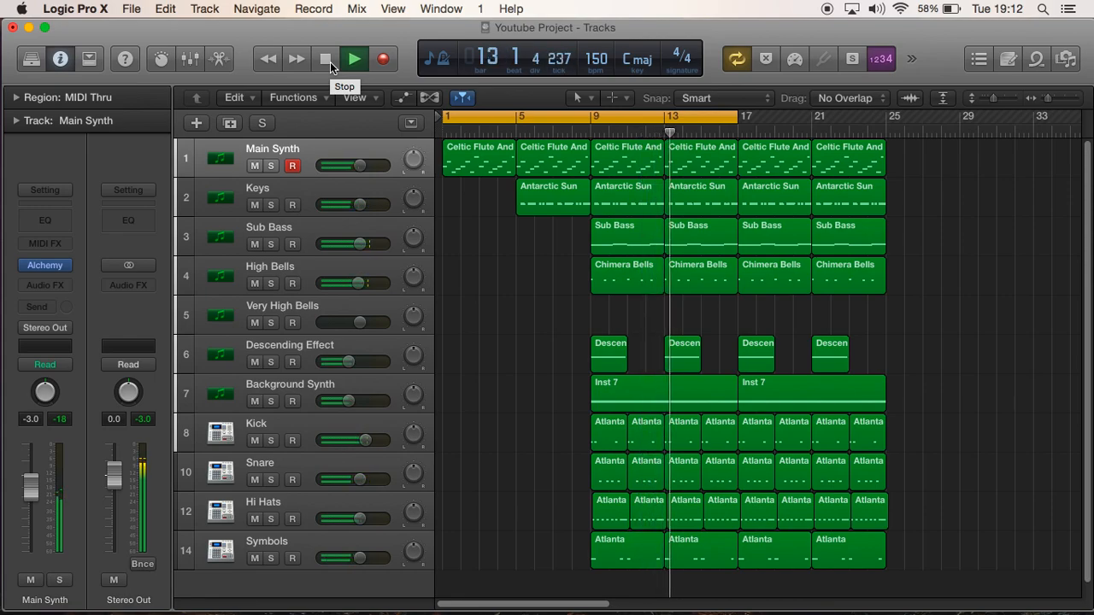
left_click(330, 67)
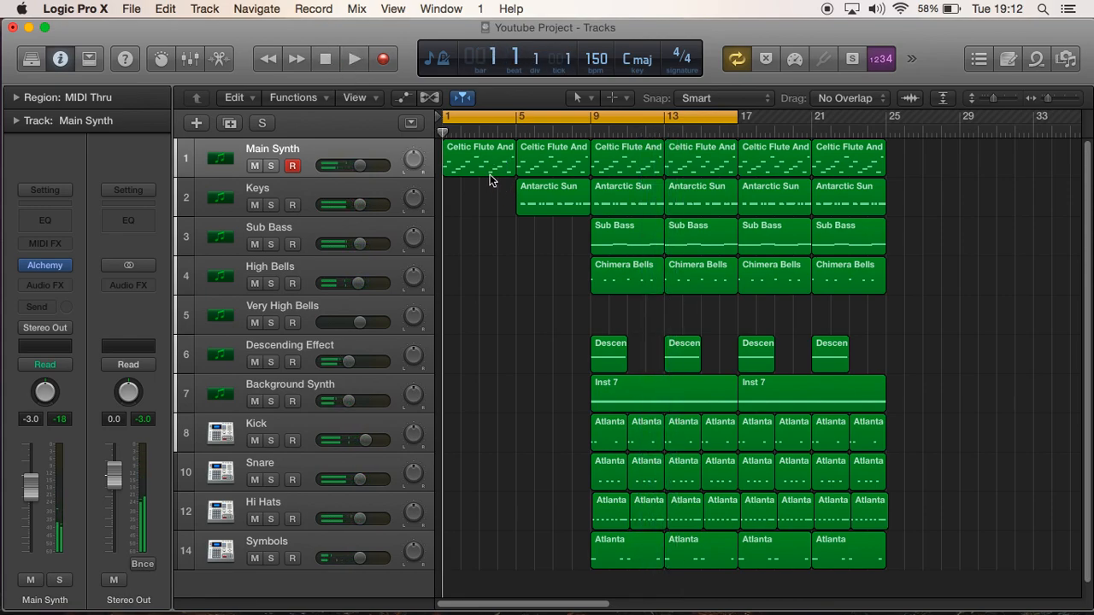
Extend the Keys part with a shortened region from bar 3 to bar 5 and play the intro from the start.
left_click_drag(529, 204, 477, 201)
left_click(362, 65)
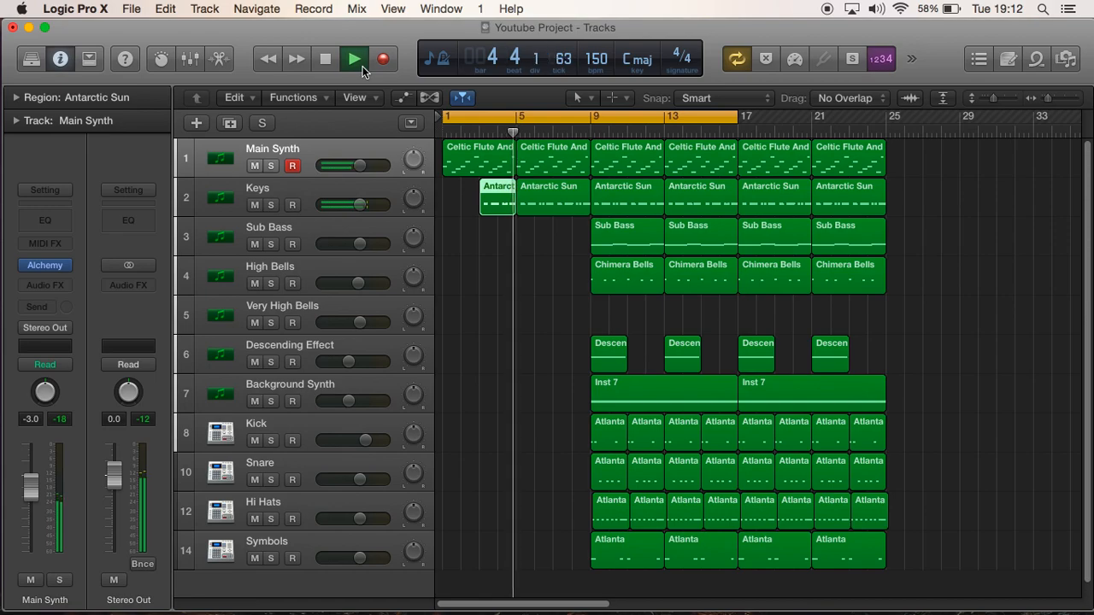
left_click(326, 59)
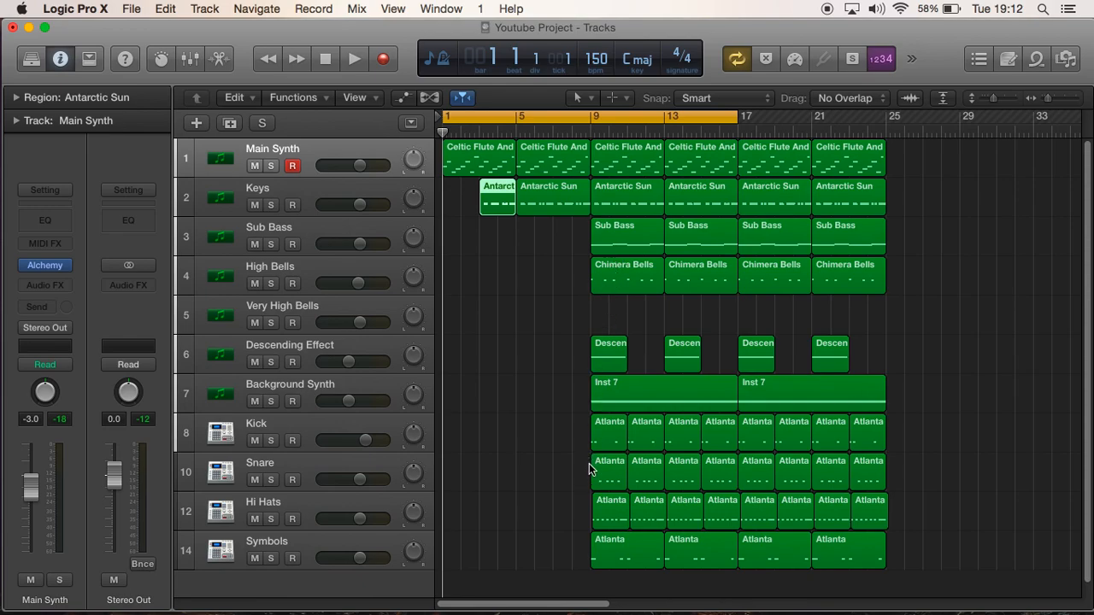
Copy the first two Snare regions to bar 5 and play the intro into the full section.
left_click_drag(581, 475, 640, 476)
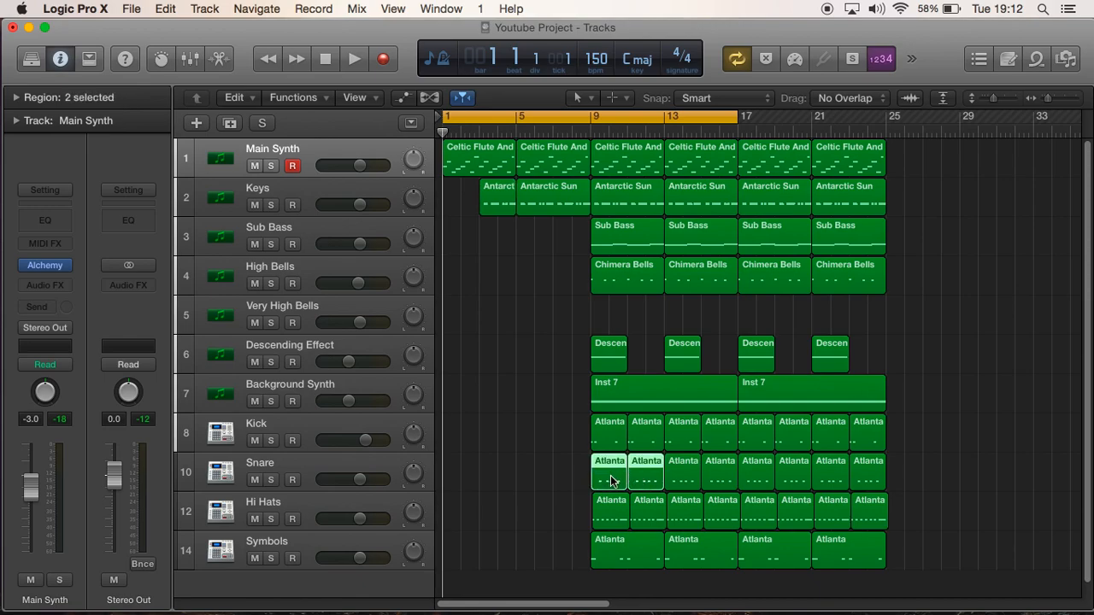
left_click_drag(610, 475, 538, 474)
left_click(355, 60)
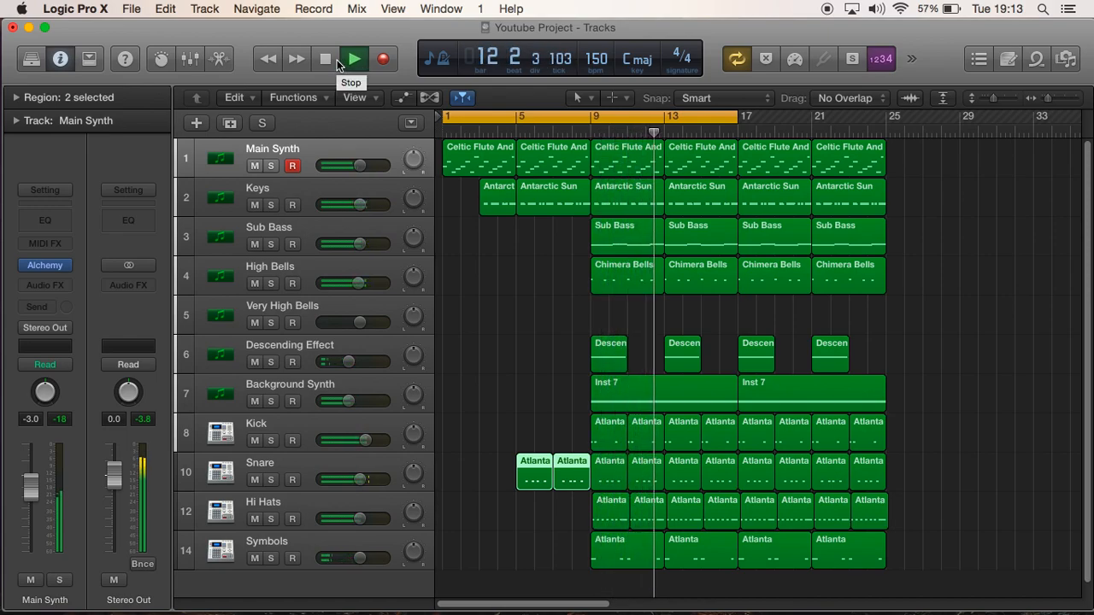
left_click(354, 58)
Move all regions of the full section from bar 9 to bar 17 and extend the cycle range to bar 33.
left_click(854, 166)
left_click_drag(722, 178, 747, 536)
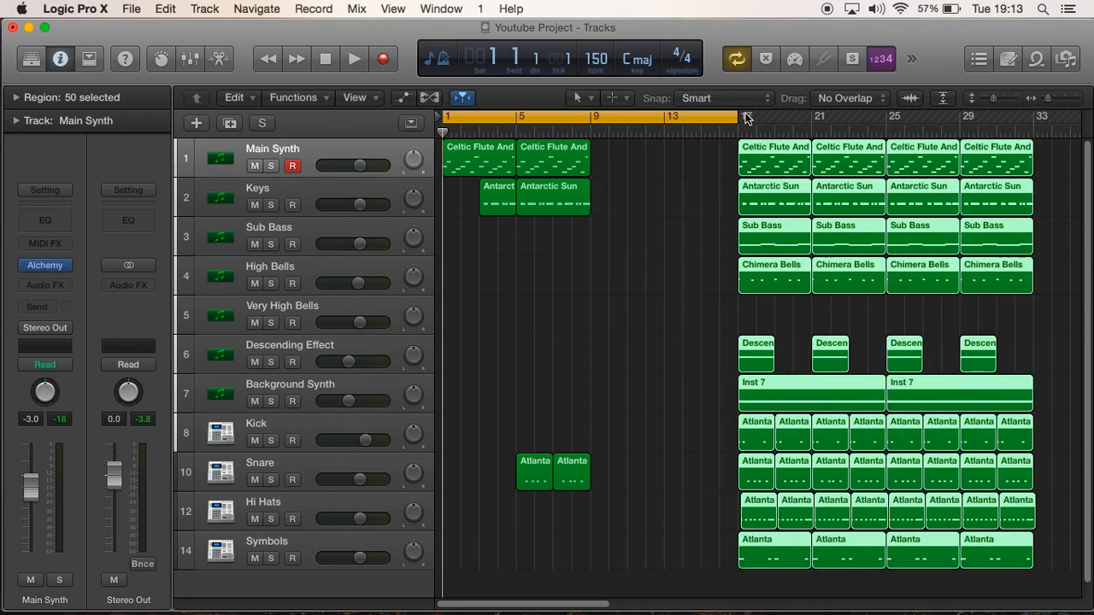
left_click_drag(739, 115, 1031, 131)
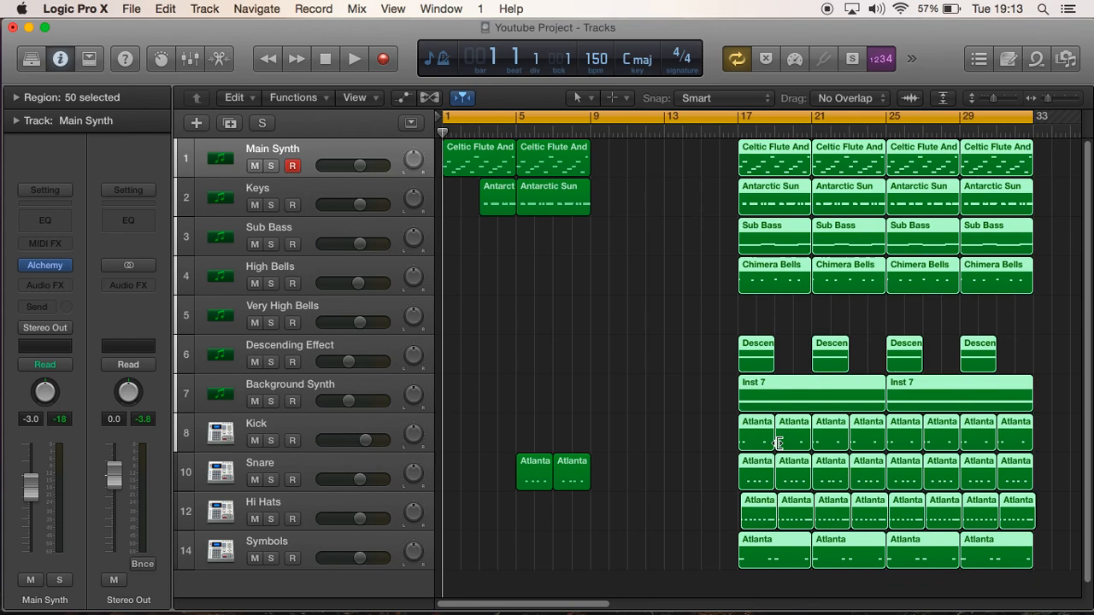
left_click(600, 271)
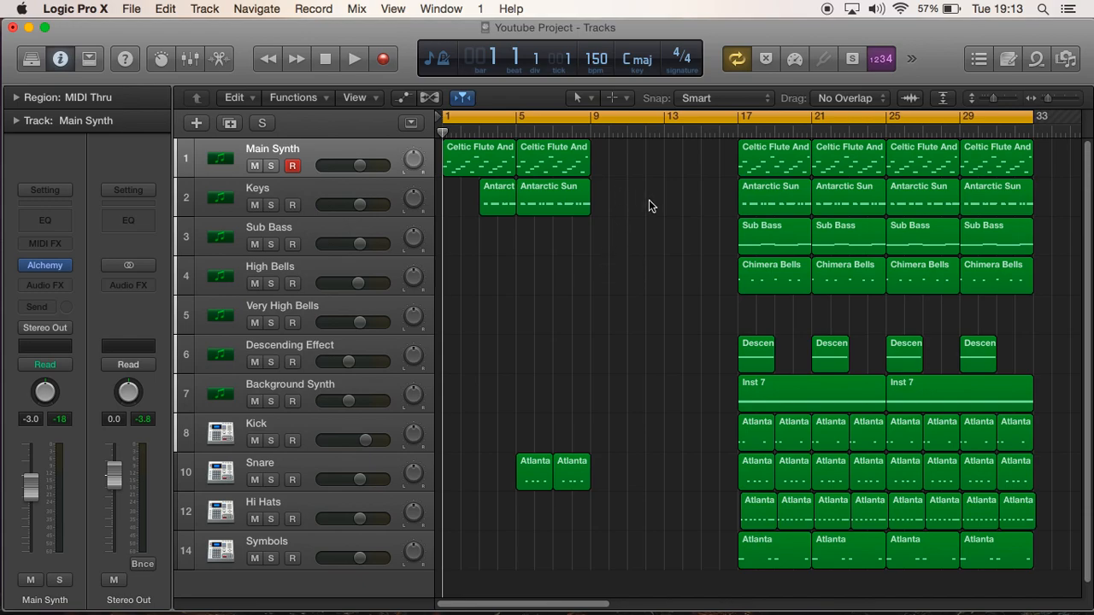
Fill bars 9 to 17 with copies of the Main Synth, Keys and Snare regions, and play up to bar 9.
left_click_drag(610, 179, 697, 195)
left_click(649, 308)
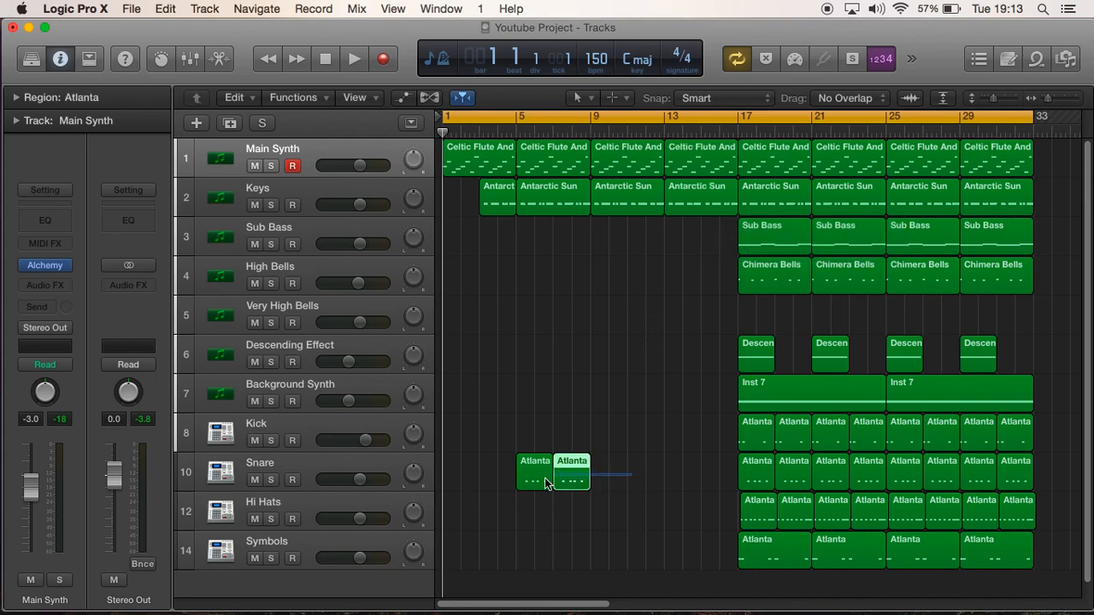
left_click_drag(557, 484, 675, 481)
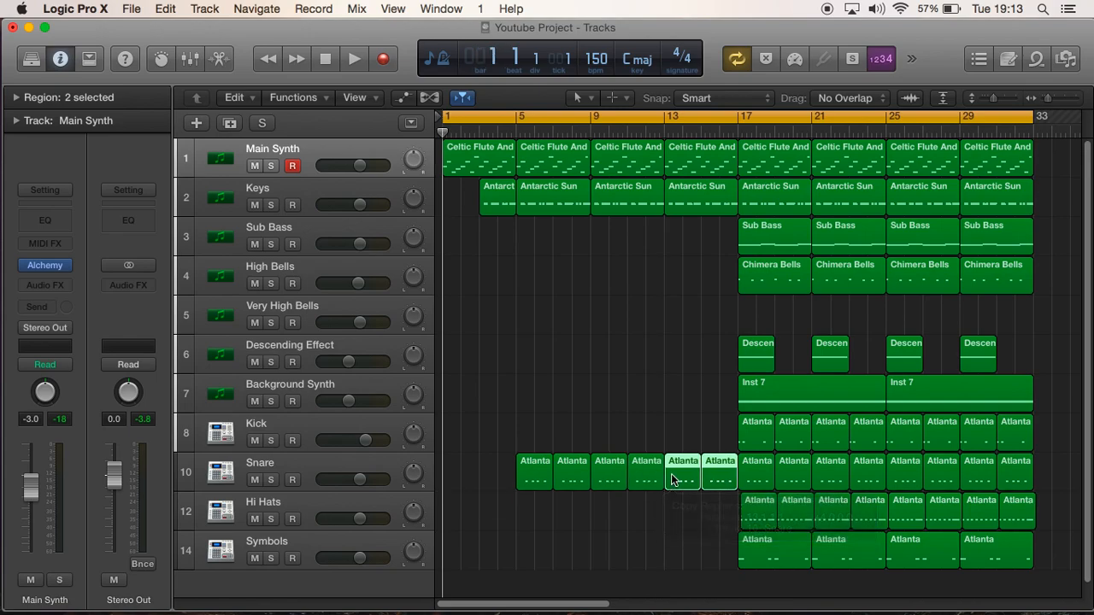
left_click(352, 59)
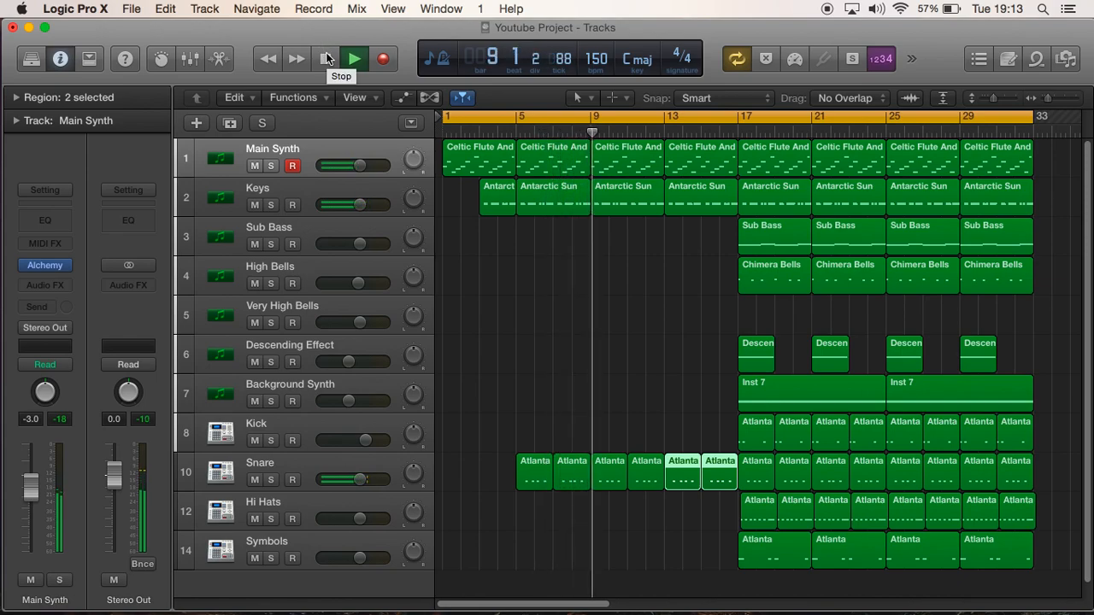
left_click(328, 58)
Copy the first two Hi Hats regions to fill bars 9 to 17 and play the arrangement from bar 1.
left_click(732, 511)
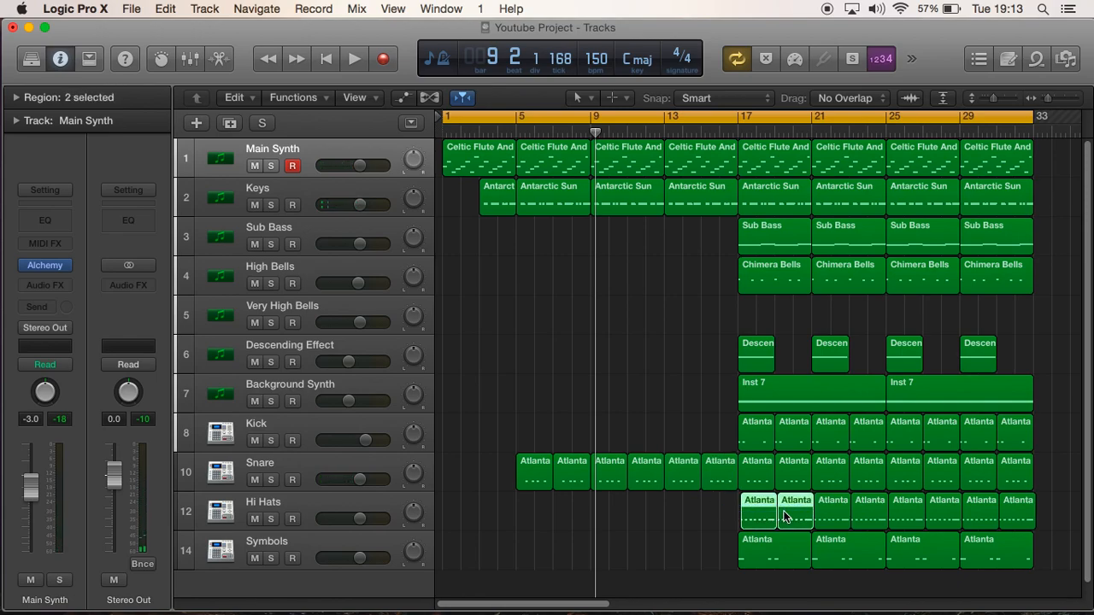
left_click_drag(766, 516, 685, 515)
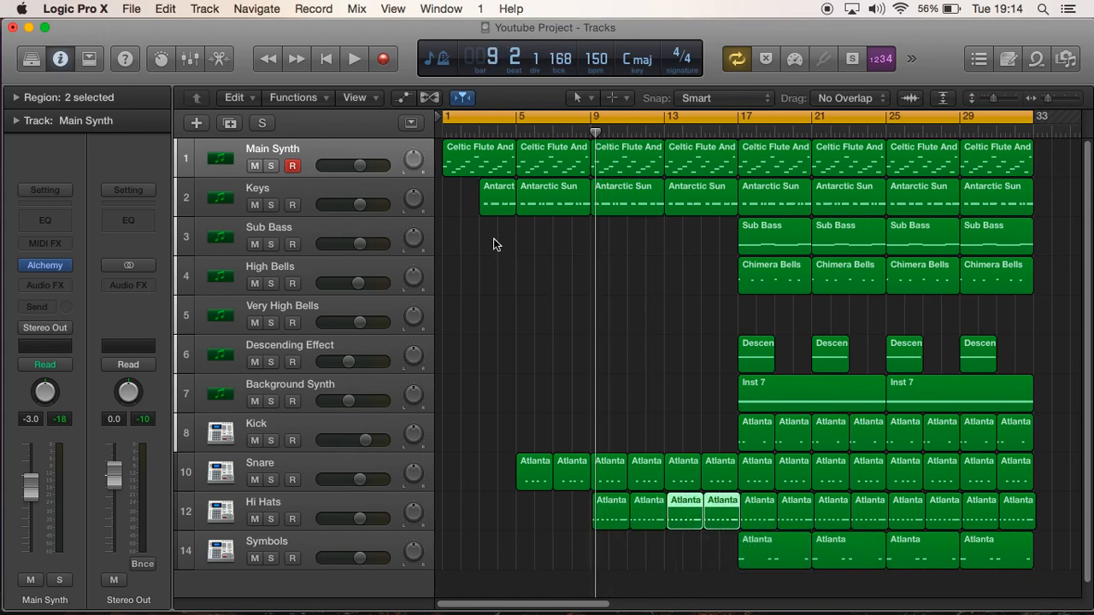
left_click(272, 62)
left_click(326, 59)
left_click(356, 59)
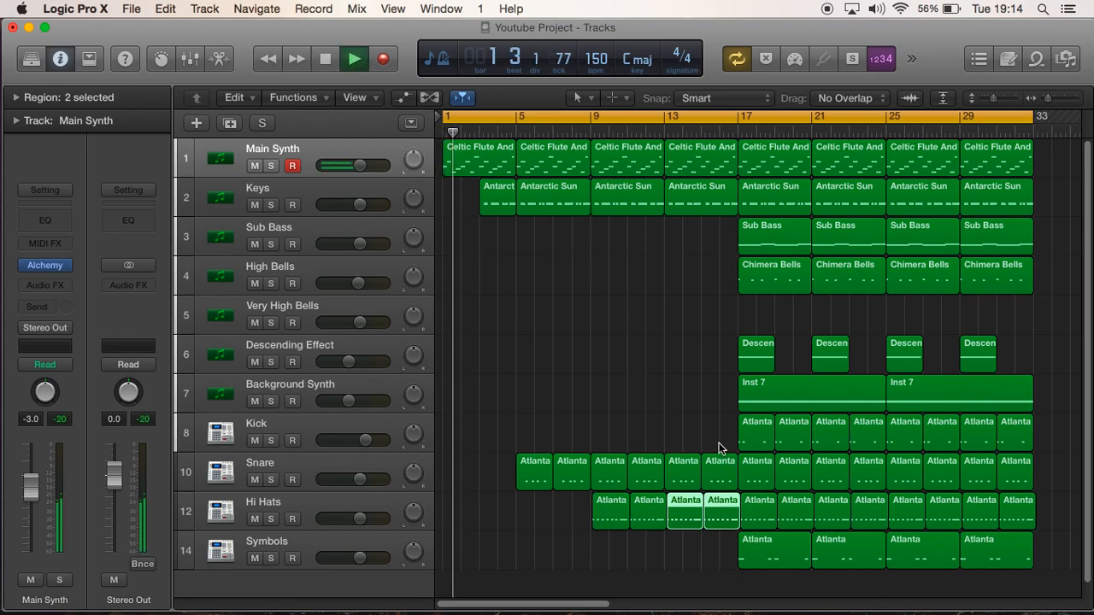
left_click(695, 412)
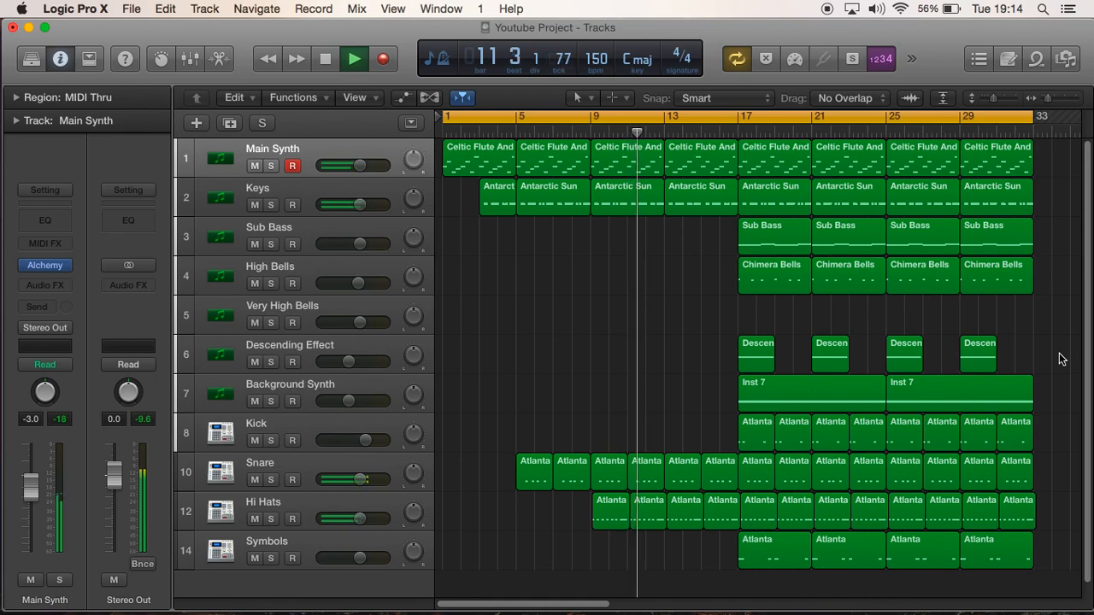
left_click(329, 59)
Move the full section to bar 25 and fill bars 17 to 25 with copied Main Synth, Keys, Snare and Hi Hats regions.
left_click_drag(1039, 147, 899, 531)
left_click(819, 493)
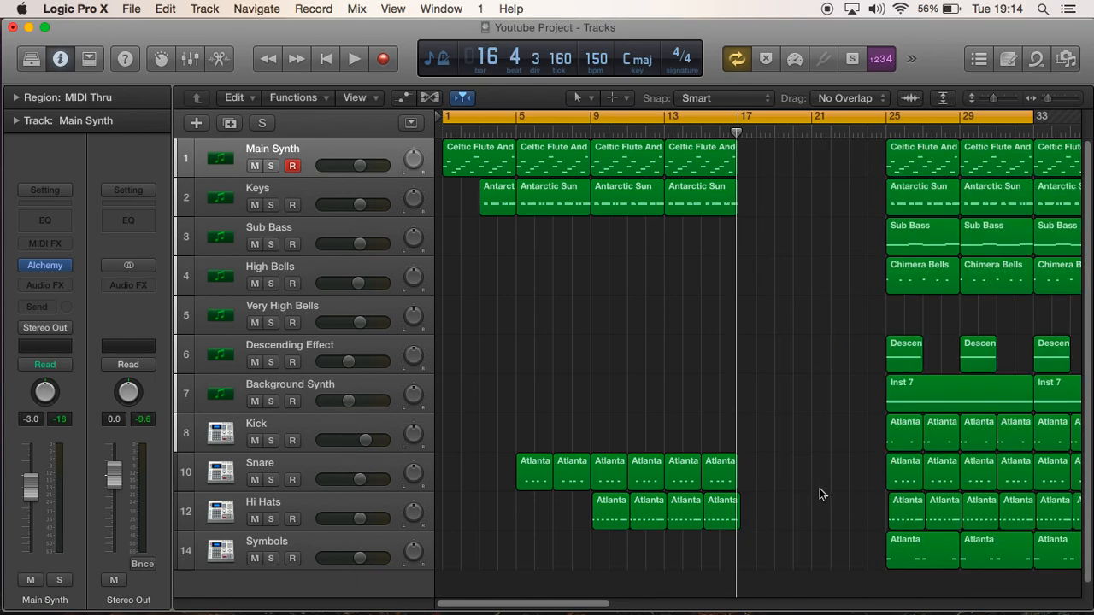
left_click_drag(760, 152, 827, 513)
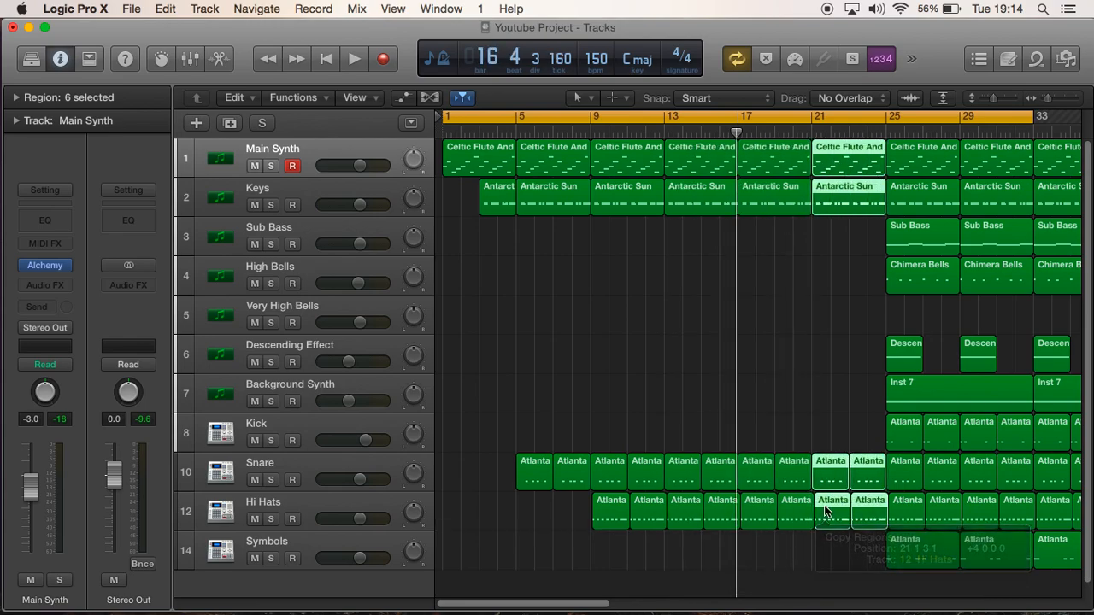
left_click(834, 567)
Copy the first two Symbols regions of the full section to bars 17 to 25.
left_click_drag(596, 605, 624, 607)
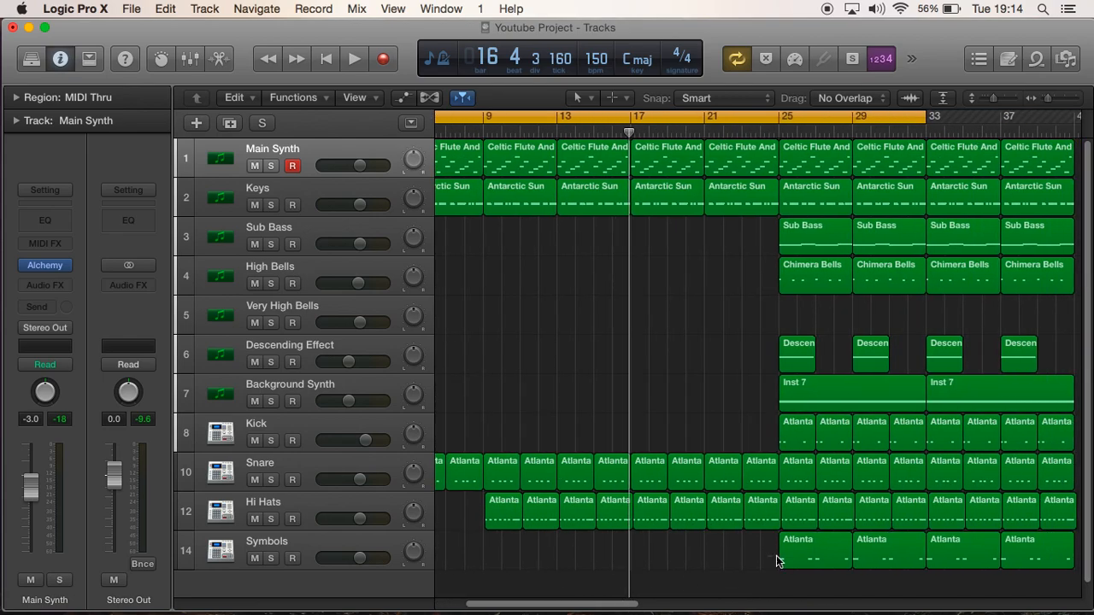
left_click(832, 556)
left_click(855, 559, "shift")
left_click_drag(824, 556, 678, 544)
left_click(677, 383)
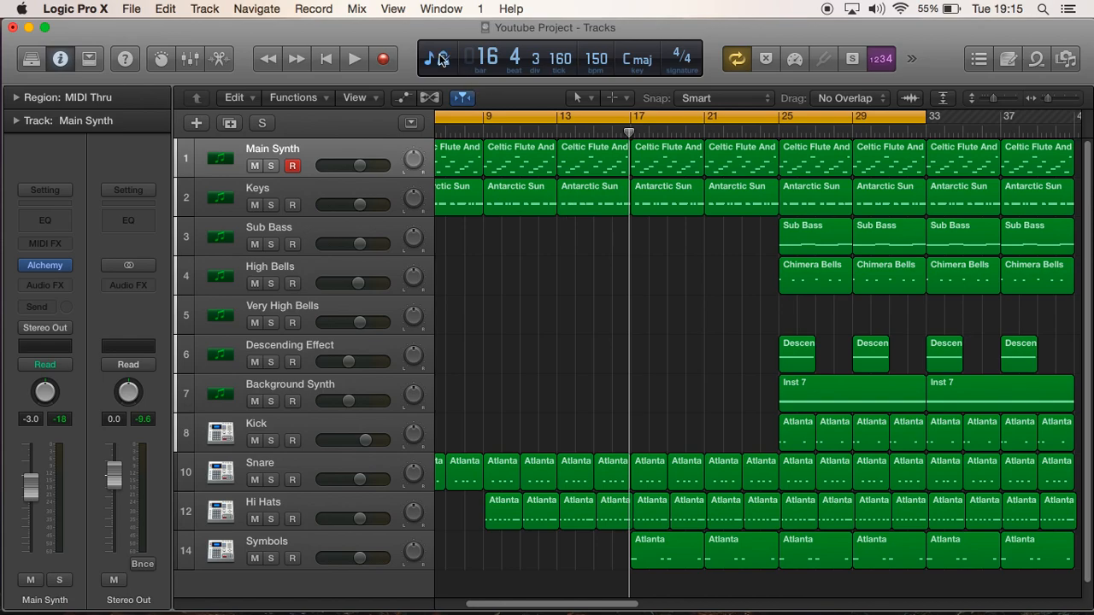
Play the extended arrangement from bar 1 to hear how the layers build into the full section.
left_click(340, 61)
left_click(344, 59)
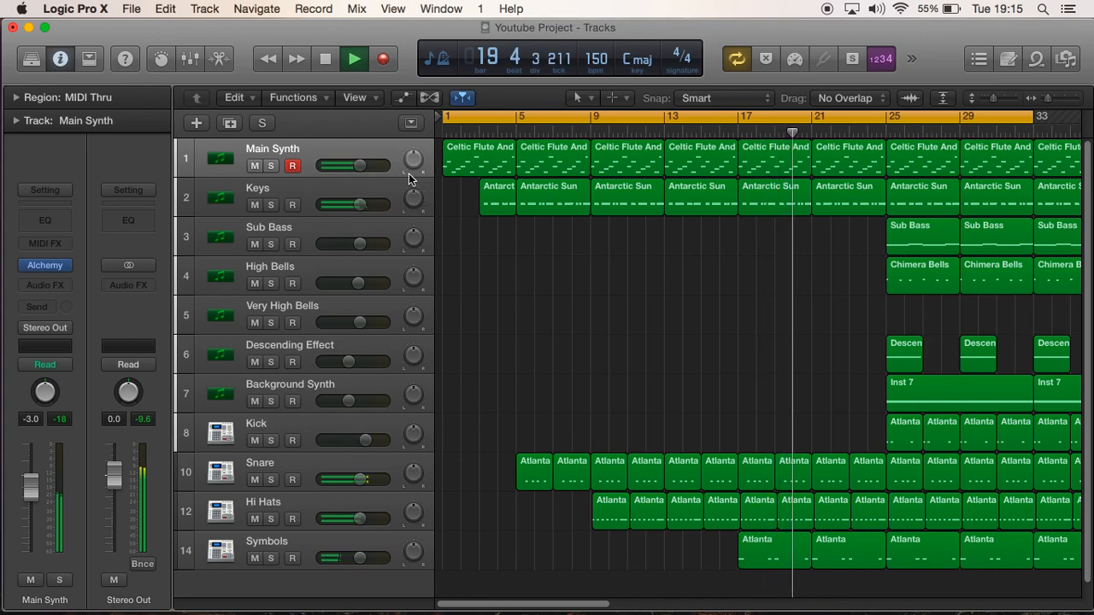
left_click(328, 59)
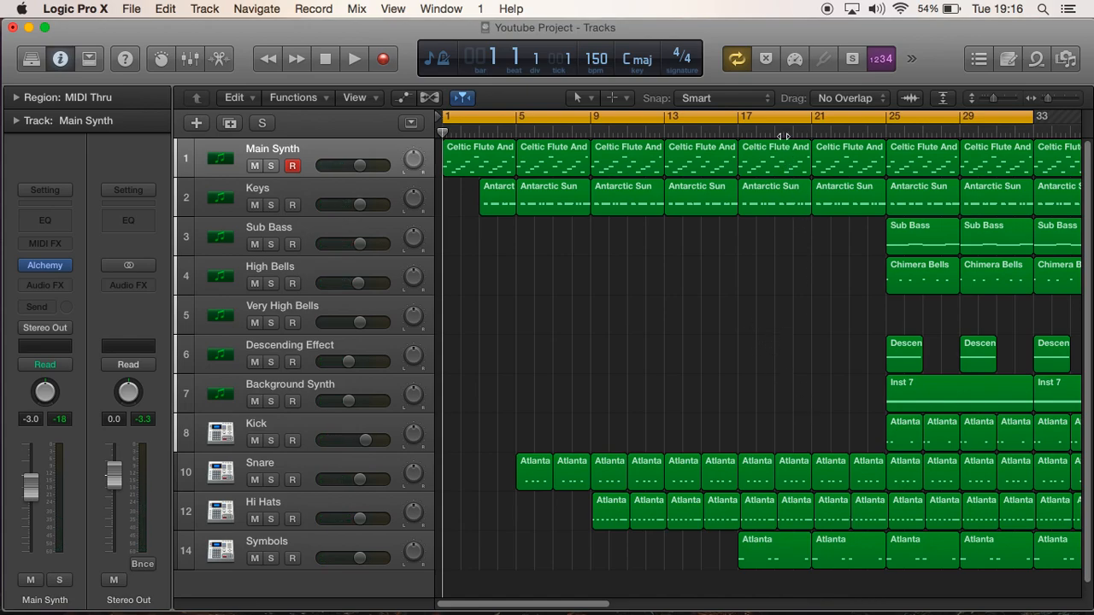
Place the playhead in bar 17 and select the empty Very High Bells track.
left_click(775, 135)
left_click(745, 132)
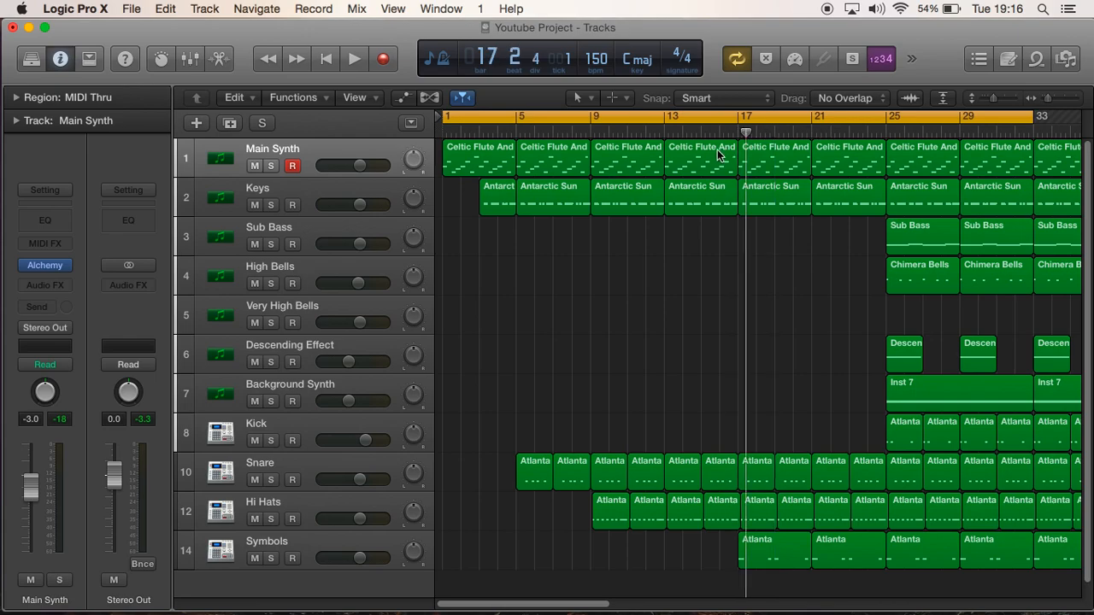
left_click(315, 268)
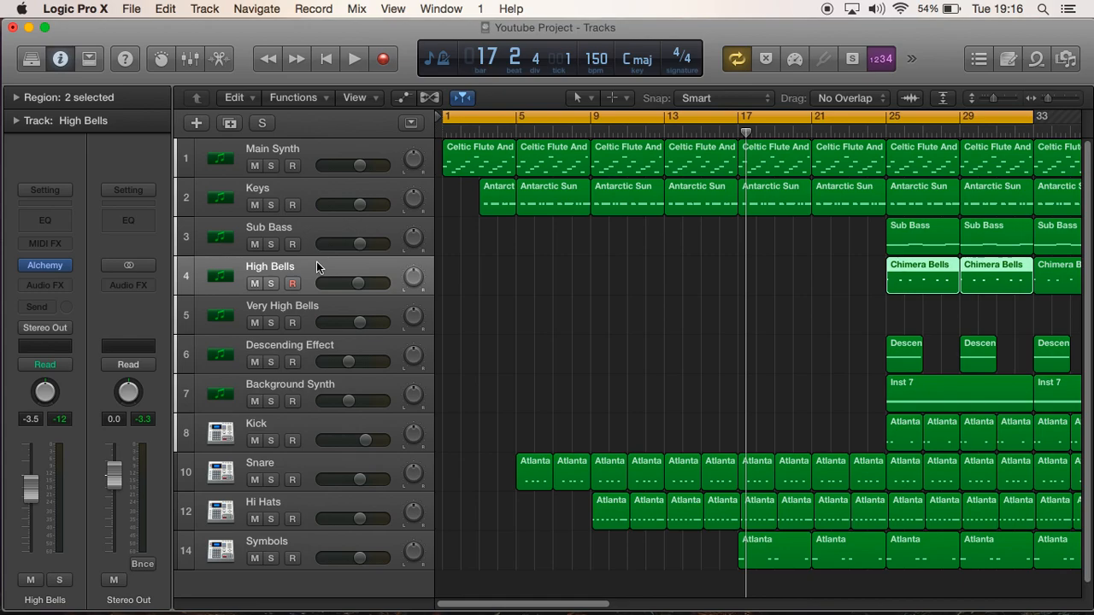
left_click(311, 308)
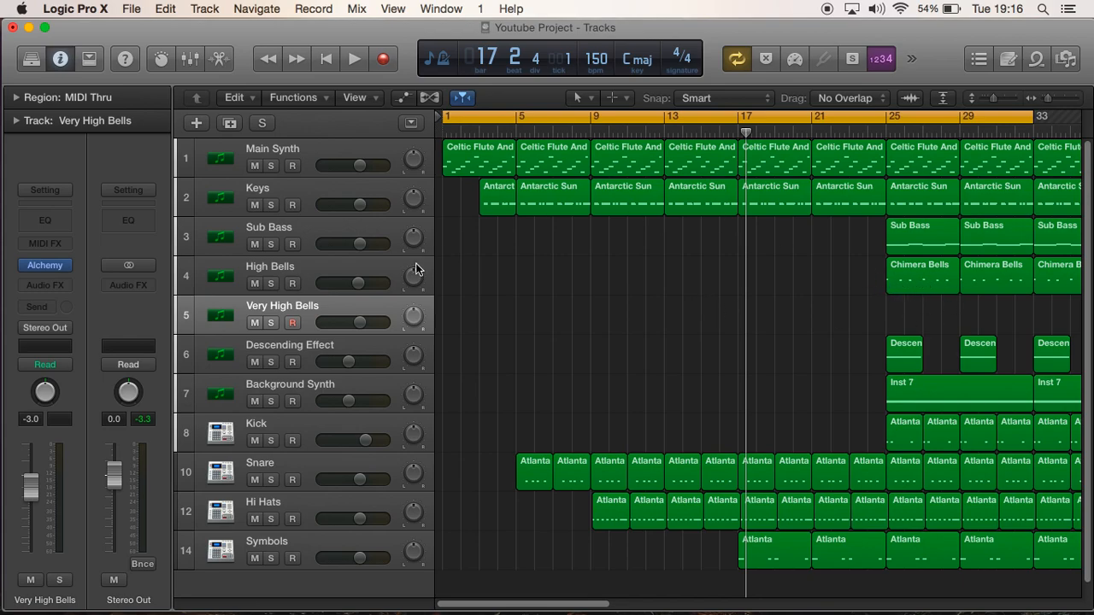
left_click(325, 260)
left_click(305, 301)
Open the Very High Bells track's Alchemy instrument and filter its presets to the Pads category.
mouse_move(66, 266)
left_click(48, 265)
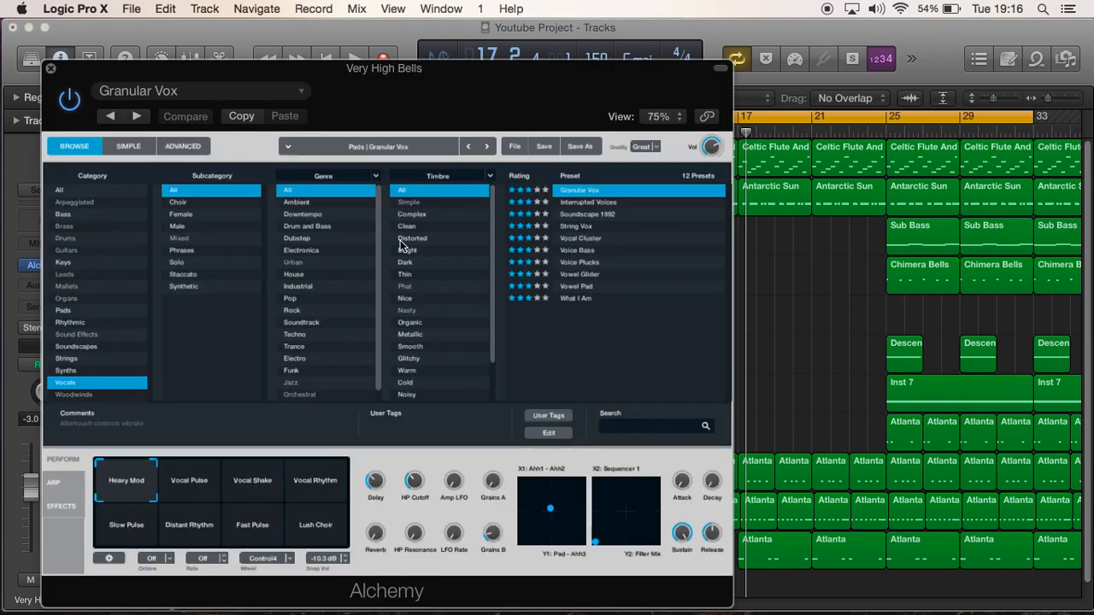
left_click(75, 195)
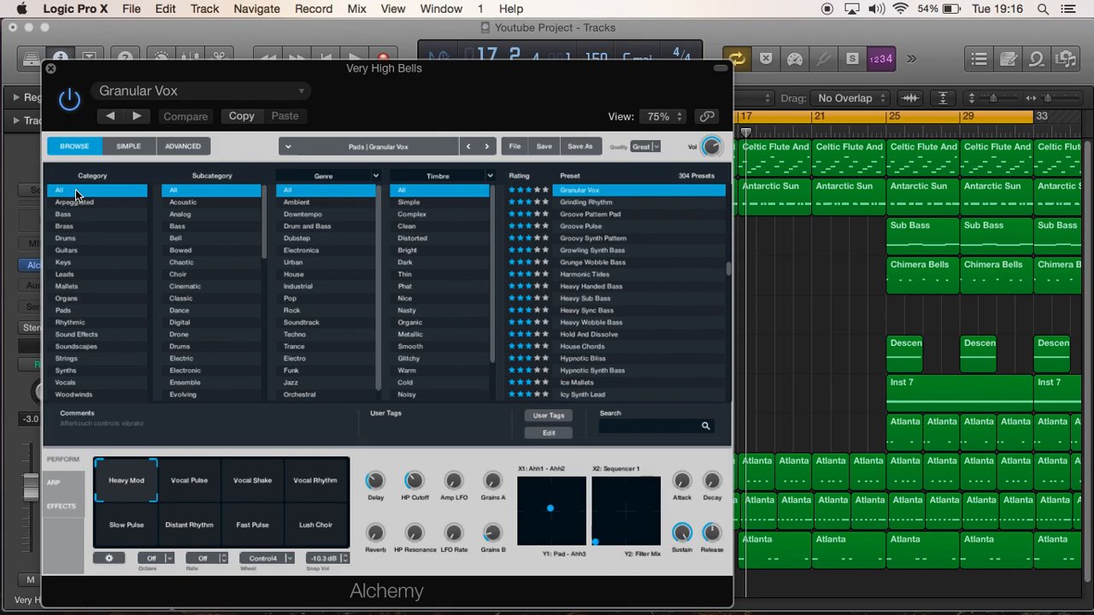
left_click(65, 310)
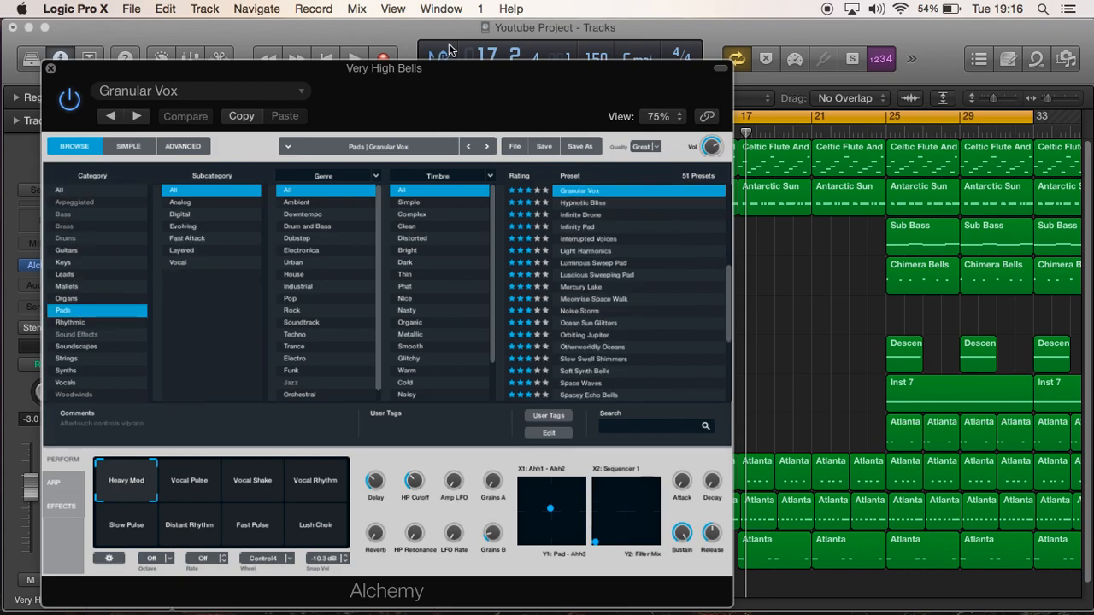
Show the Musical Typing keyboard and solo the Very High Bells track, keeping the Alchemy window in view.
left_click(441, 10)
left_click(479, 399)
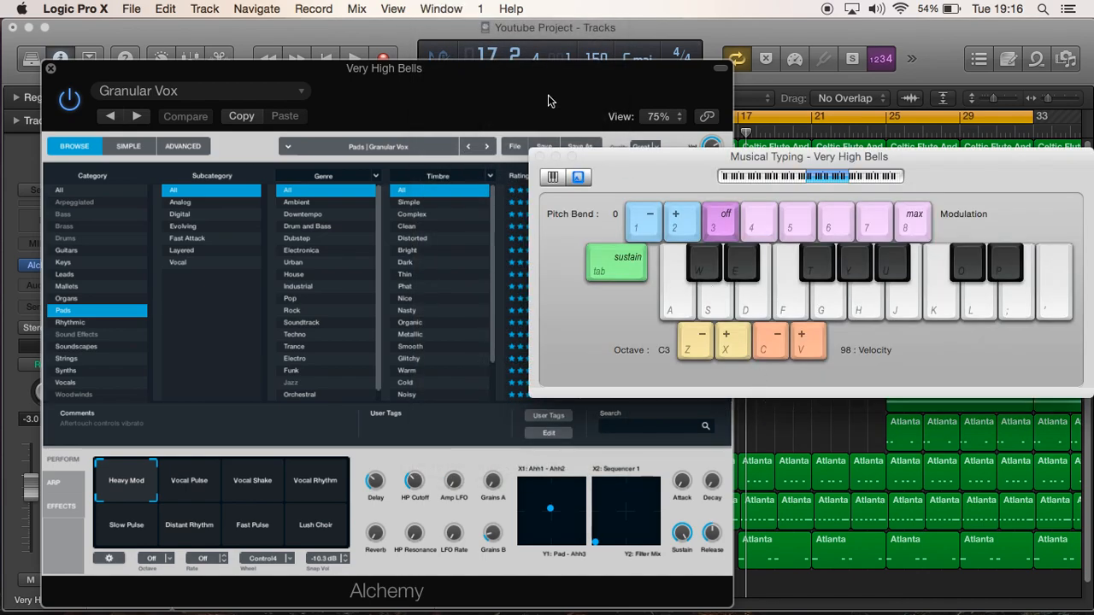
left_click_drag(549, 100, 506, 43)
left_click_drag(460, 62, 669, 422)
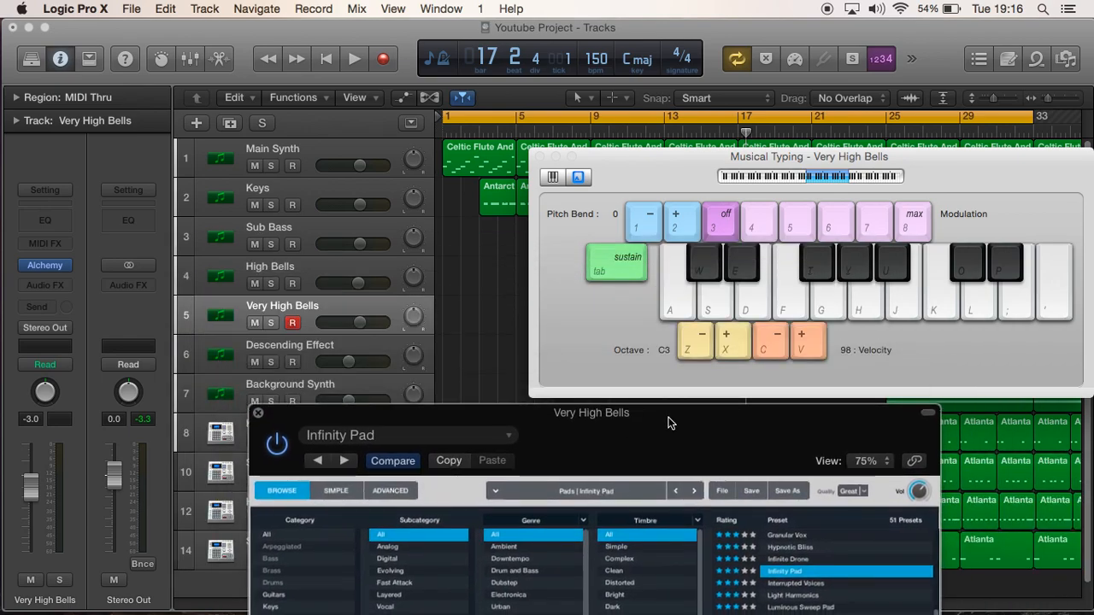
left_click(270, 322)
left_click_drag(543, 435, 285, 140)
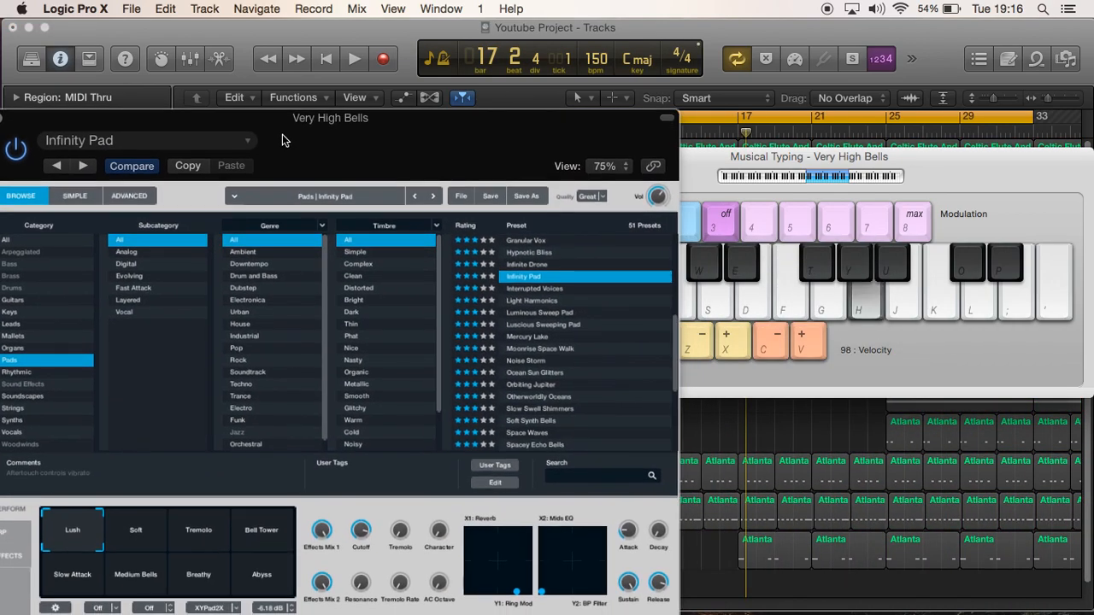
Audition the Infinity Pad and Interrupted Voices presets with a few played notes.
key("o")
key("k")
left_click_drag(412, 157, 452, 104)
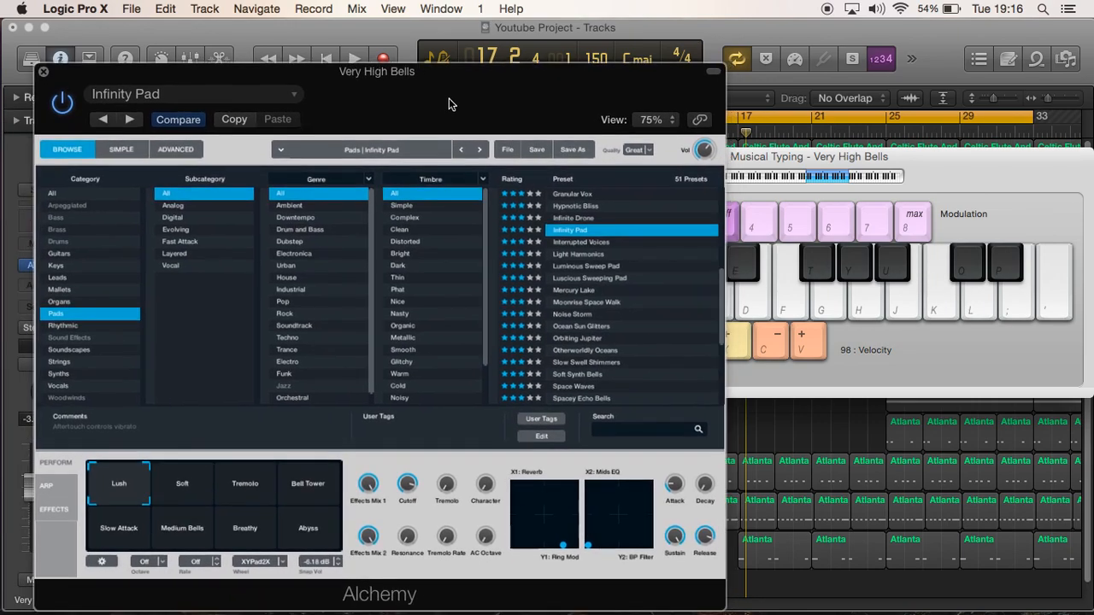
left_click(584, 243)
key("h")
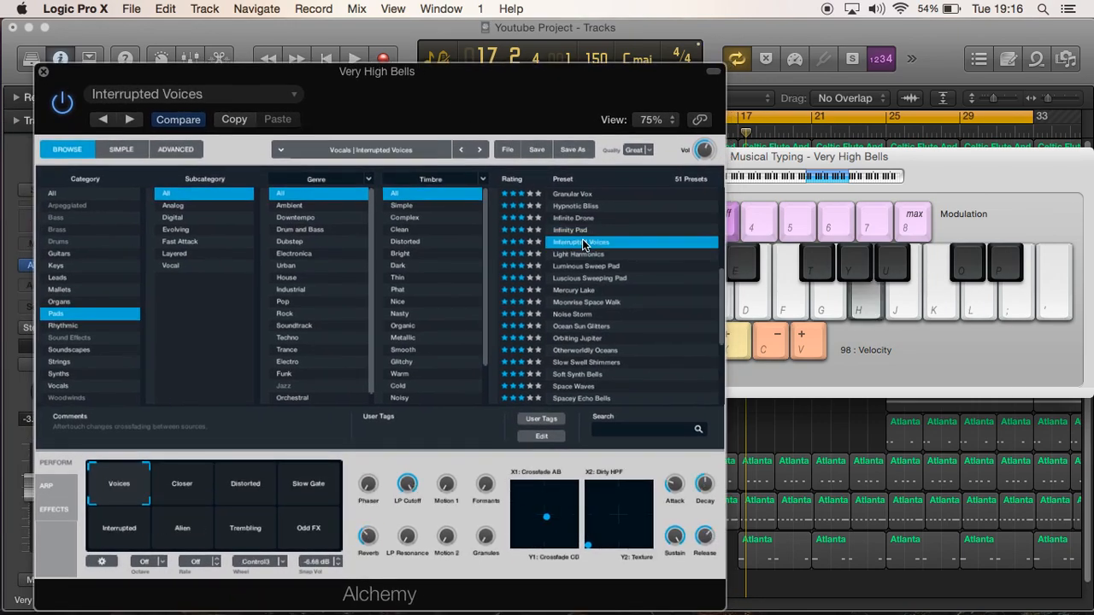
key("l")
key("j")
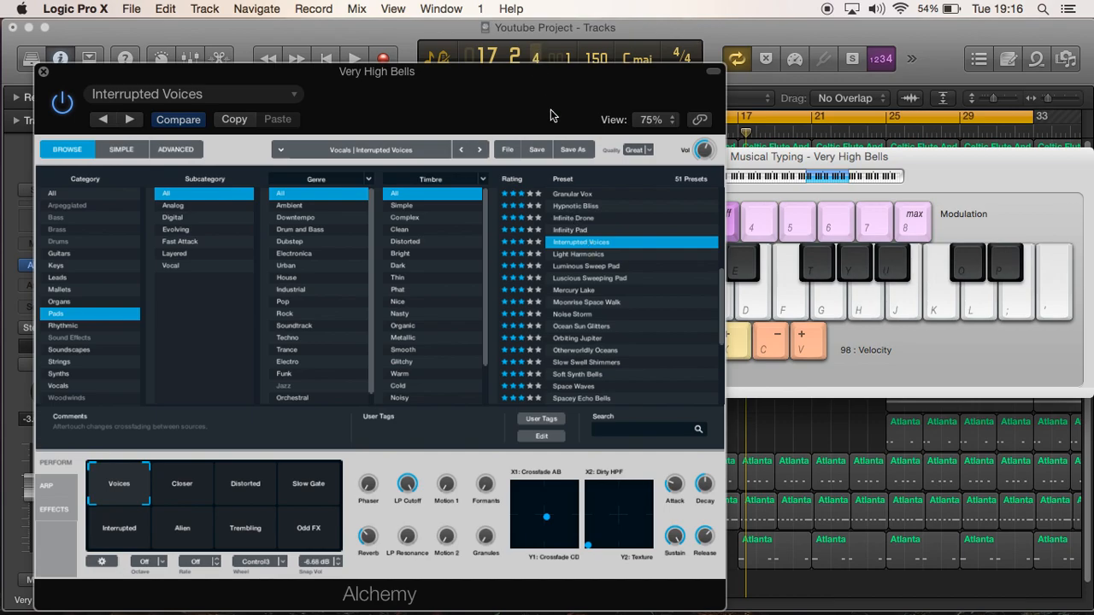
Audition the Mercury Lake, Luscious Sweeping Pad and Orbiting Jupiter presets with a few notes each.
left_click_drag(551, 115, 551, 121)
left_click(618, 298)
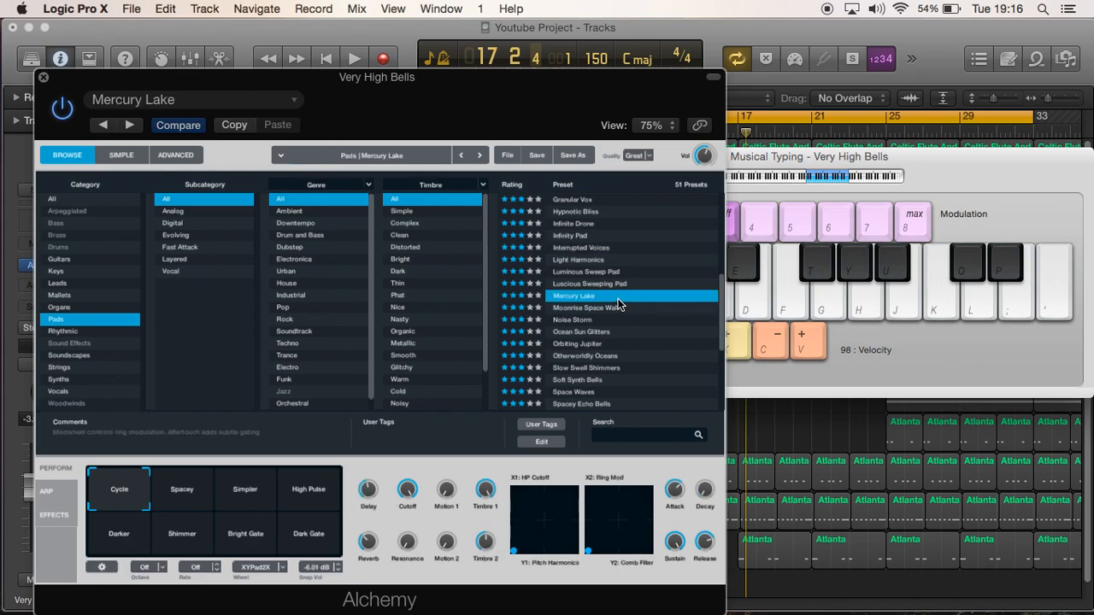
key("h")
left_click(614, 285)
key("h")
key("semicolon")
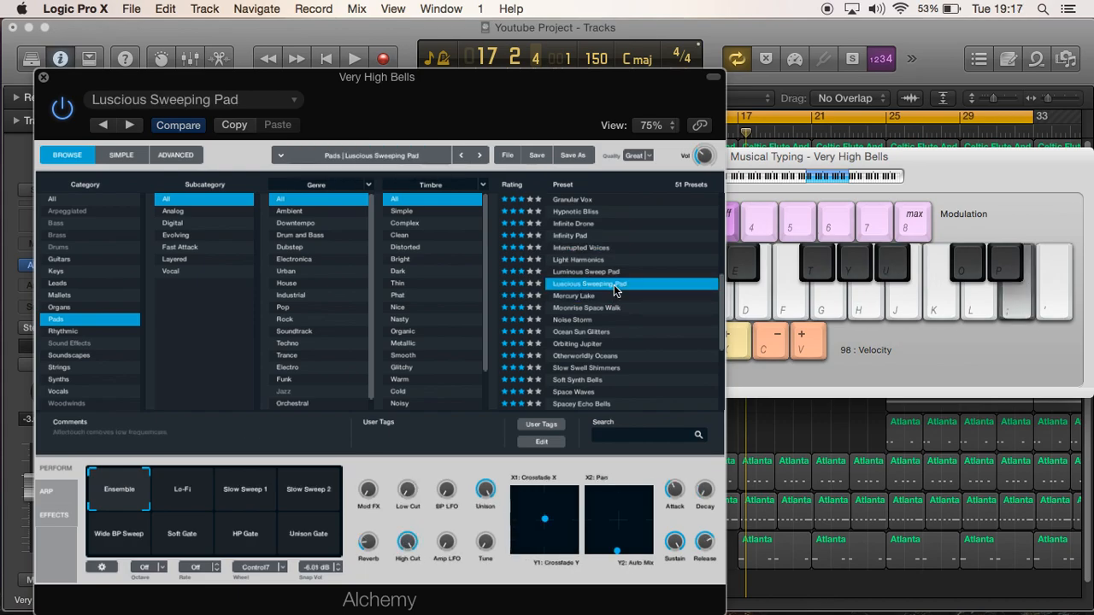
left_click(613, 343)
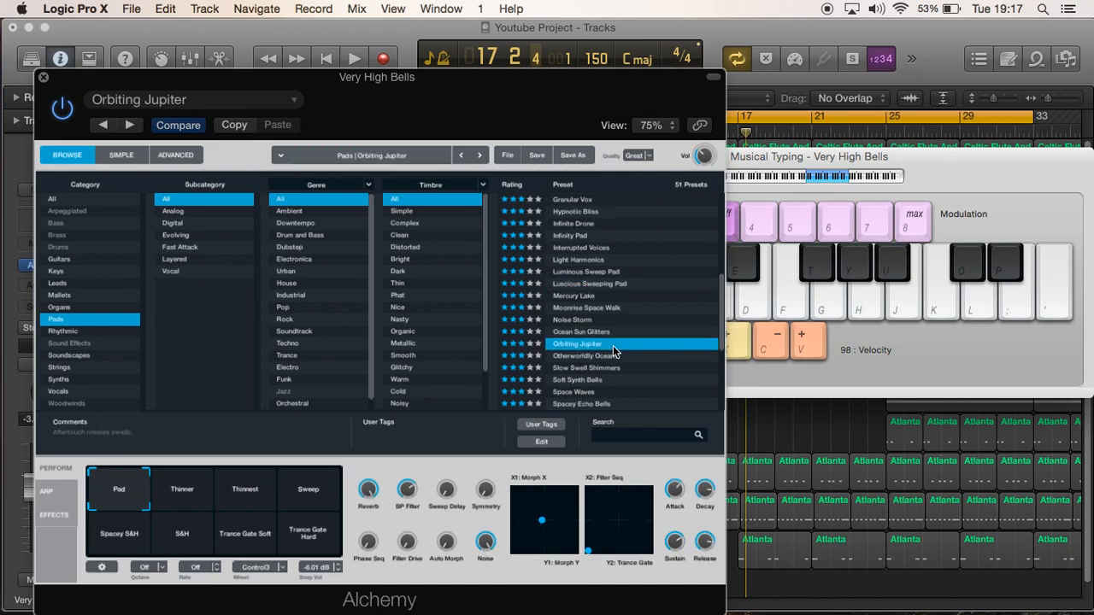
key("k")
Audition the Otherworldly Oceans and Space Waves presets by playing notes on each.
left_click_drag(722, 306, 723, 328)
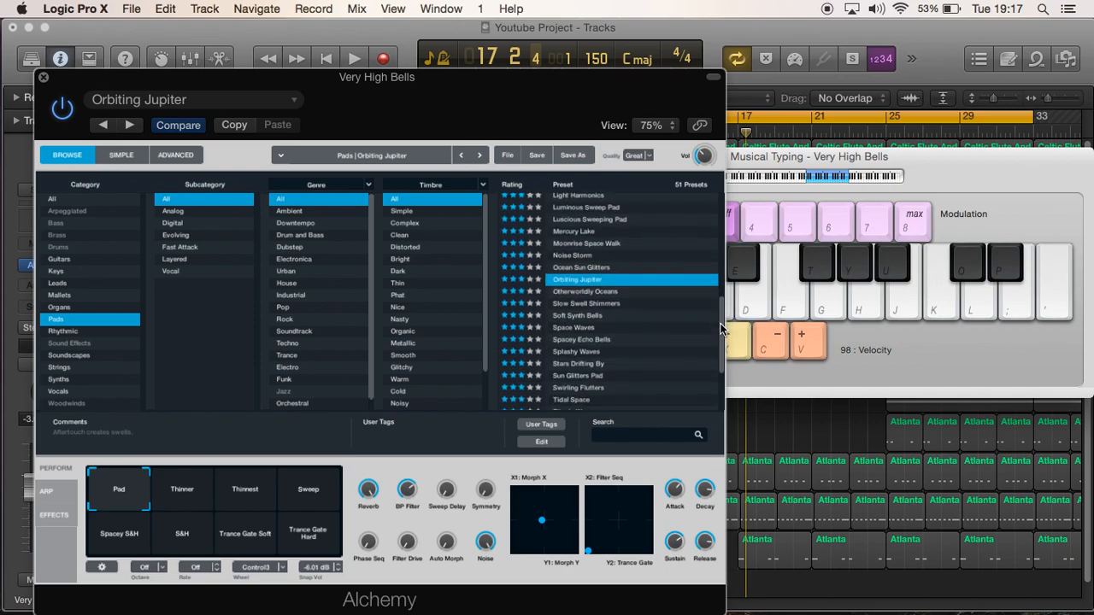
left_click(667, 292)
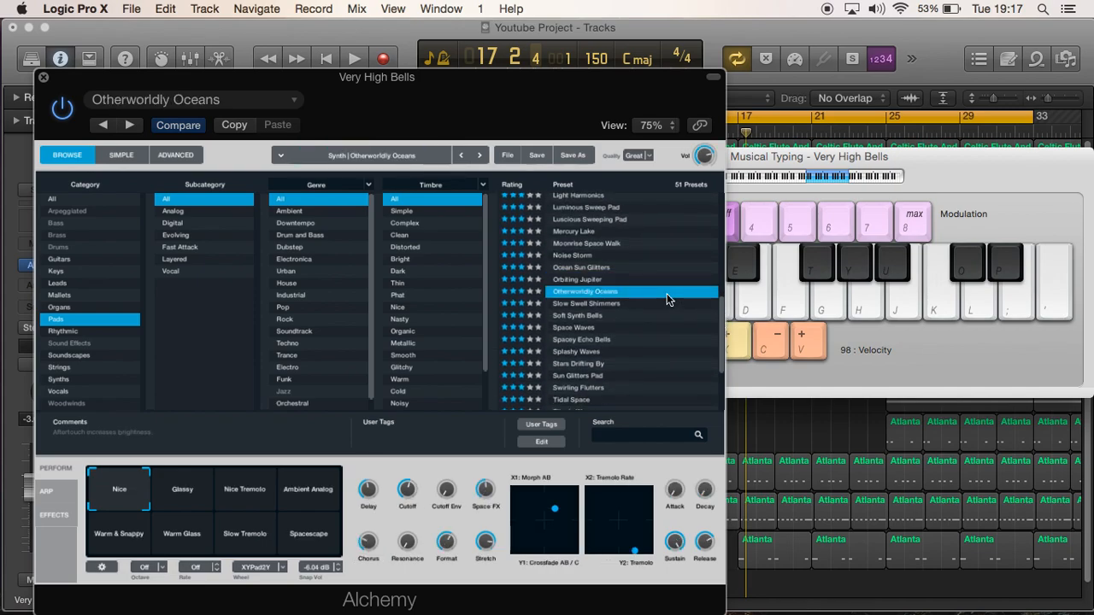
key("y")
key("p")
key("l")
left_click(642, 329)
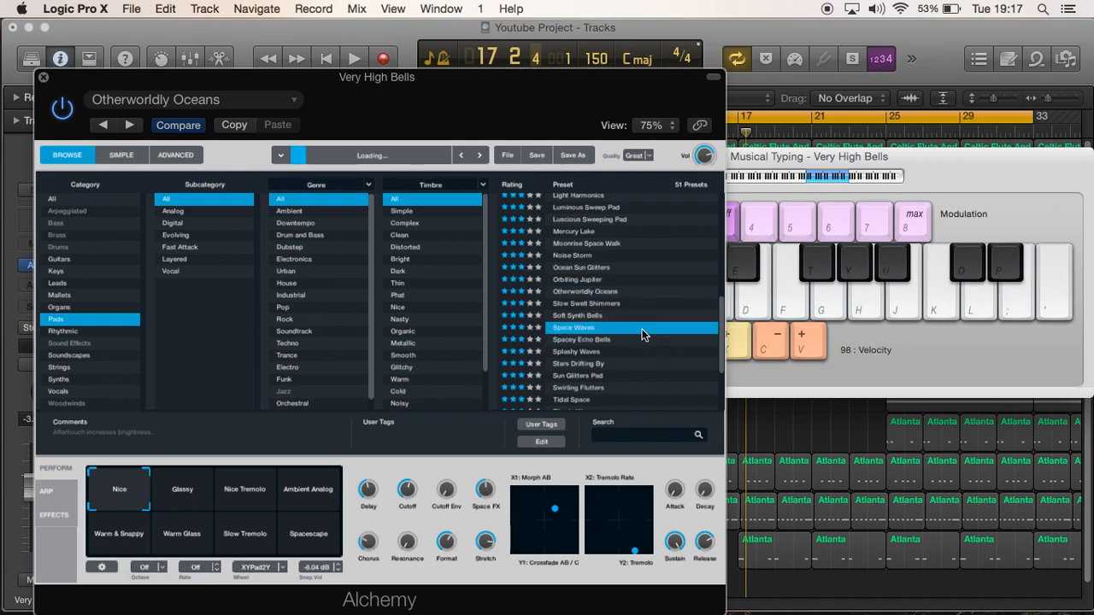
key("h")
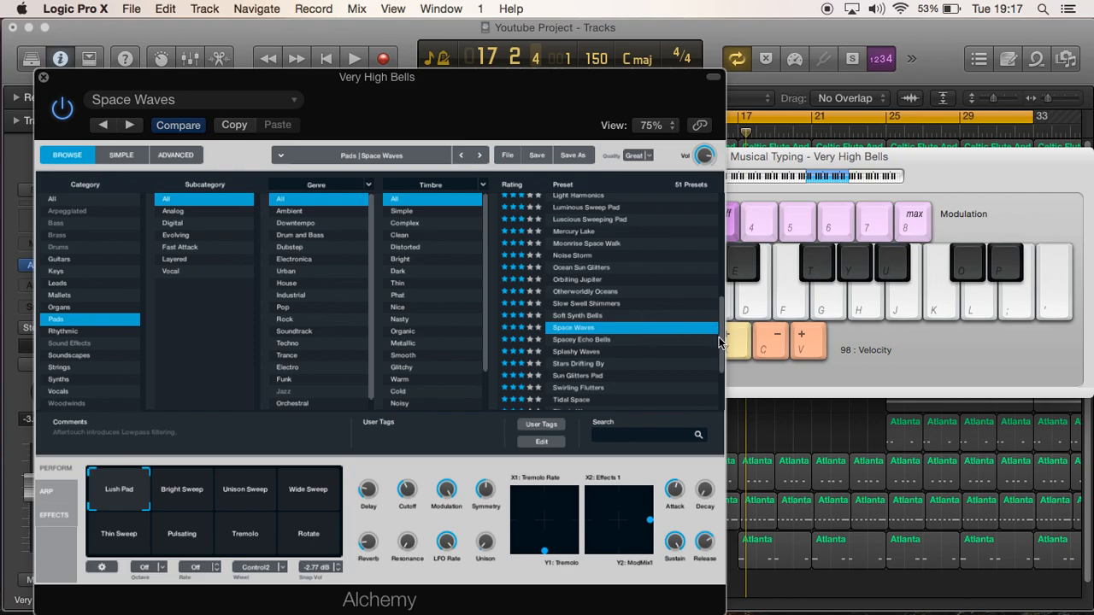
Try the lower part of the Pads list: Stars Drifting By, Sun Glitters Pad, Tidal Space, Unstable States, Vowel Pad and What I Am.
left_click_drag(720, 358, 720, 391)
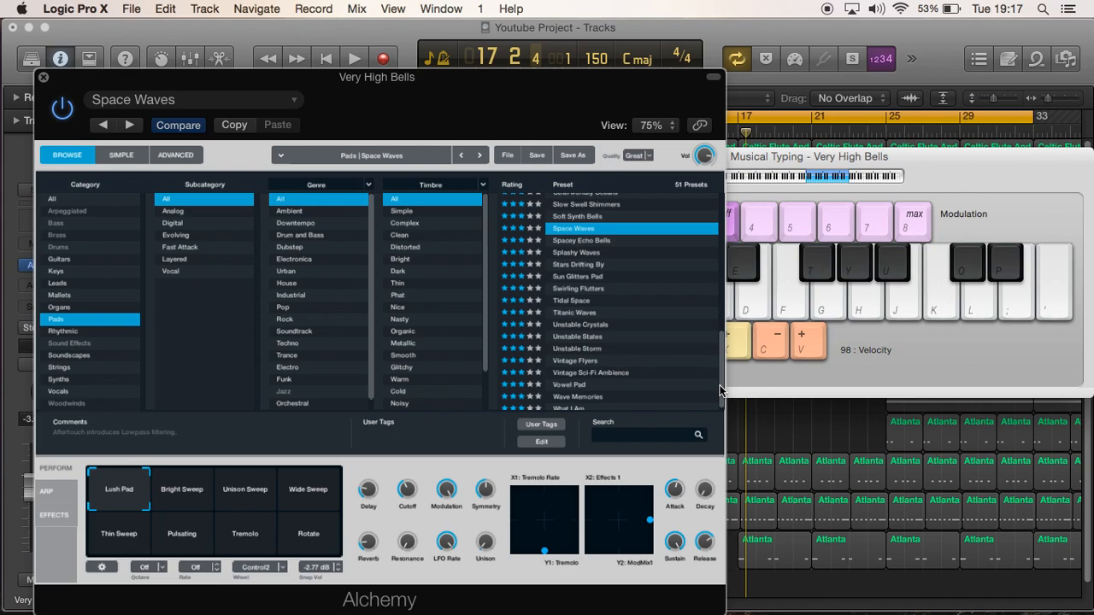
left_click(608, 263)
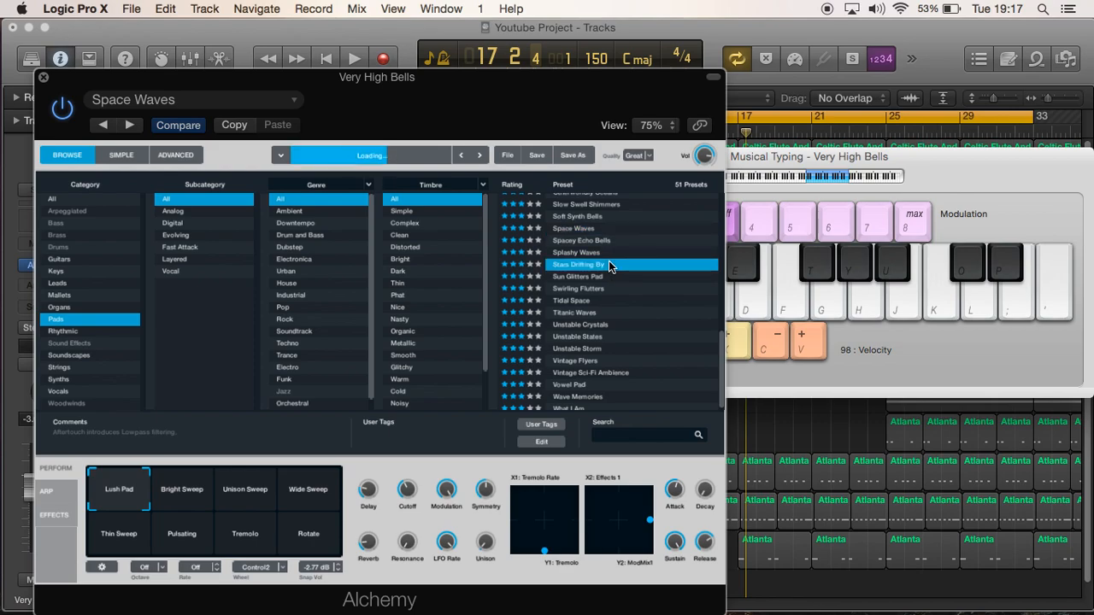
left_click(609, 276)
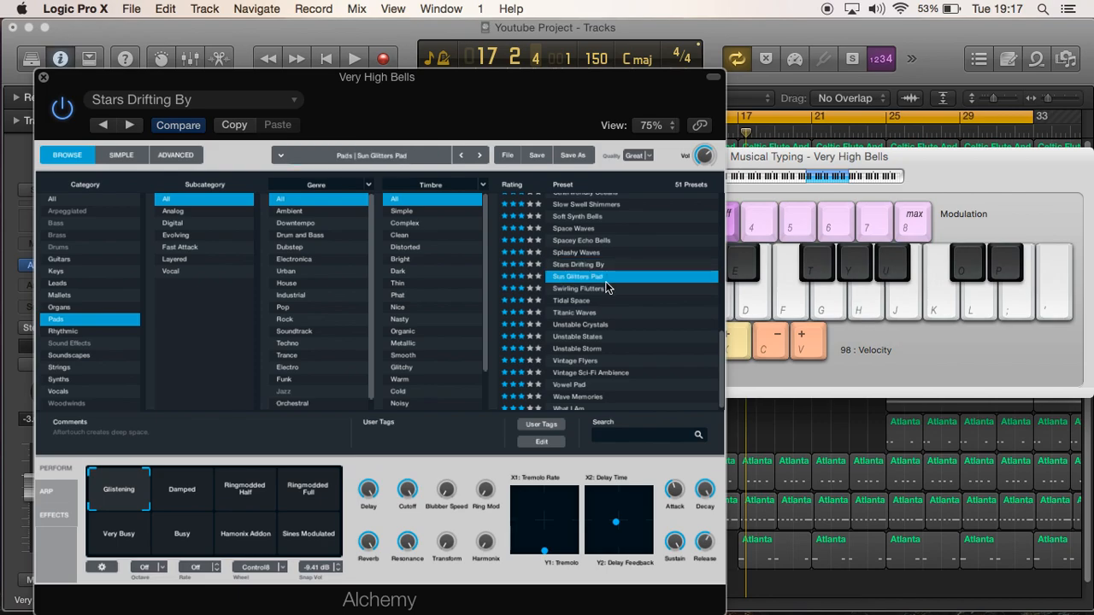
left_click(609, 299)
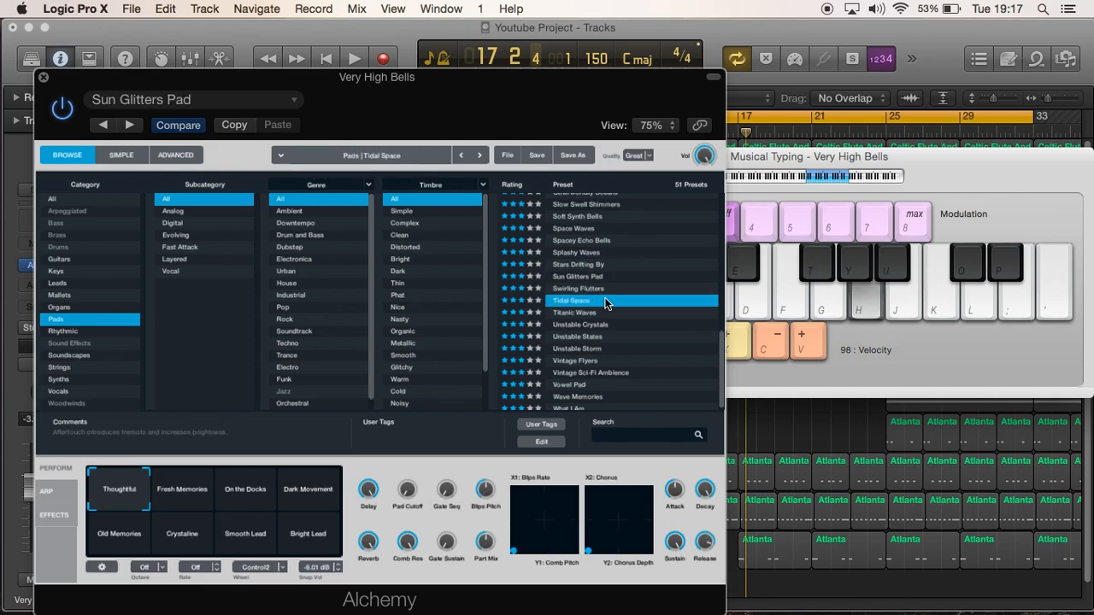
left_click(598, 337)
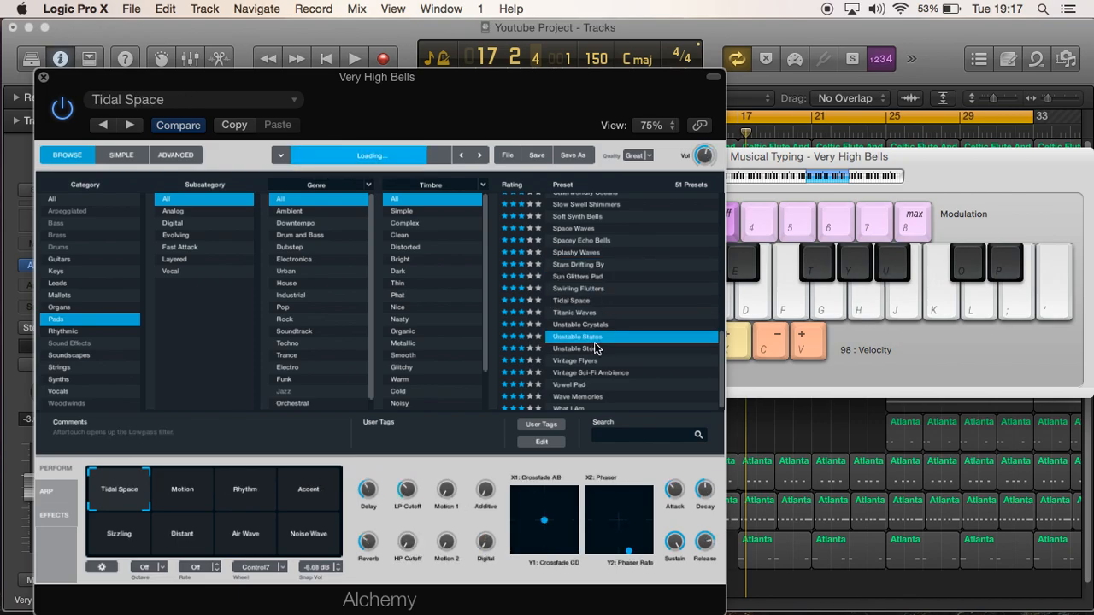
left_click(597, 386)
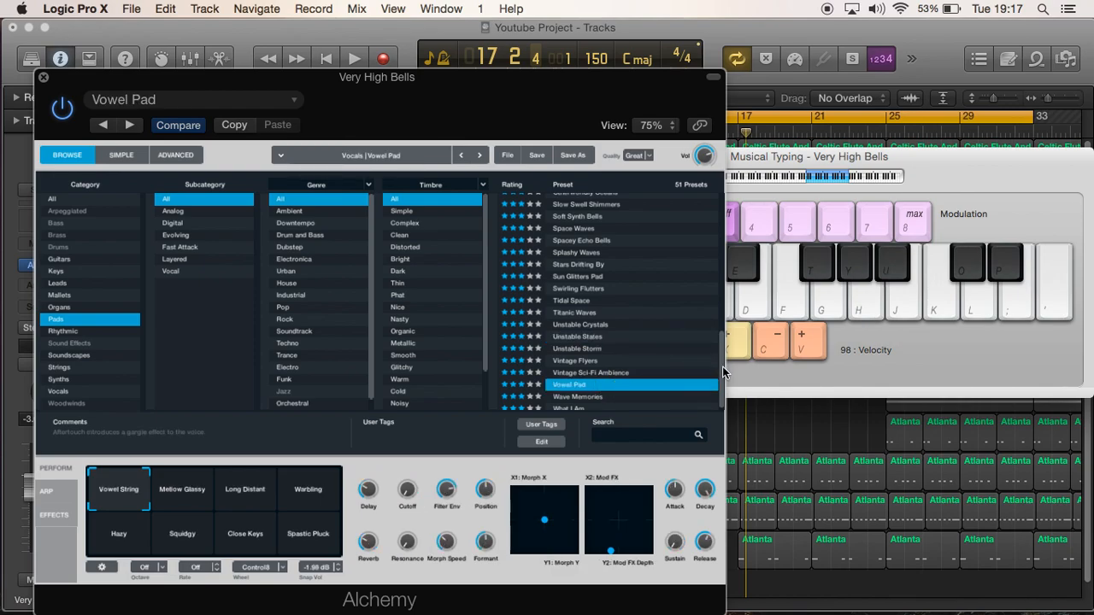
left_click_drag(724, 373, 724, 390)
left_click(692, 402)
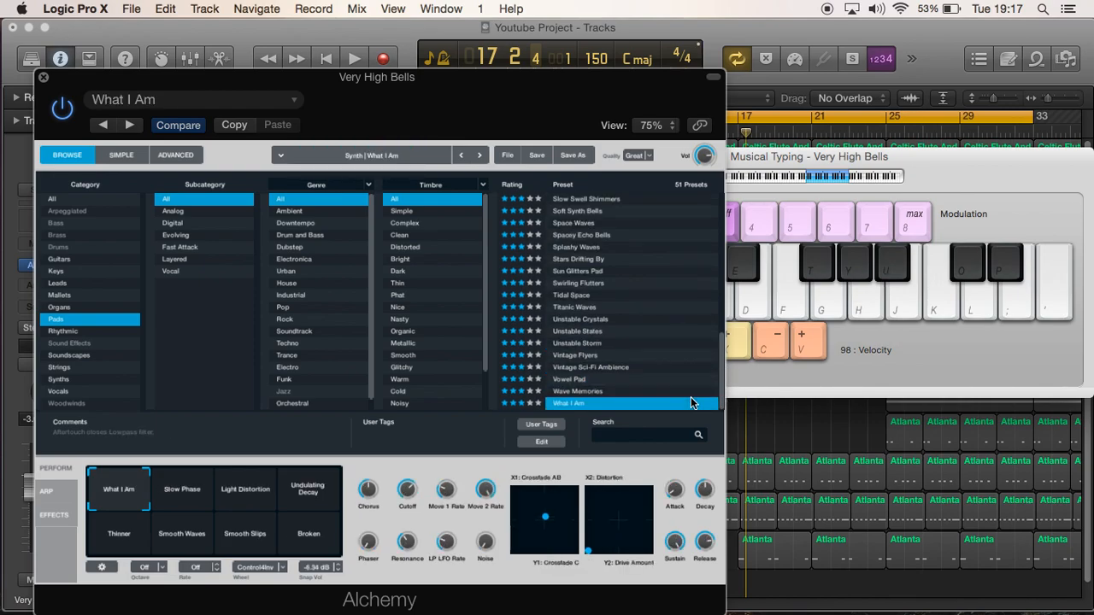
Audition the Wave Memories preset, including its Lots Of Movement performance variation.
left_click(683, 392)
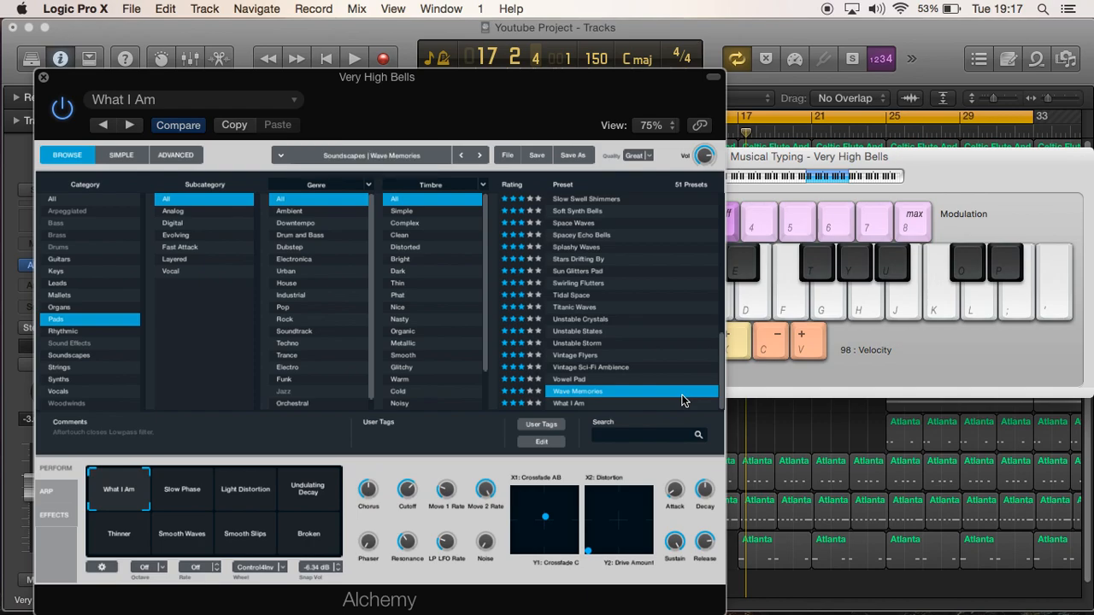
key("h")
key("h")
key("h")
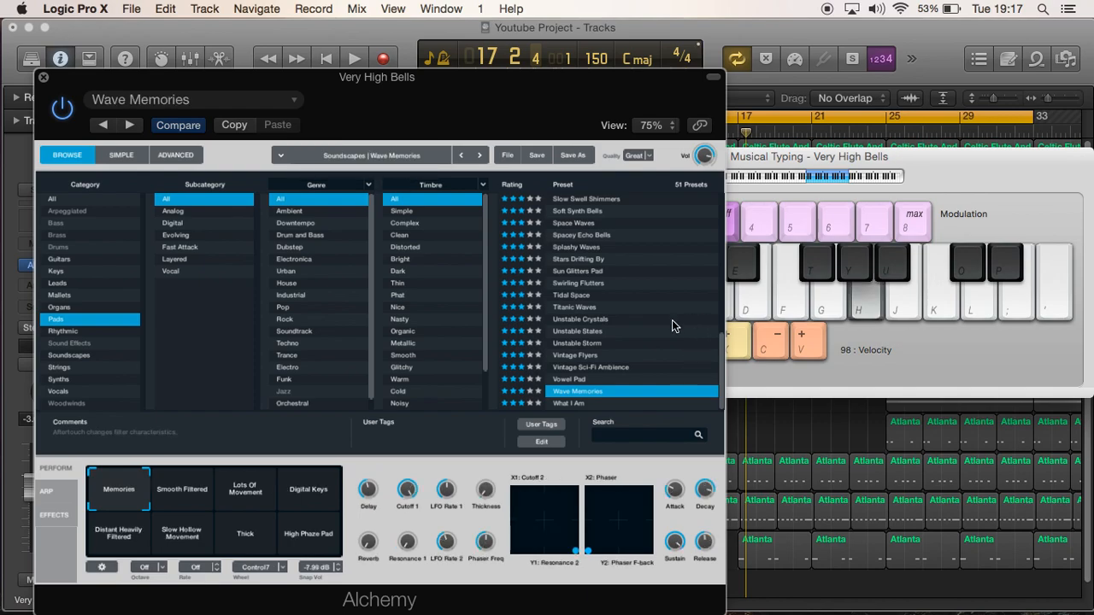
left_click(246, 488)
key("h")
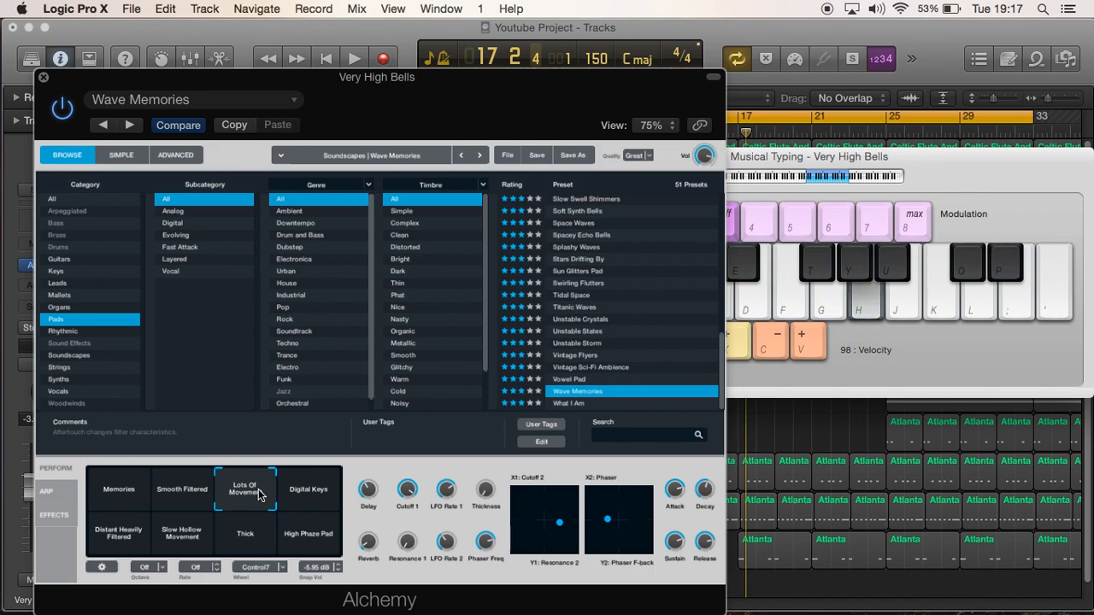
Audition the Unstable Crystals preset with repeated notes.
left_click(589, 320)
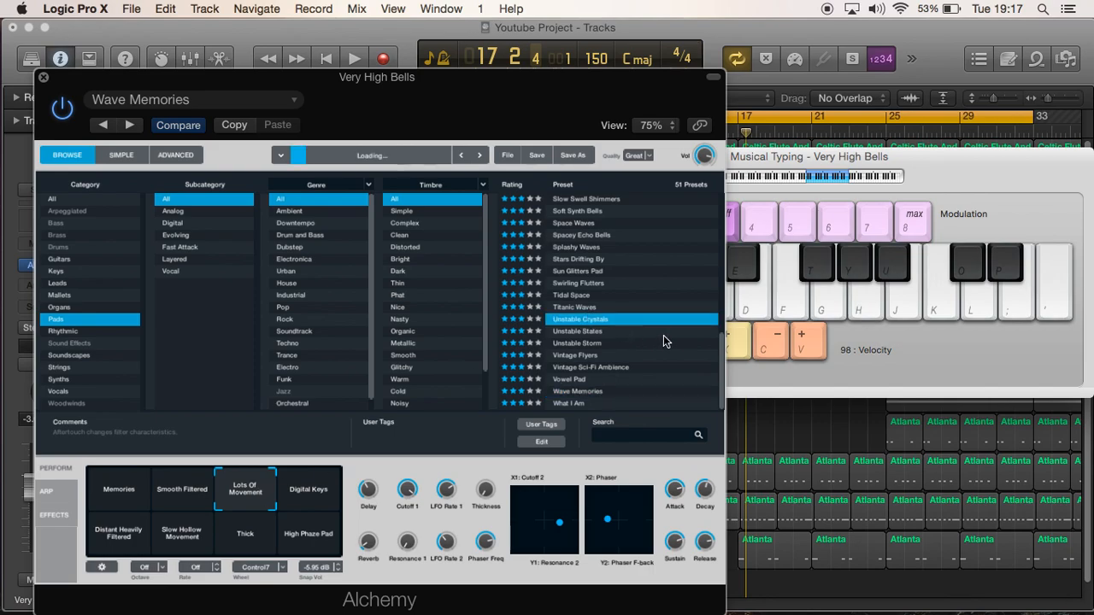
key("h")
key("h")
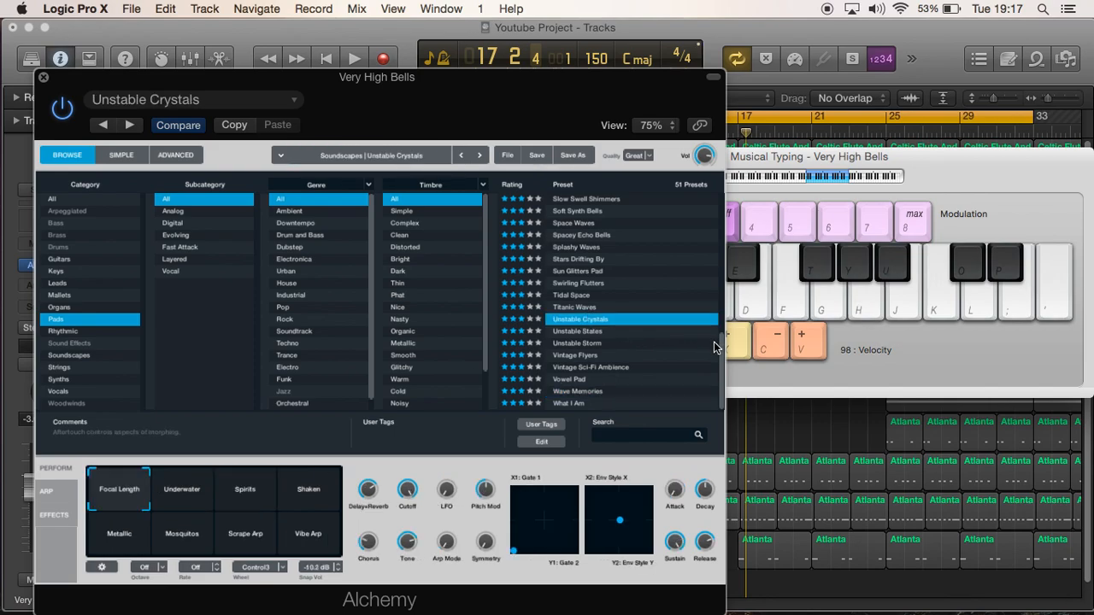
Load the Orbiting Jupiter preset on the Very High Bells track and test it with a note.
left_click_drag(722, 360, 717, 305)
left_click(673, 291)
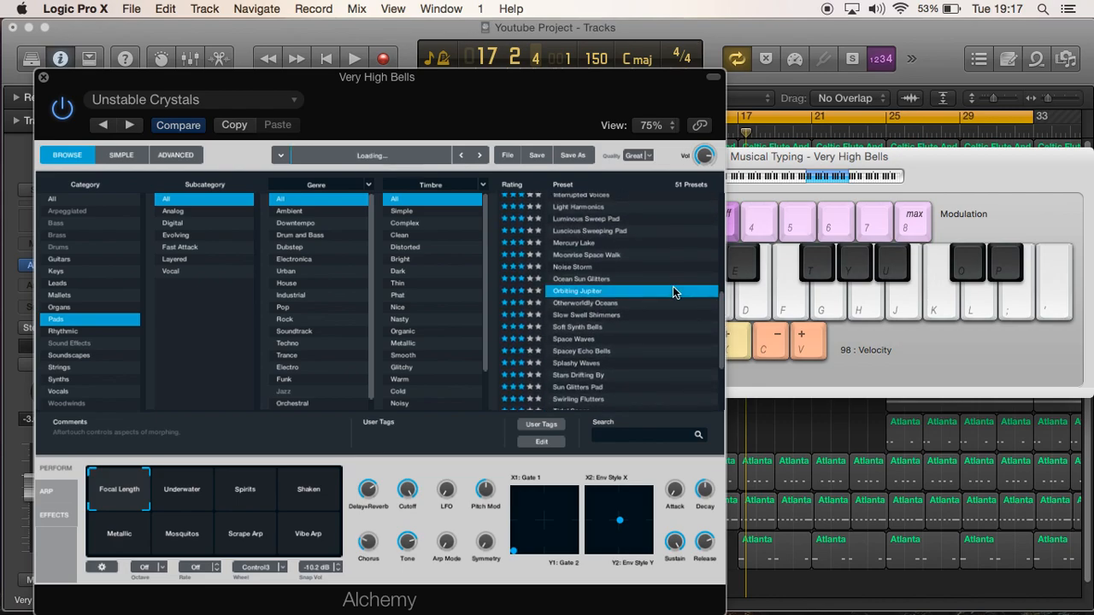
key("h")
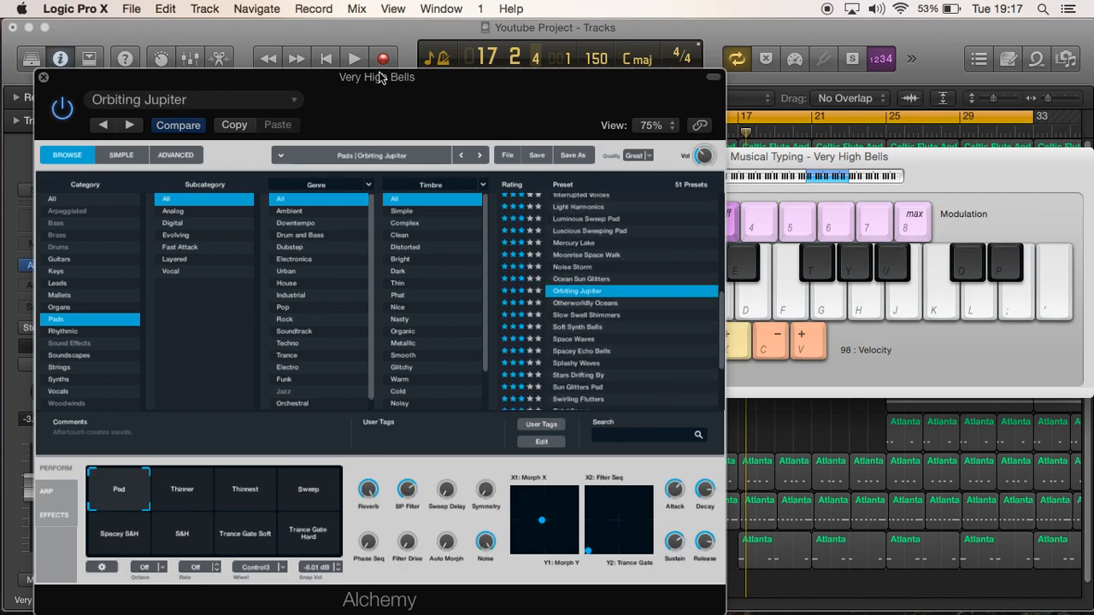
Clear the track solo and rehearse a few long pad notes over the arrangement played from bar 1.
left_click_drag(351, 77, 419, 208)
left_click(262, 123)
left_click(326, 58)
left_click(350, 58)
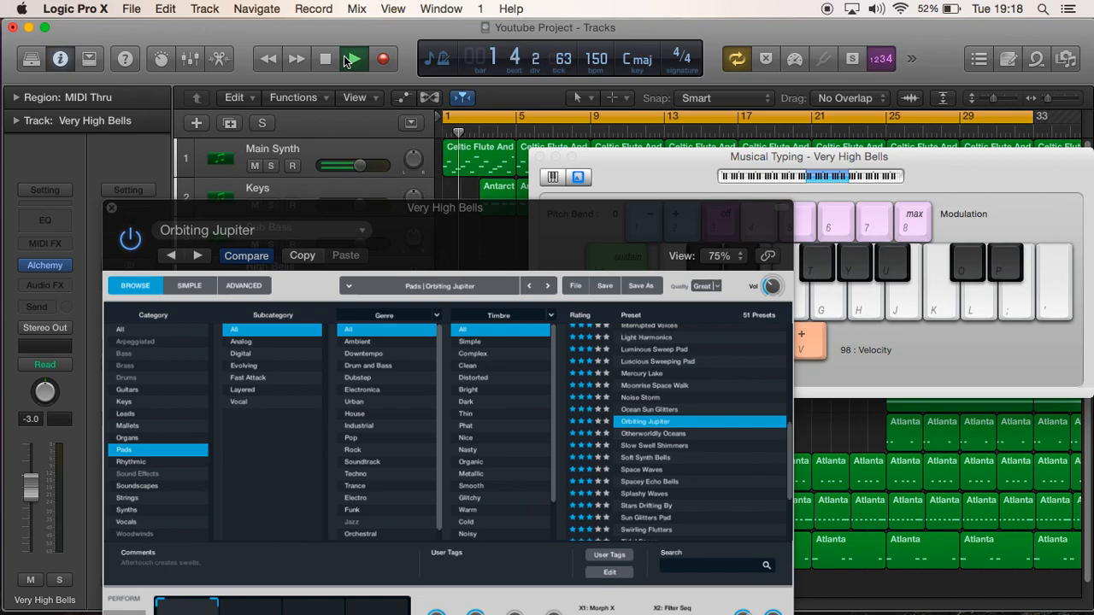
key("h")
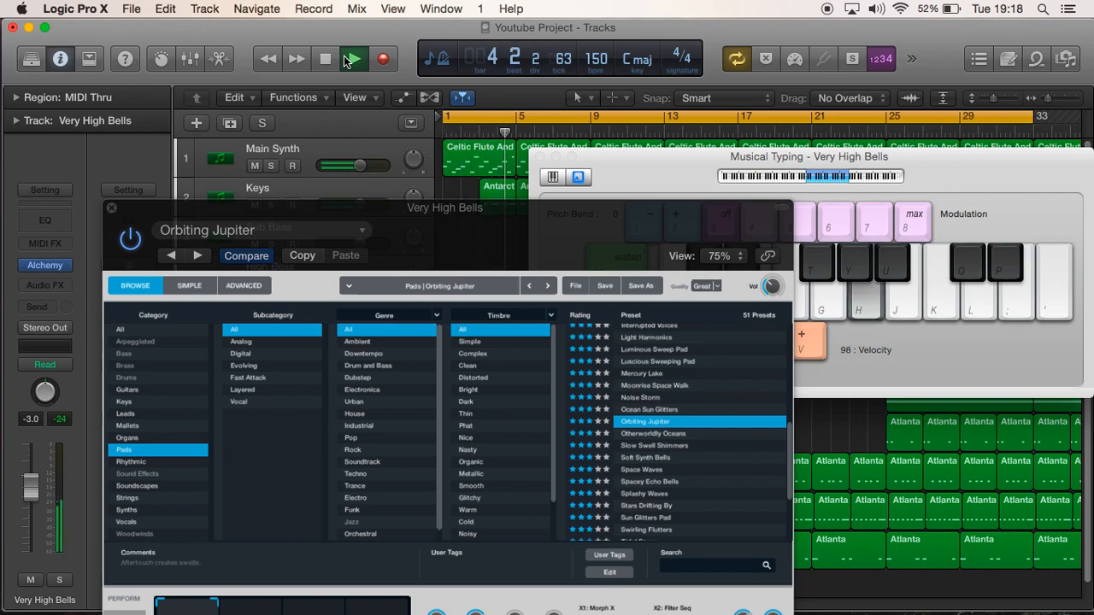
key("semicolon")
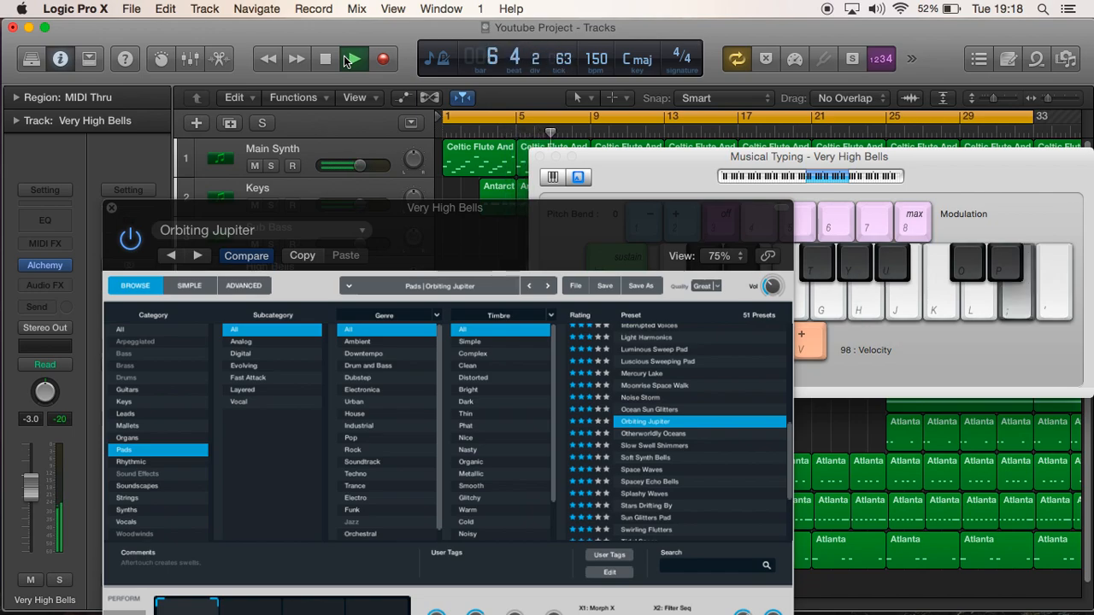
key("apostrophe")
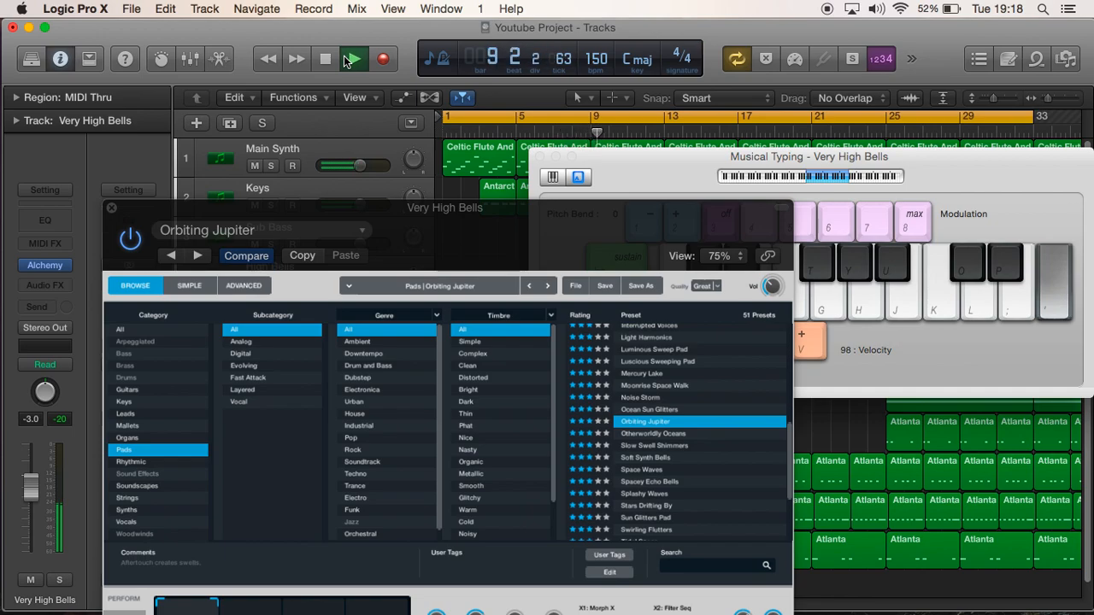
left_click(325, 59)
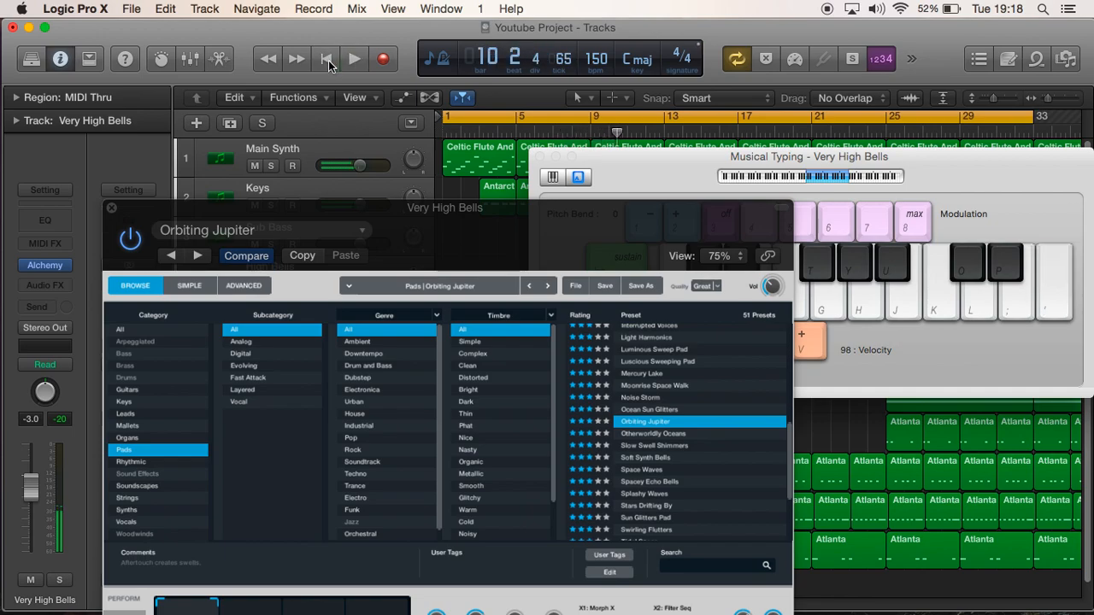
Record a sustained Orbiting Jupiter pad melody on the Very High Bells track from bar 1 to about bar 17, then close the keyboard and instrument windows.
left_click(325, 58)
left_click(387, 61)
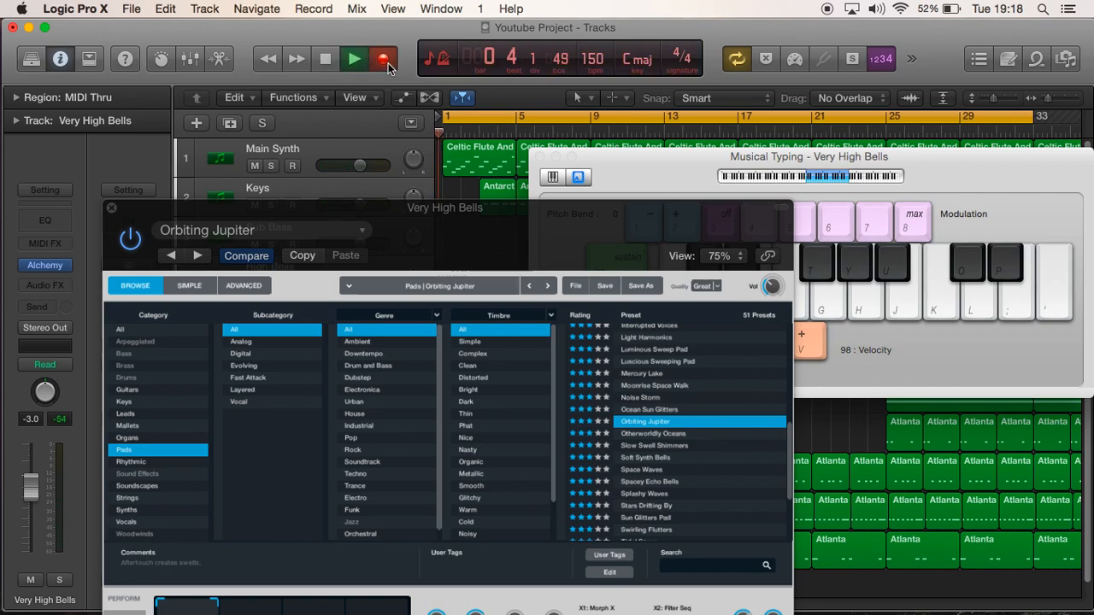
key("h")
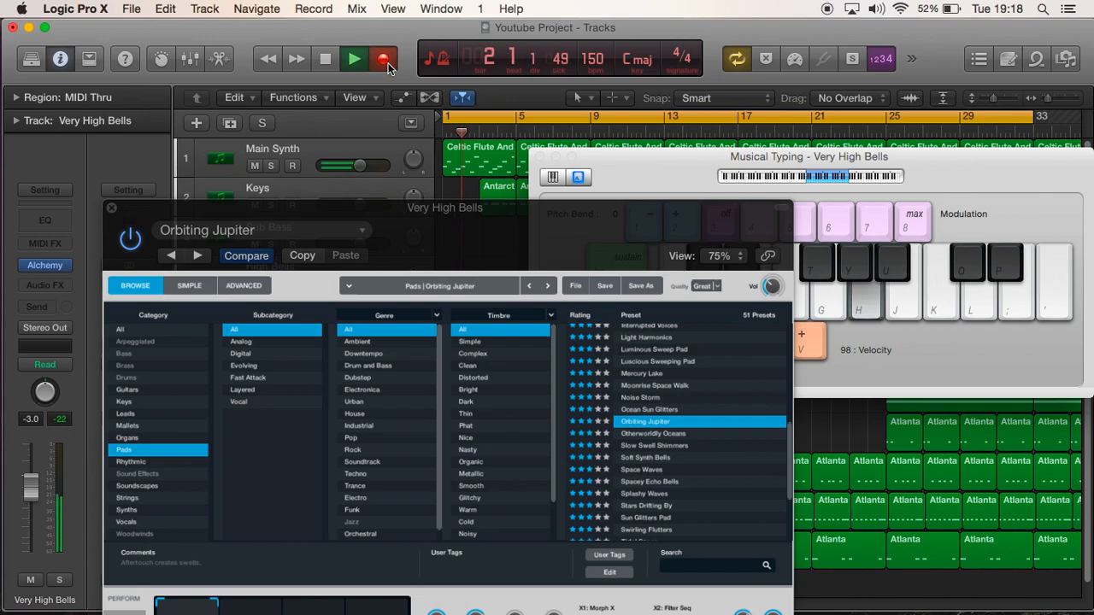
key("k")
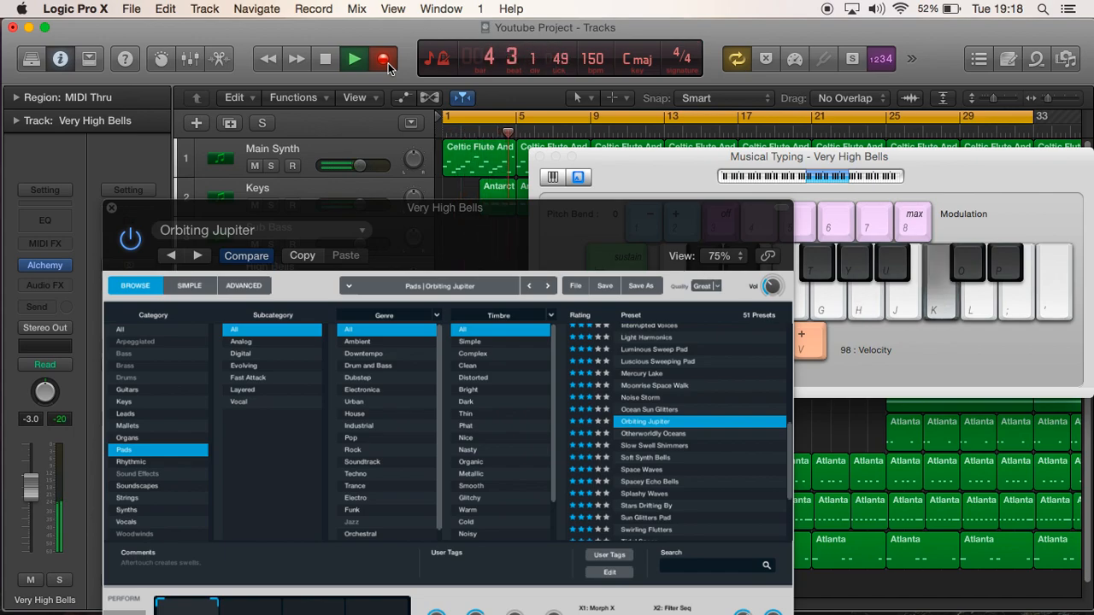
key("semicolon")
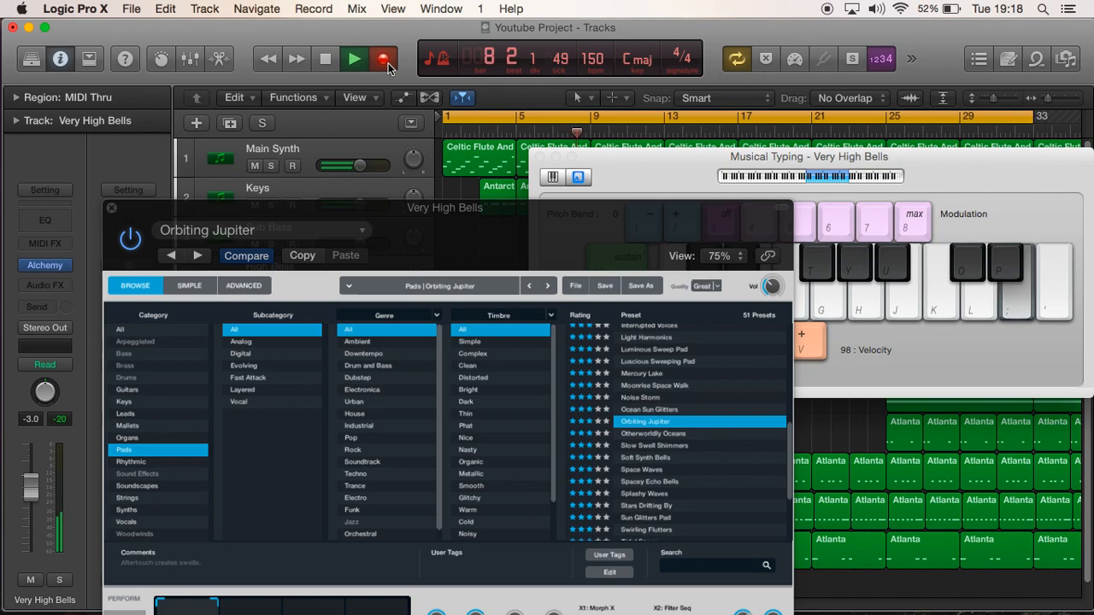
key("semicolon")
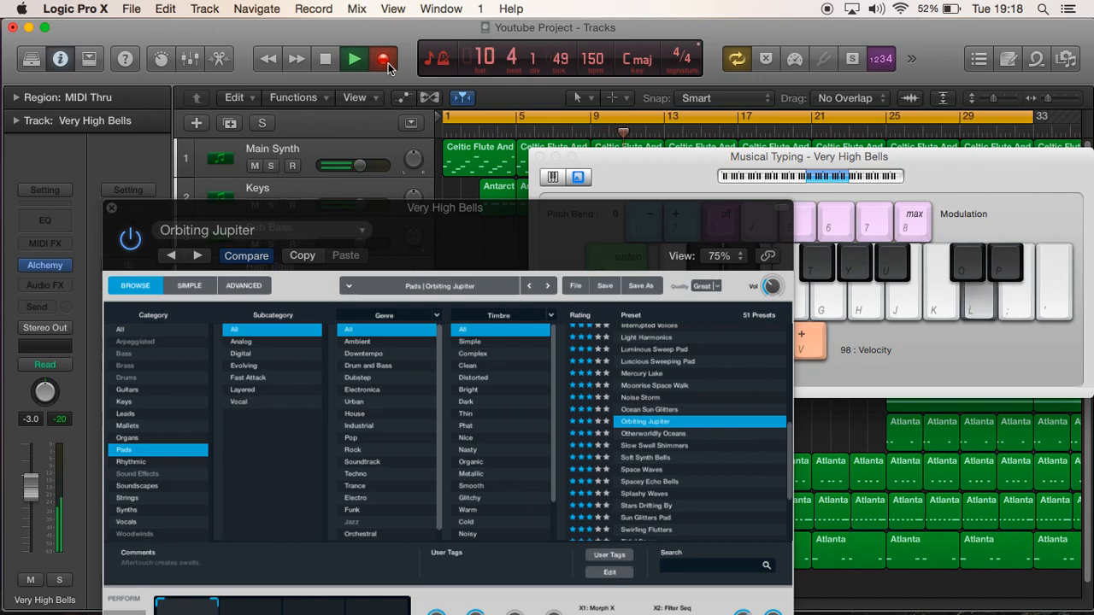
key("apostrophe")
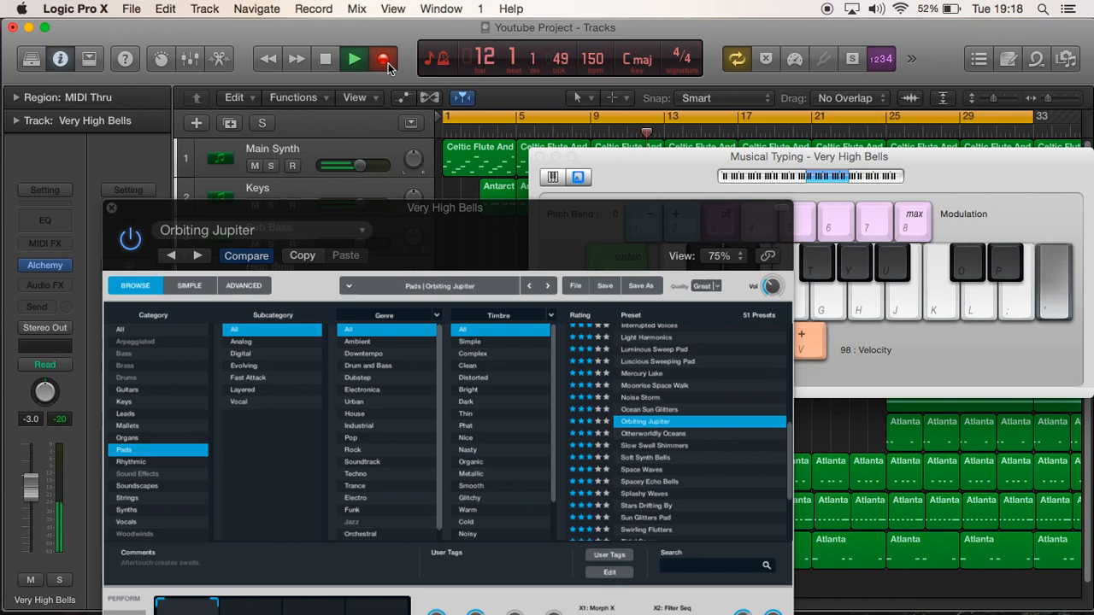
key("l")
key("semicolon")
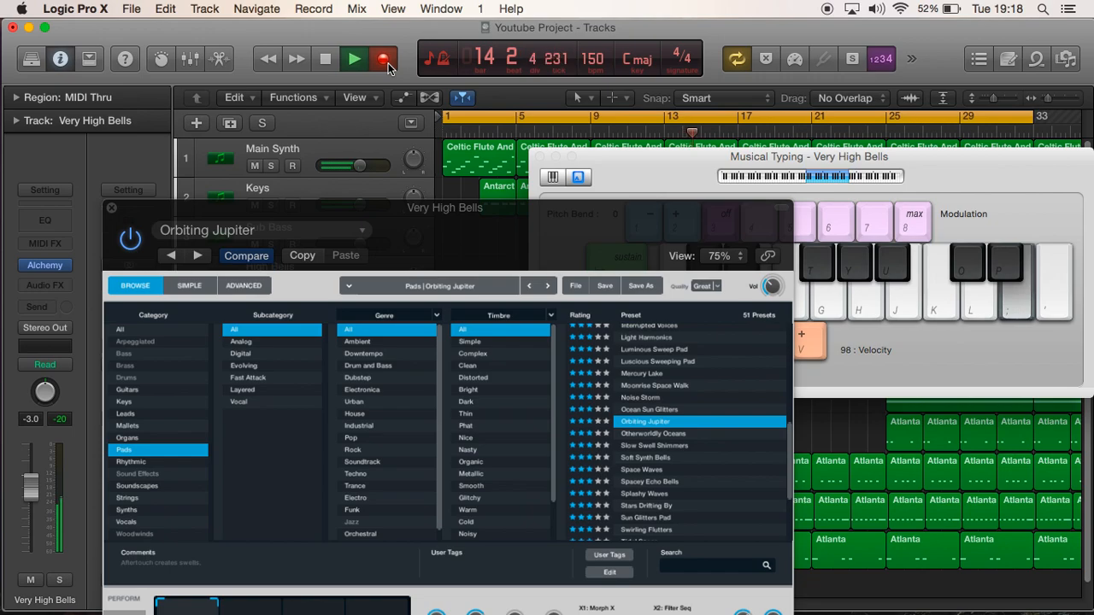
key("k")
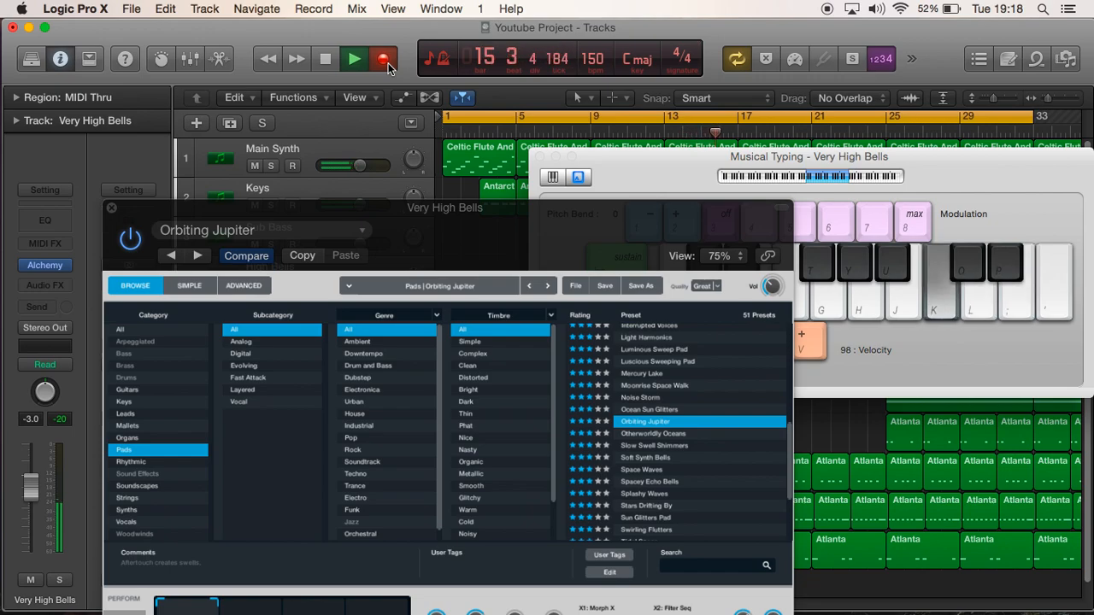
key("j")
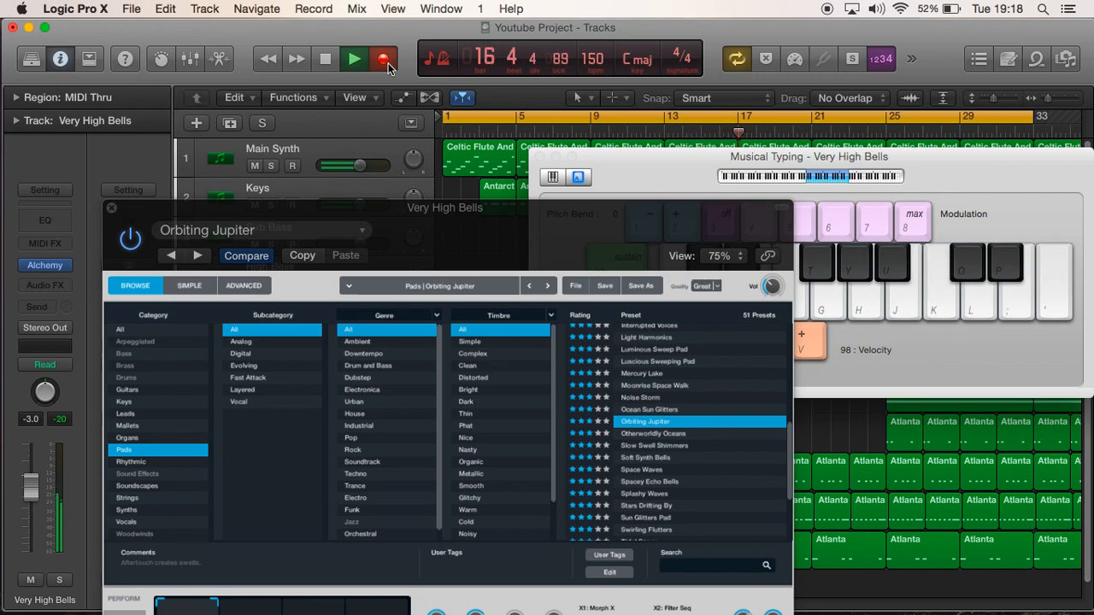
left_click(333, 64)
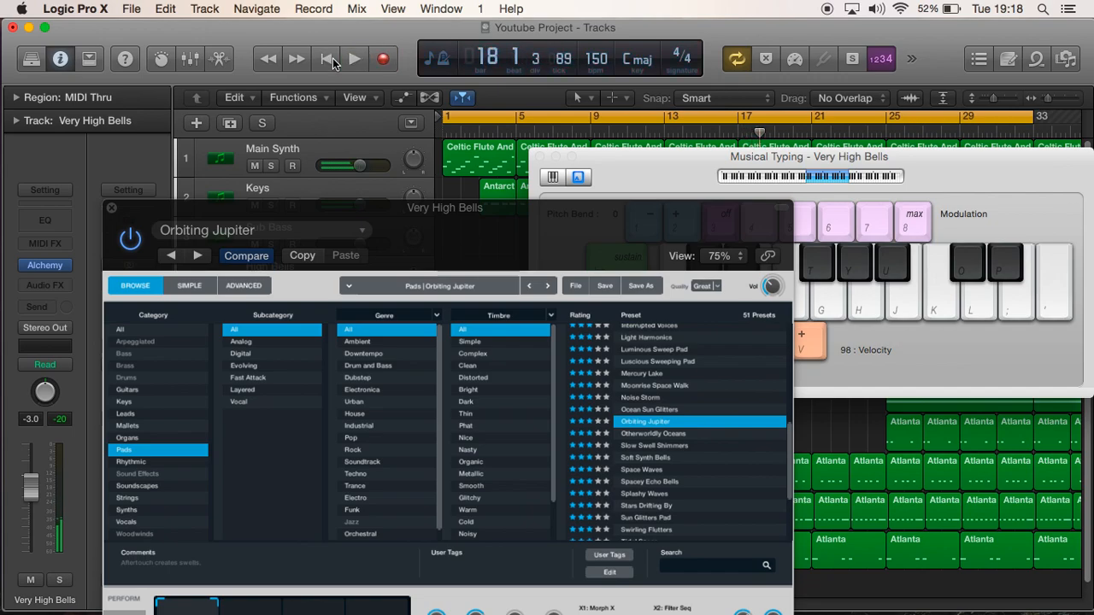
key("super+k")
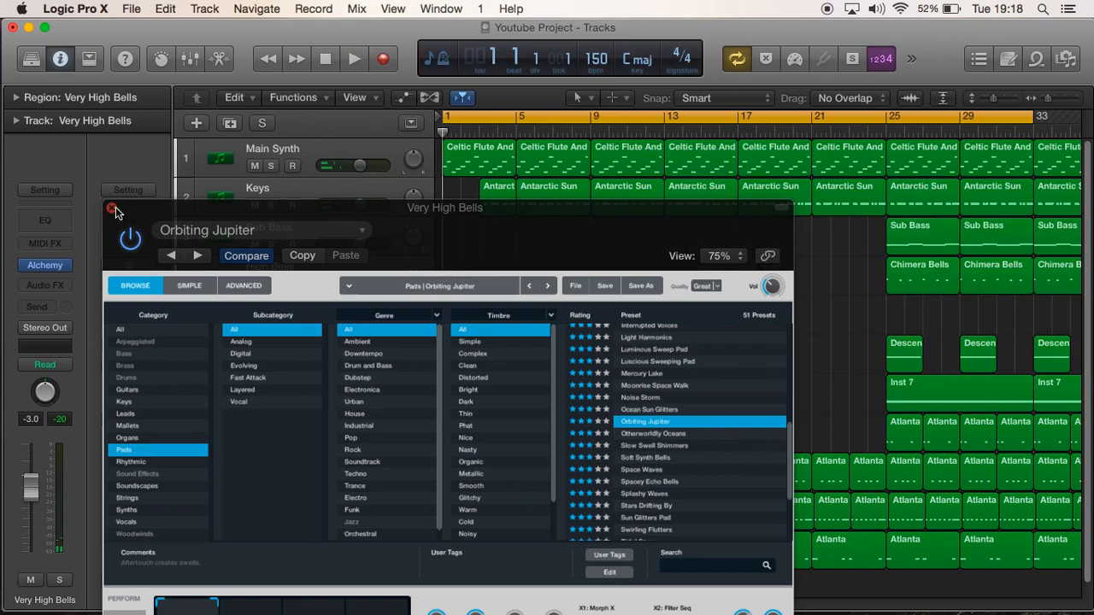
left_click(112, 209)
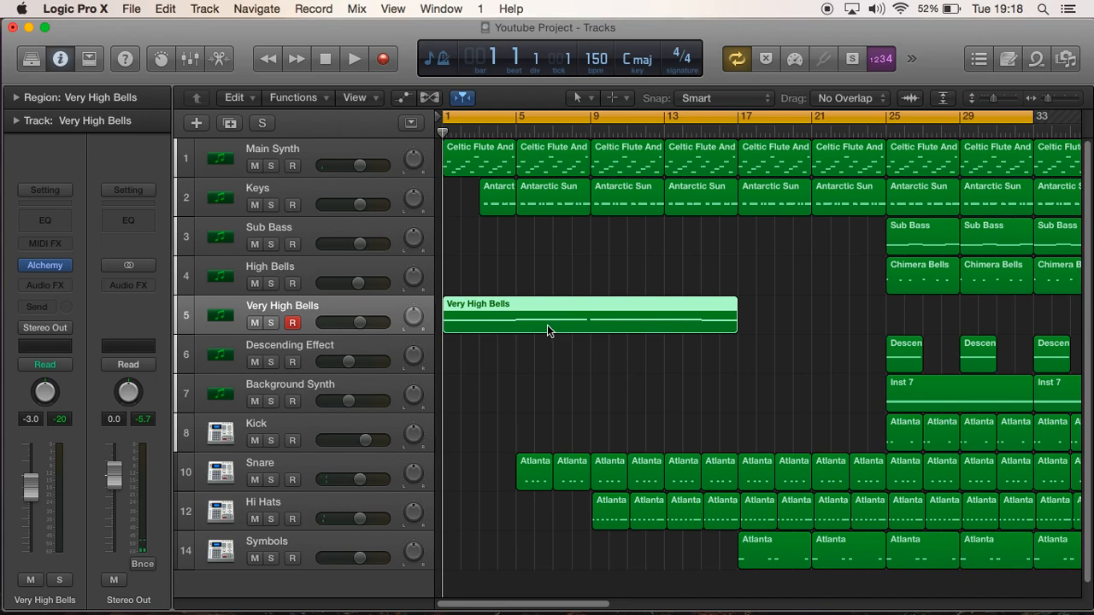
Inspect the recorded Very High Bells notes in the Piano Roll, selecting all of them, and return to the arrangement.
double_click(546, 323)
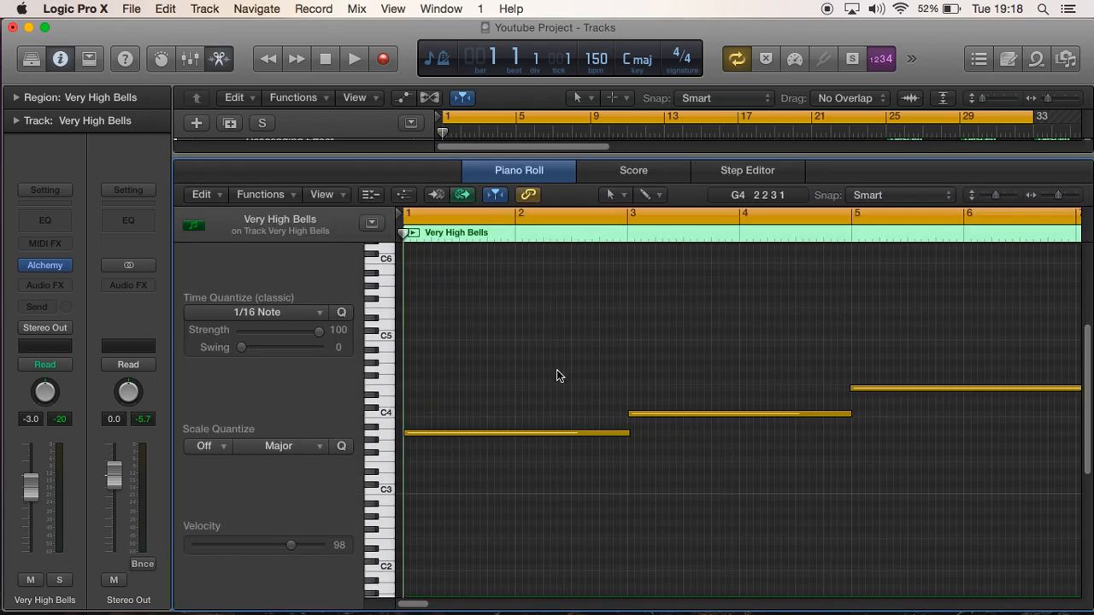
left_click(221, 60)
double_click(504, 310)
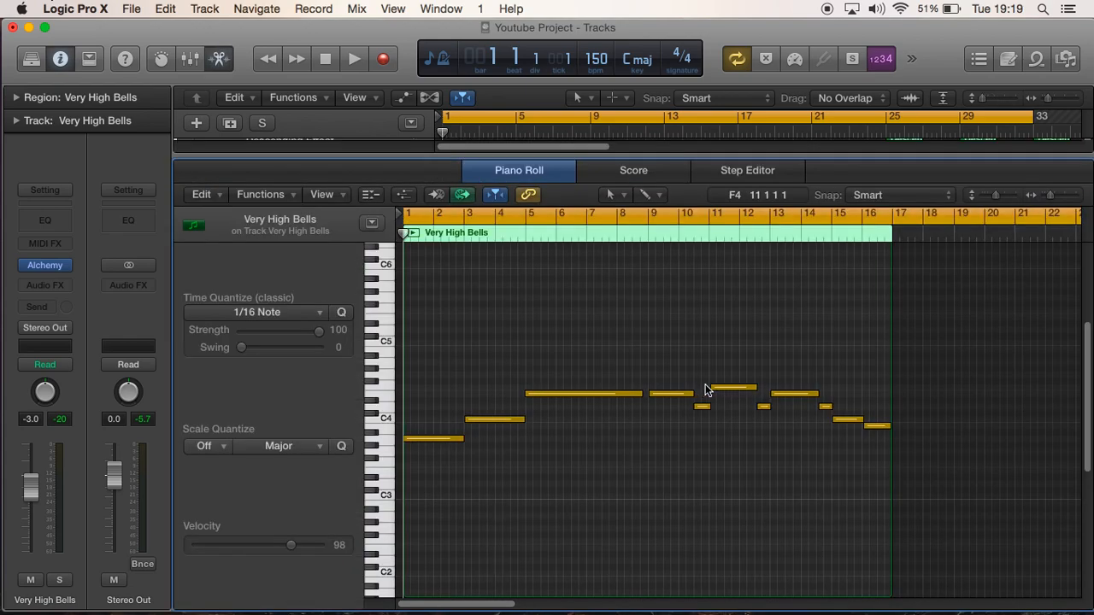
left_click_drag(758, 447, 438, 493)
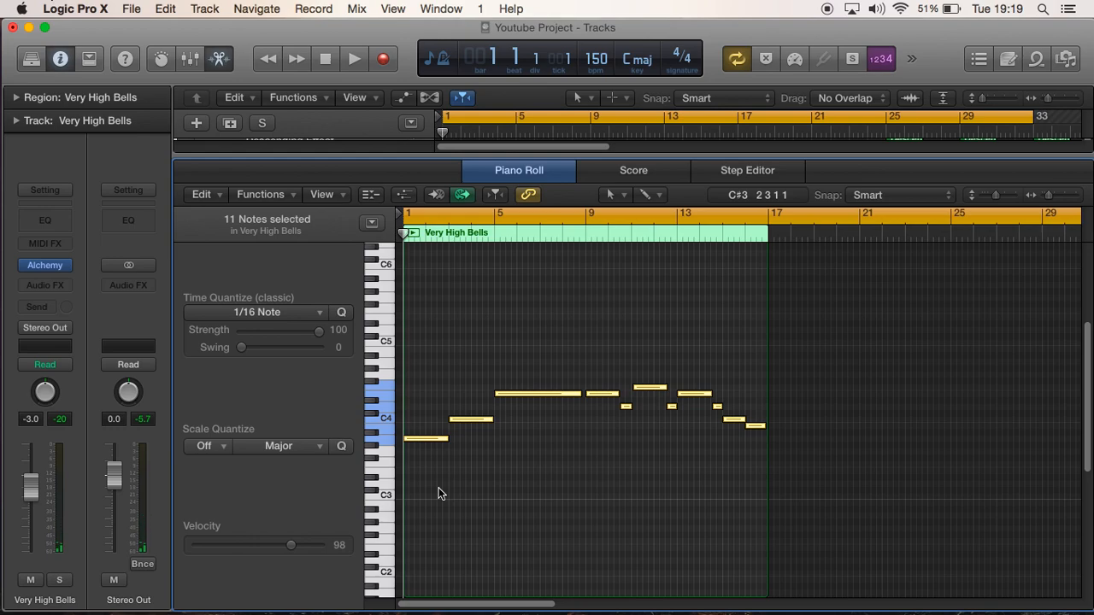
left_click(218, 60)
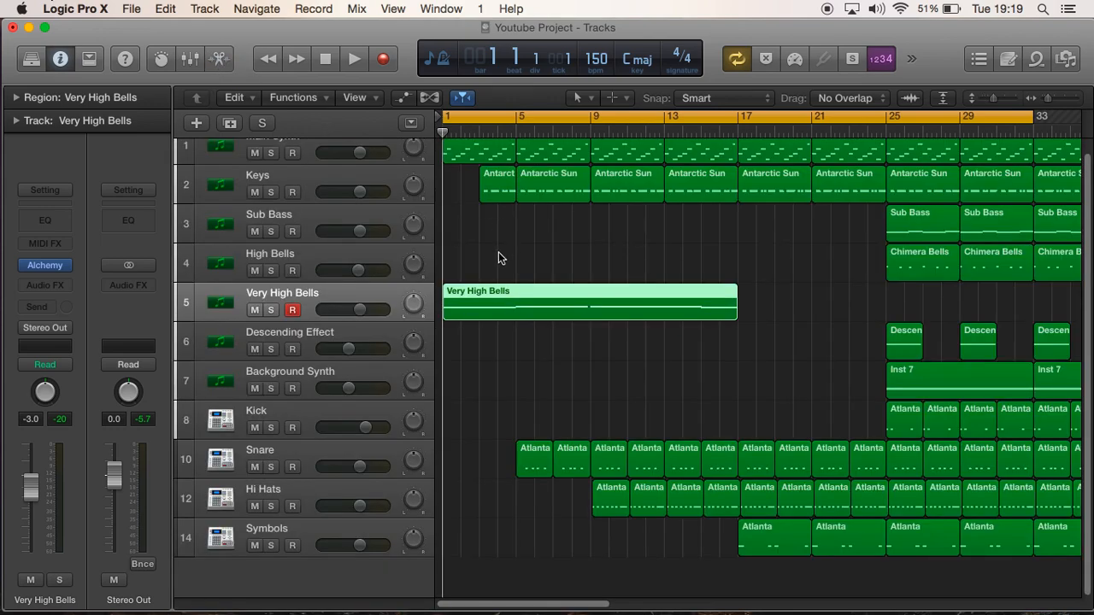
Move the Very High Bells region to start at bar 9 and play the arrangement from bar 1.
left_click_drag(475, 301, 621, 294)
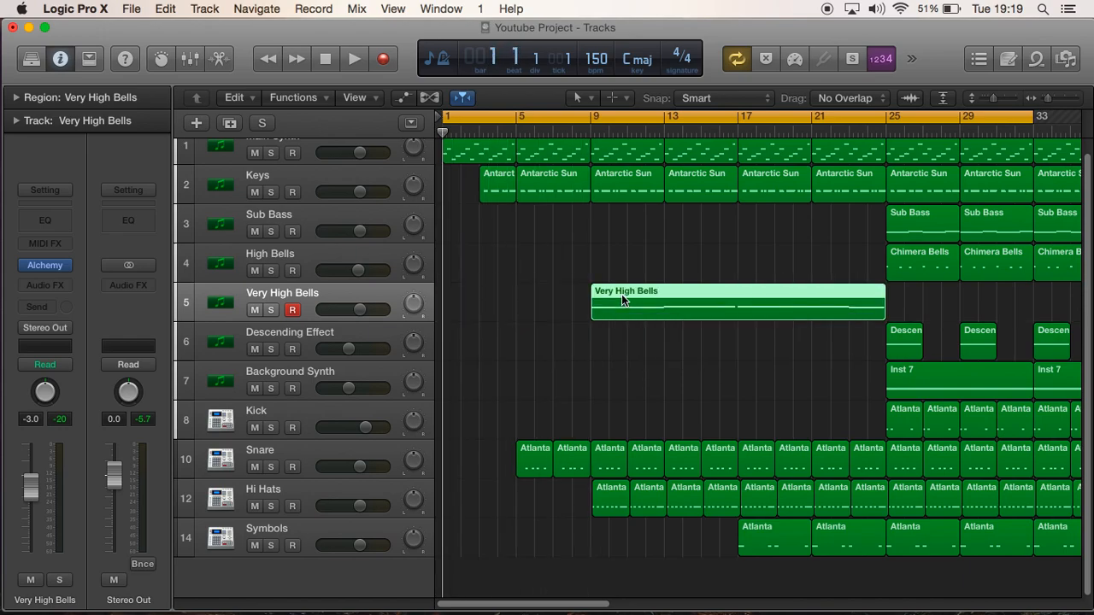
left_click(549, 246)
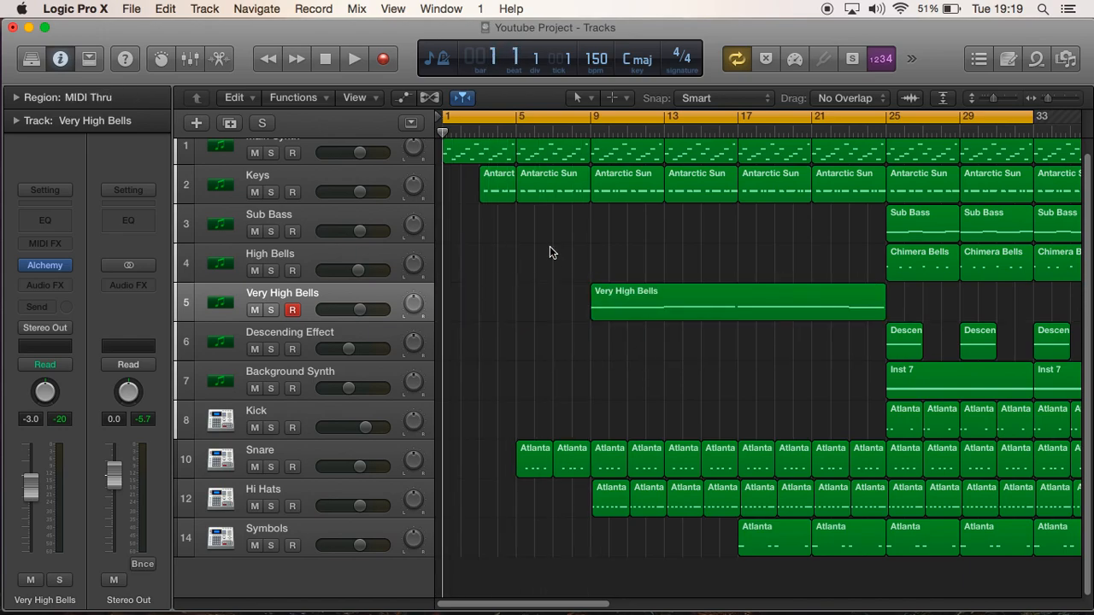
left_click(352, 60)
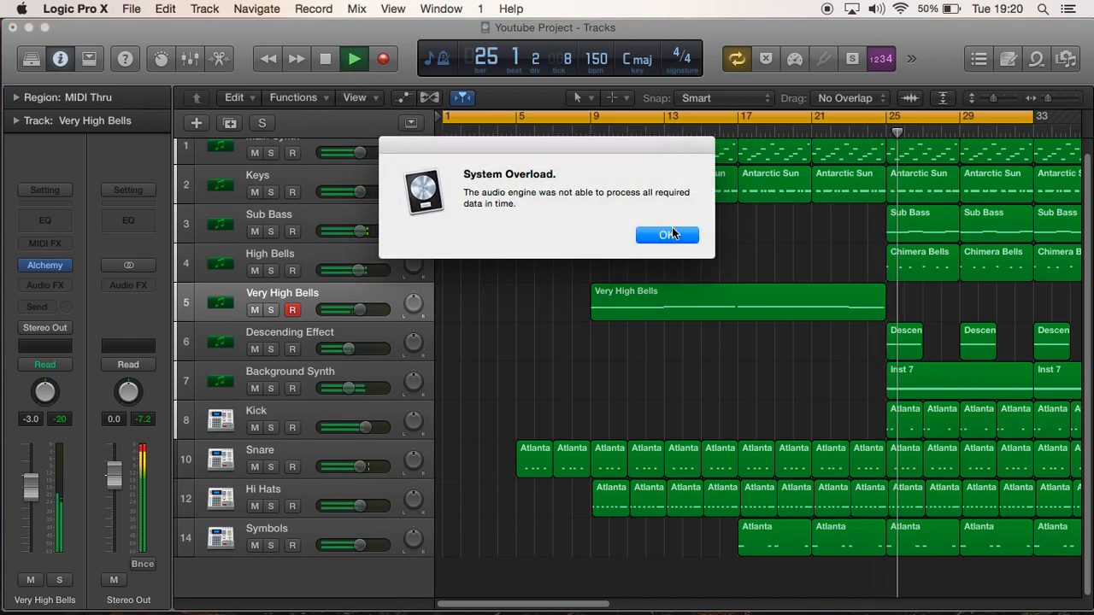
left_click(658, 234)
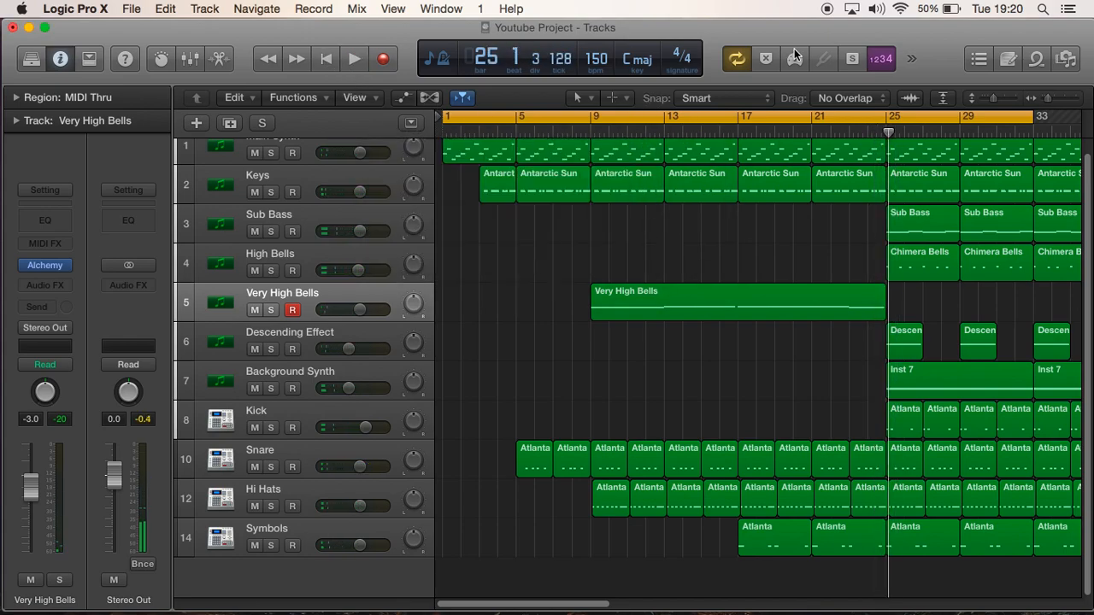
Turn off cycle mode and replay the transition into the main section from bar 23.
left_click(733, 64)
left_click(269, 59)
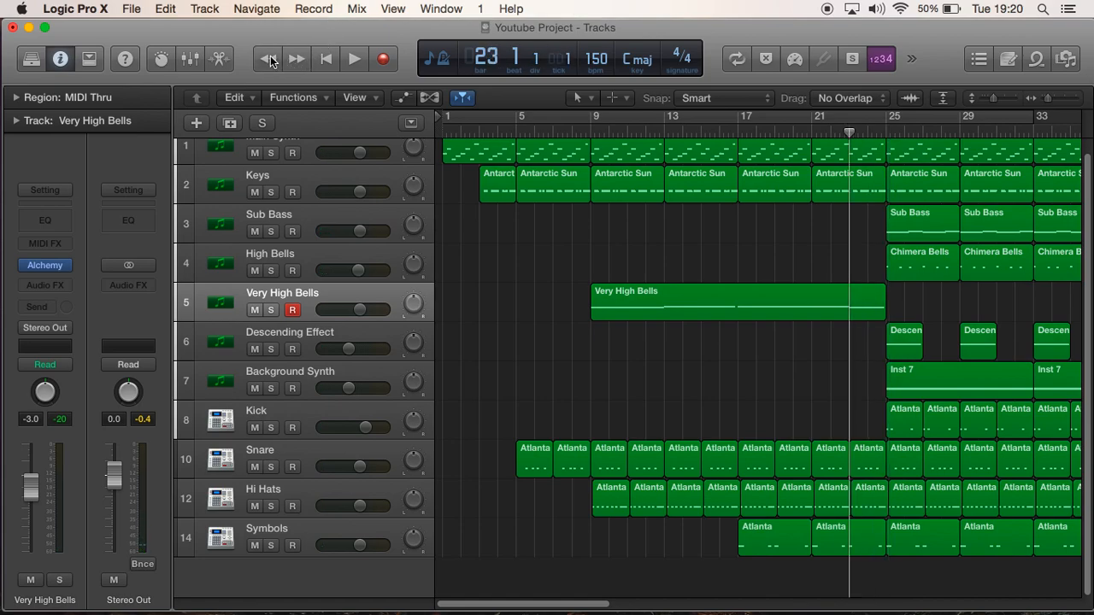
left_click(355, 59)
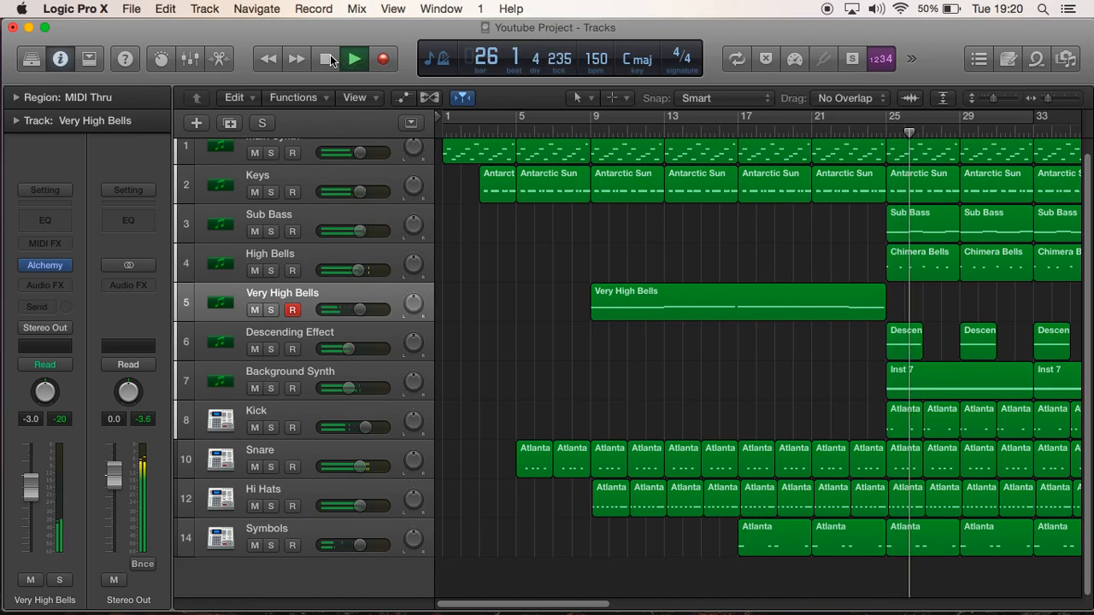
left_click(657, 236)
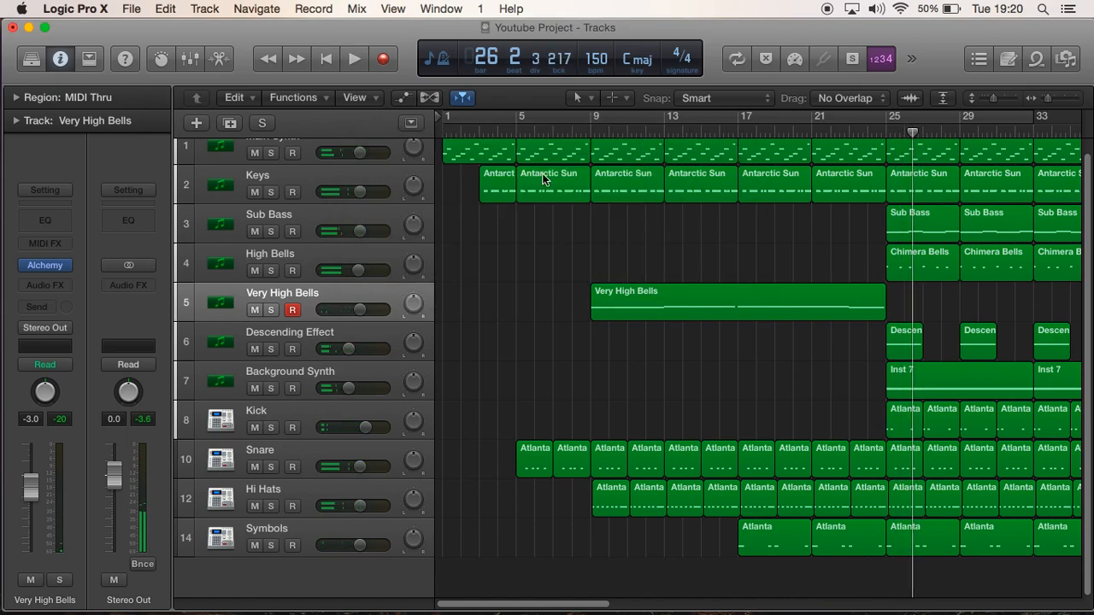
left_click(334, 59)
Solo the Very High Bells track and play its region from bar 9 with its notes open in the Piano Roll.
double_click(734, 294)
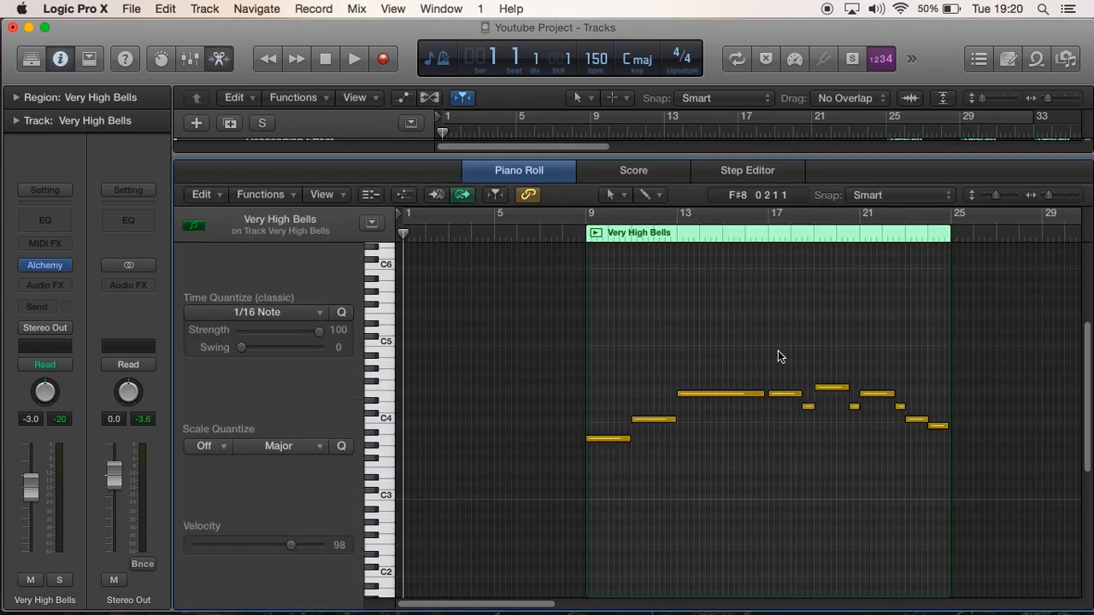
left_click(60, 581)
left_click_drag(416, 224, 588, 255)
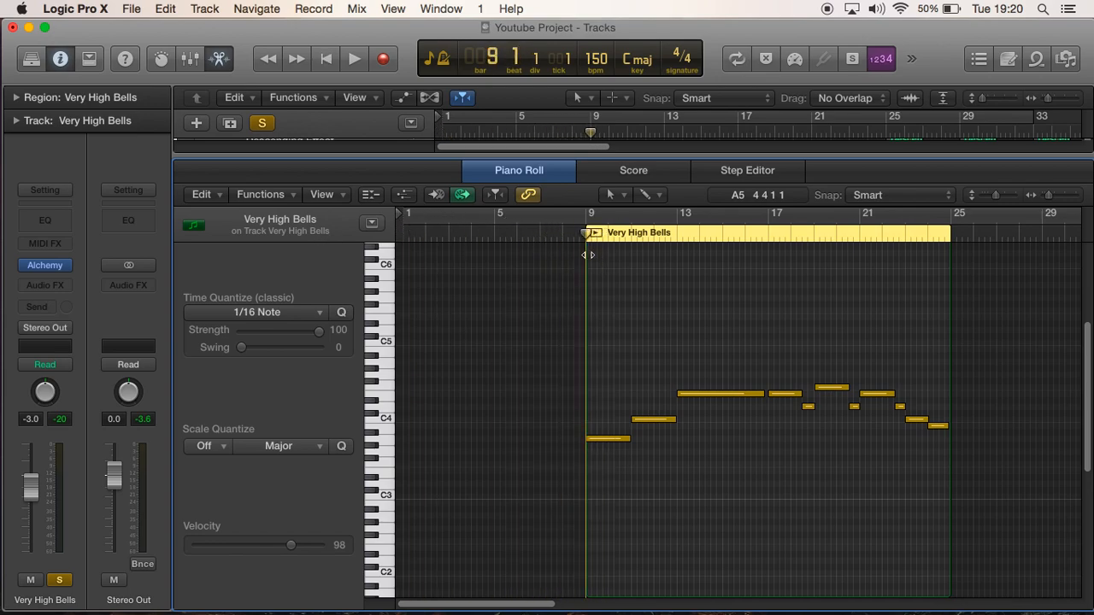
left_click(349, 57)
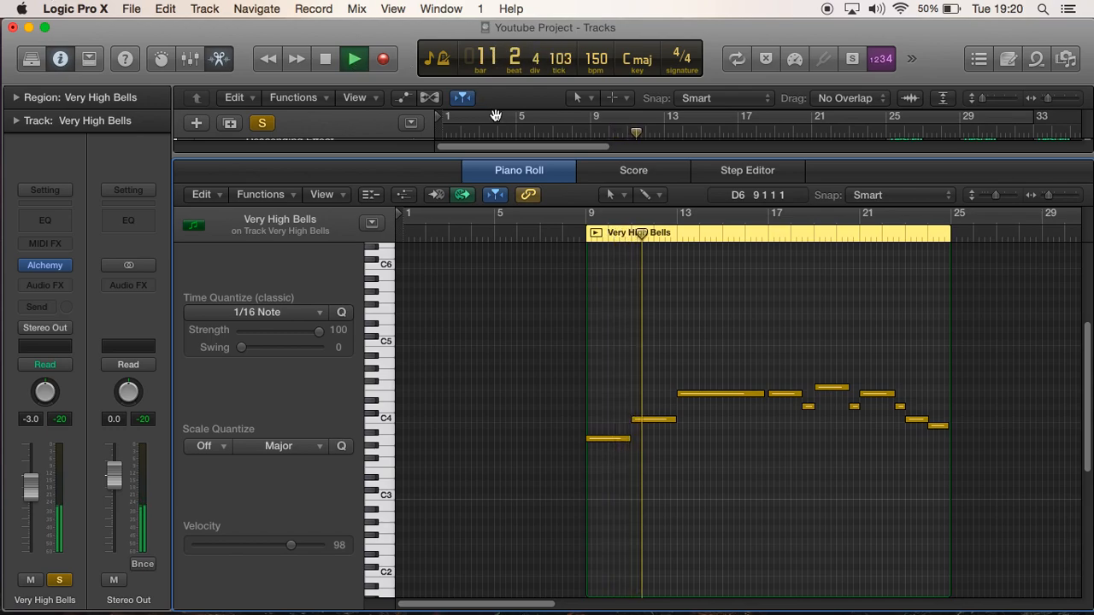
left_click(334, 59)
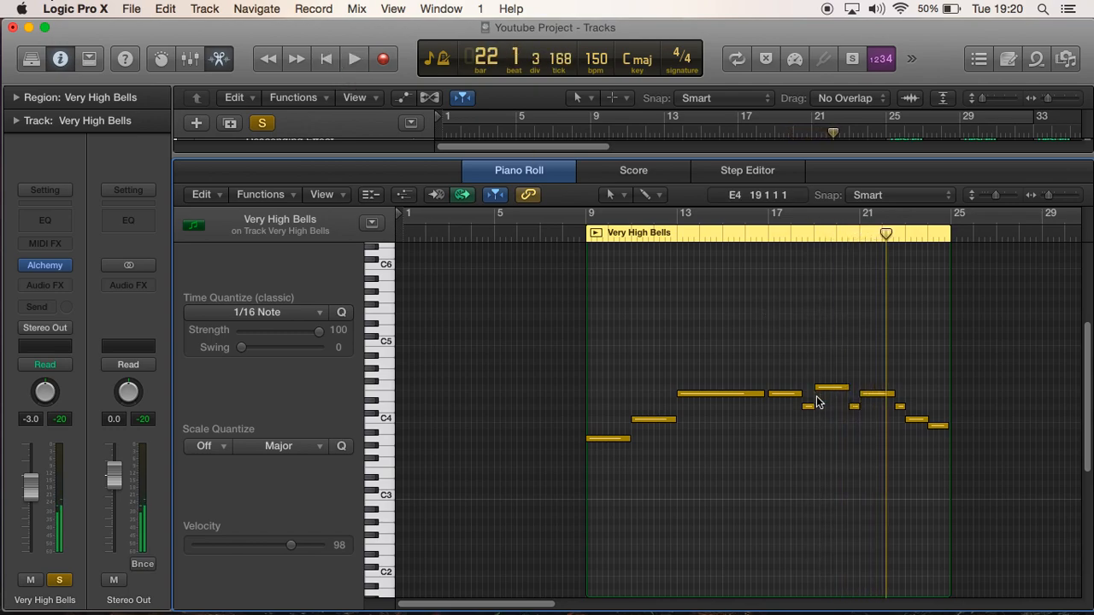
Raise the Very High Bells note at bar 11 to E4 and the long note at bar 13 to F4.
left_click_drag(659, 421, 659, 394)
left_click(607, 438)
left_click(645, 397)
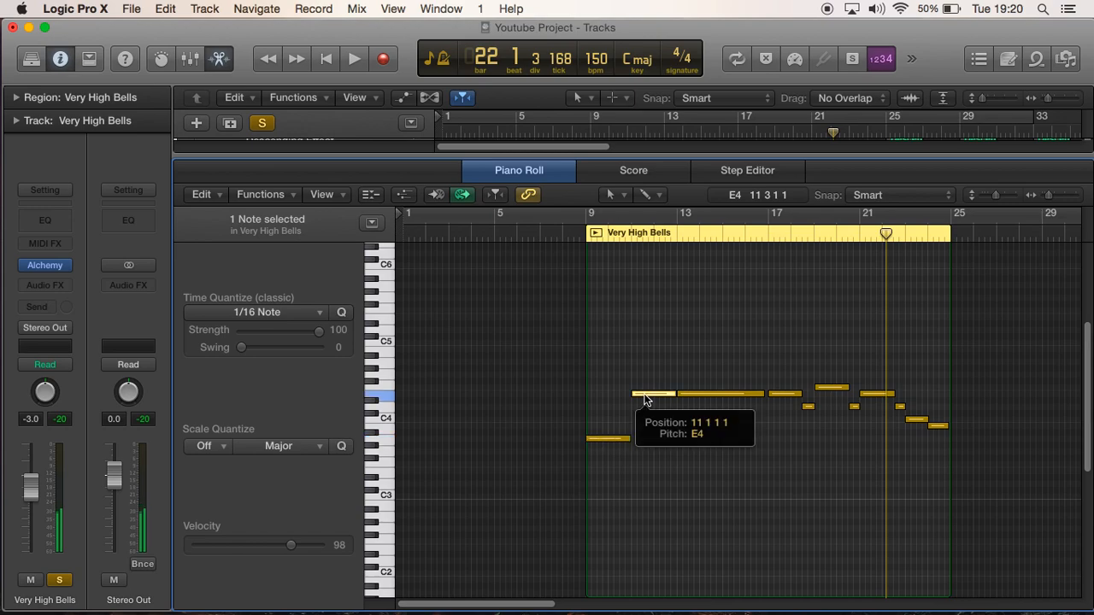
left_click(694, 397)
left_click_drag(695, 400, 693, 393)
Play back the soloed Very High Bells region to check the edited notes.
left_click_drag(270, 63, 270, 63)
left_click(352, 58)
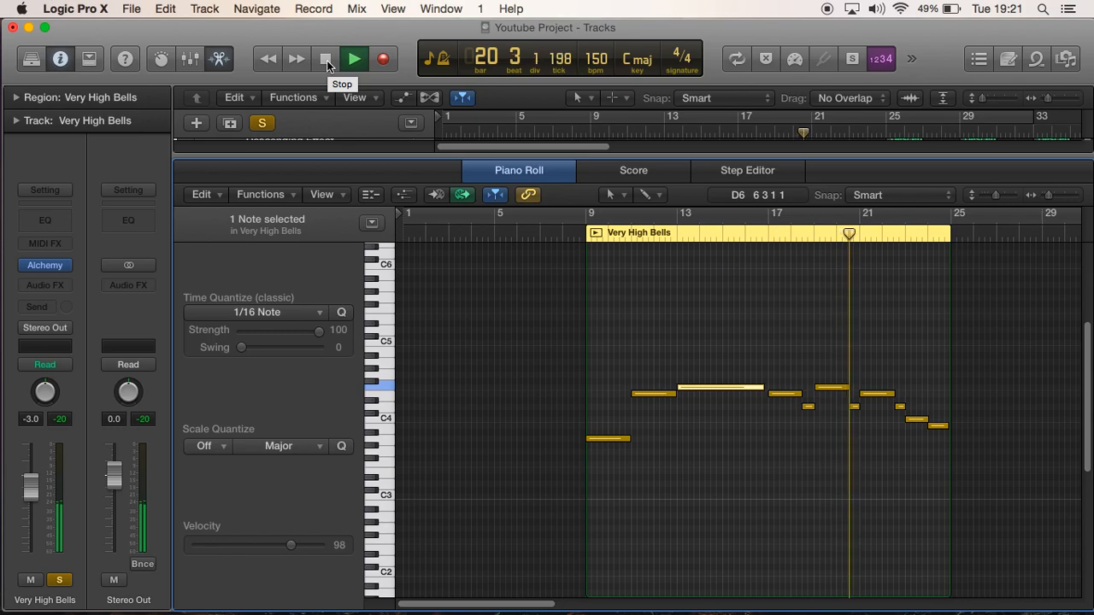
left_click(326, 60)
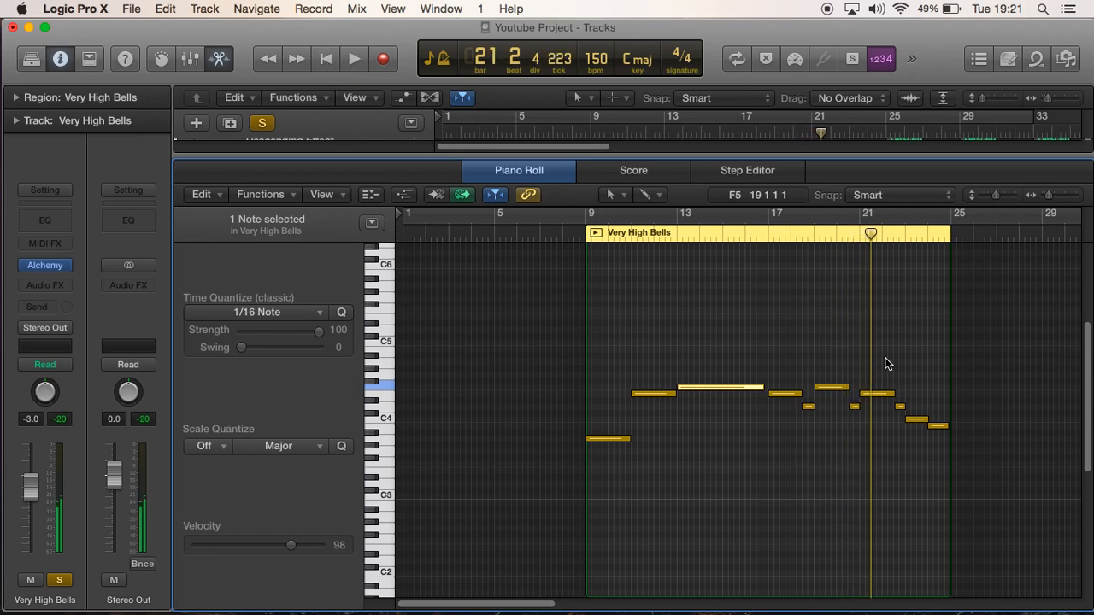
Lower the short note near the end of bar 20 to C4 and the bar 21 note to A3, and audition the closing notes.
left_click(853, 405)
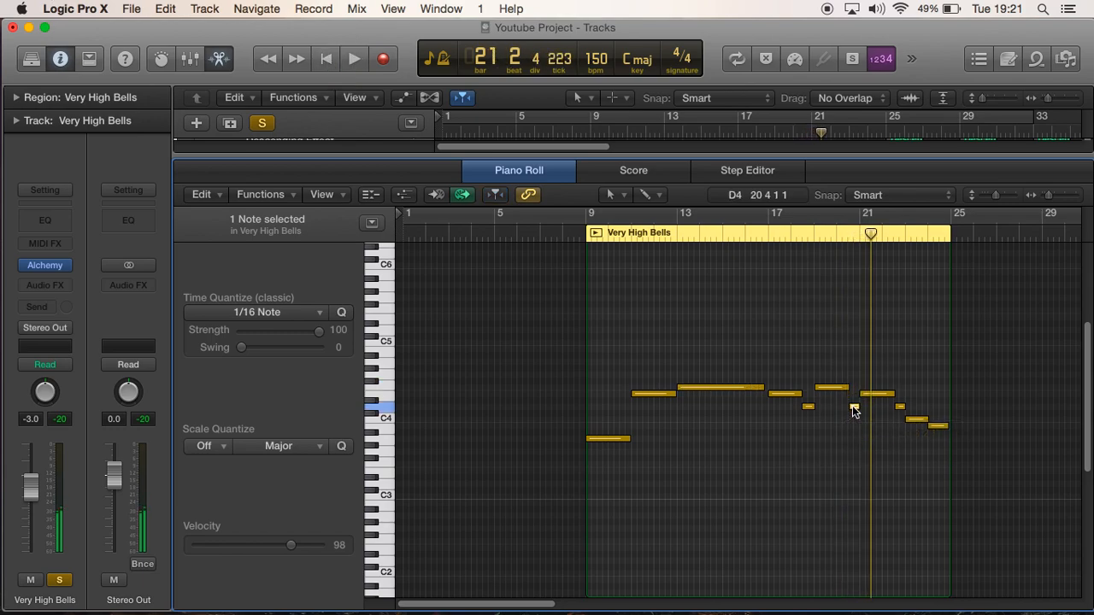
left_click_drag(853, 409, 863, 430)
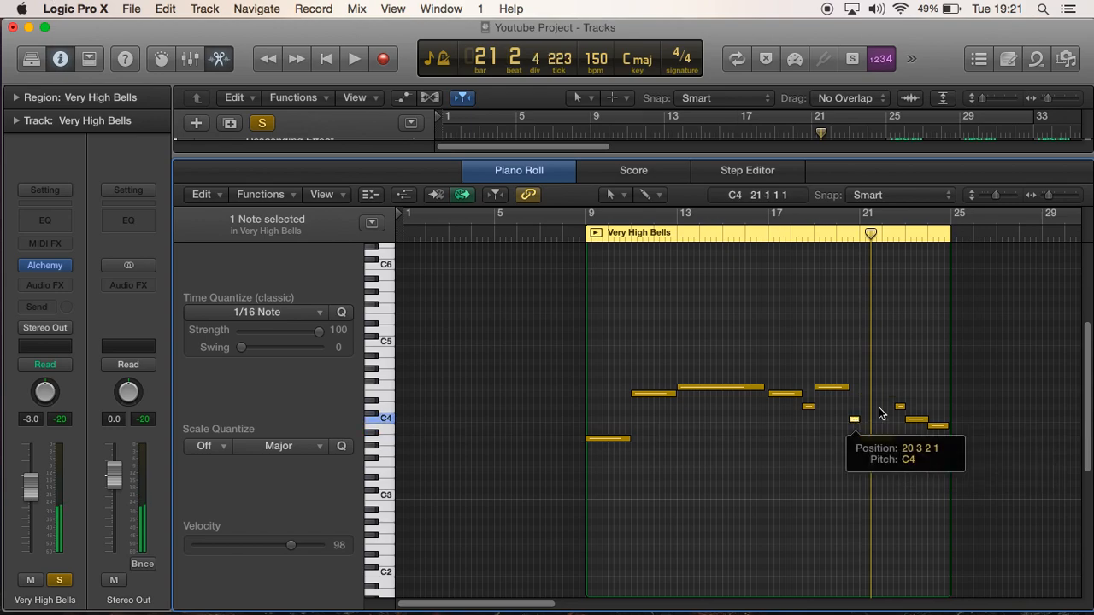
left_click(882, 414)
left_click(875, 440)
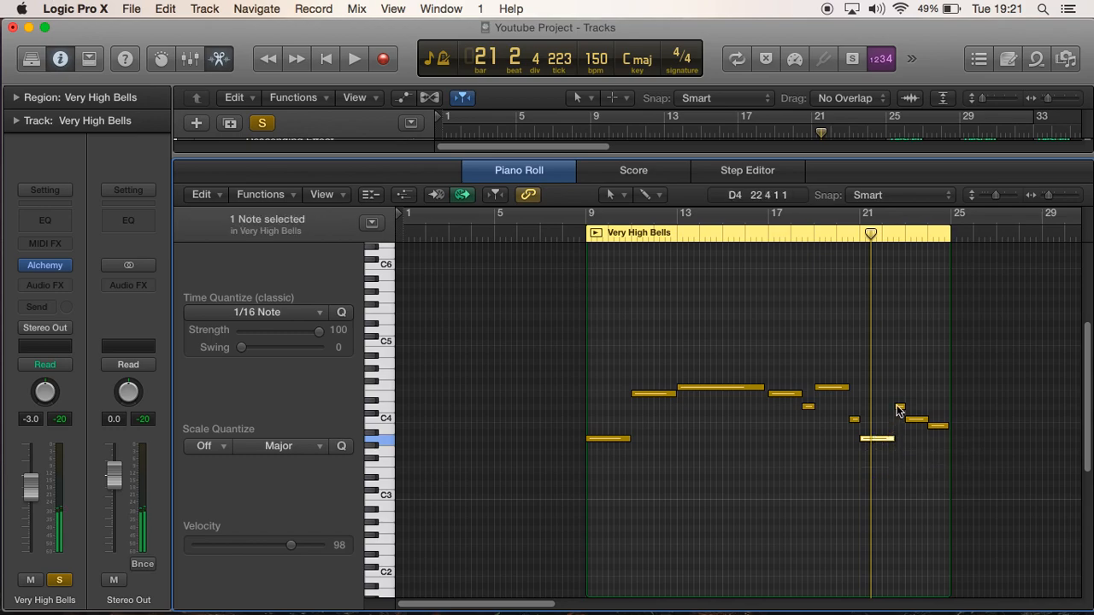
left_click(909, 417)
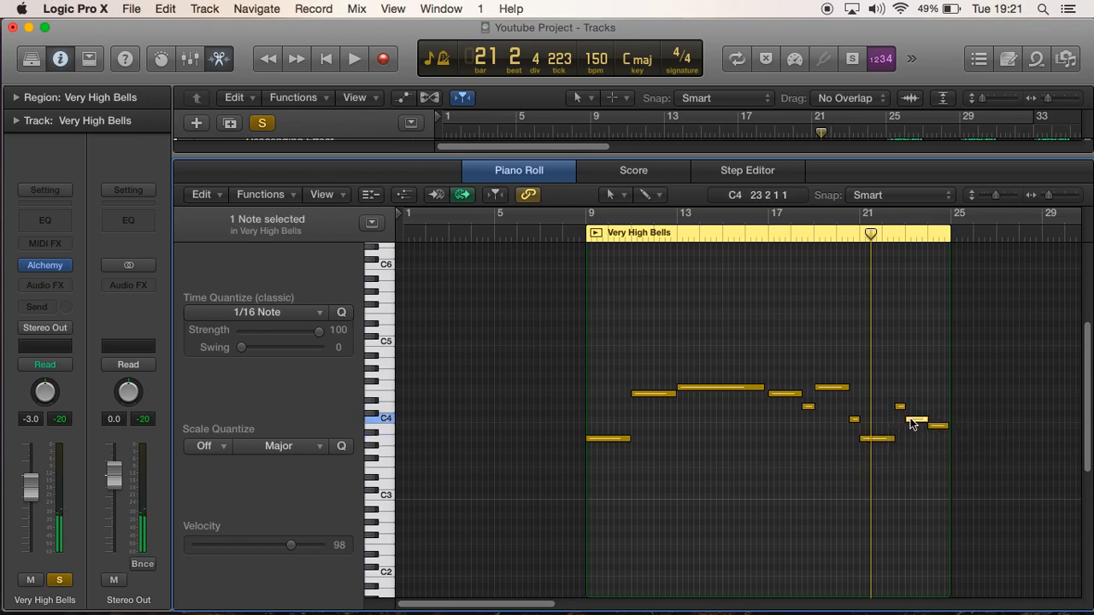
left_click(931, 425)
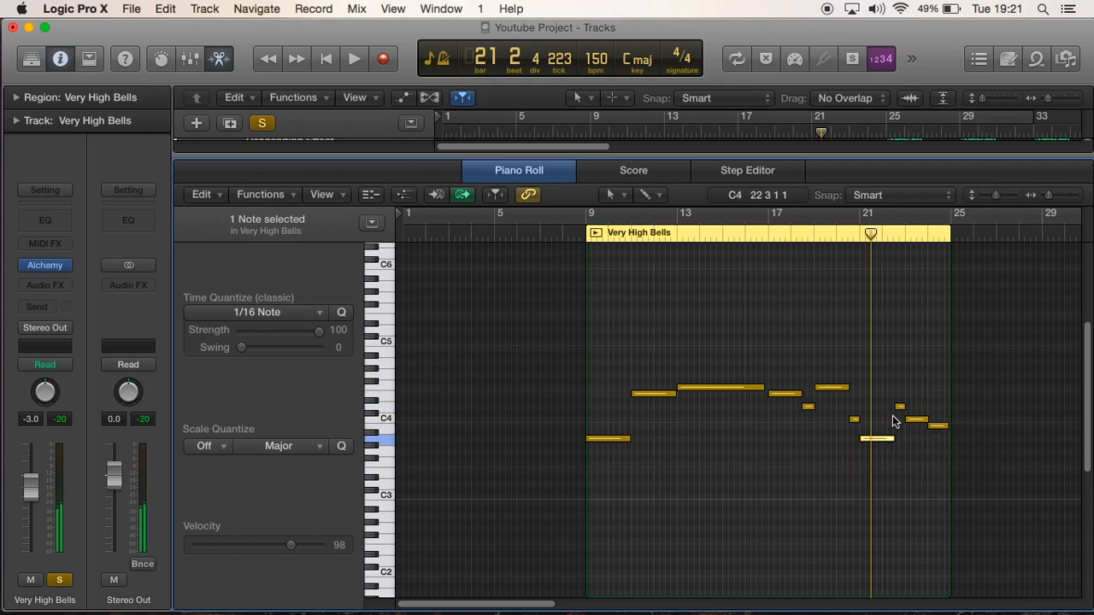
Lower the last three Very High Bells notes to C4, A#3 and A3, and audition the ending.
left_click_drag(899, 408, 932, 439)
left_click(933, 426)
left_click_drag(279, 60, 278, 60)
left_click(267, 66)
left_click(355, 61)
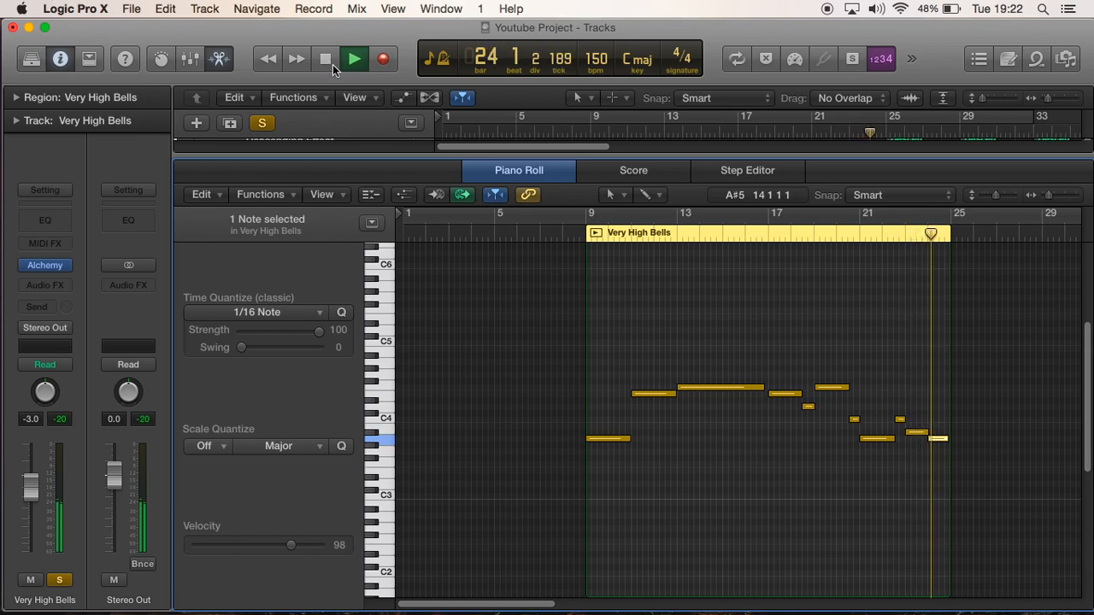
left_click(332, 64)
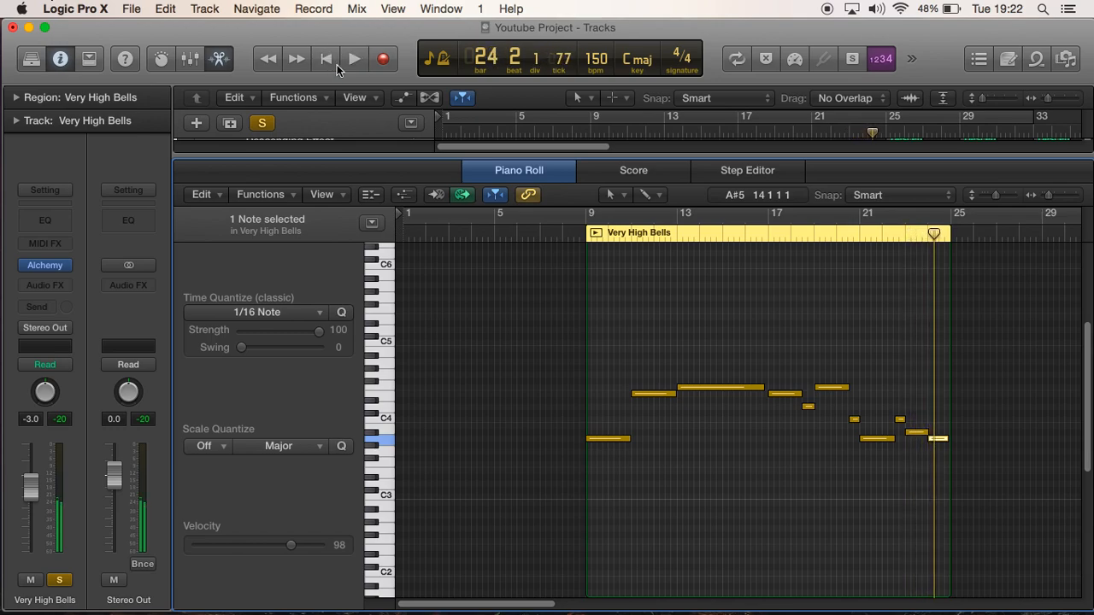
Rework the last three notes to E3, A3 and C4 in that order, and audition them from bar 21.
left_click(899, 420)
left_click(870, 440)
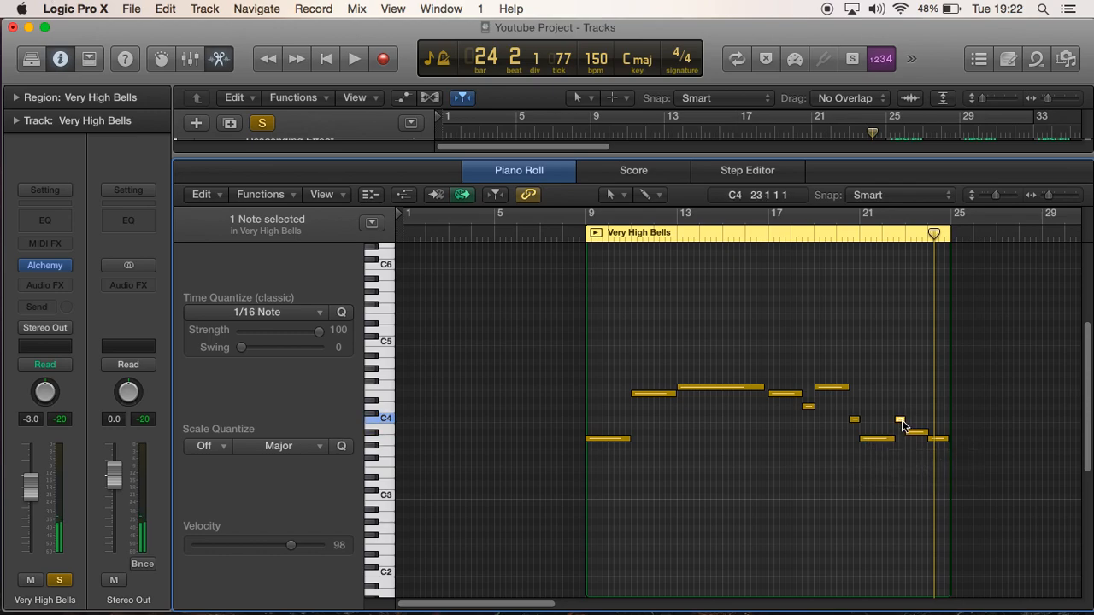
left_click(902, 424)
left_click_drag(900, 422, 899, 471)
left_click_drag(916, 432, 941, 424)
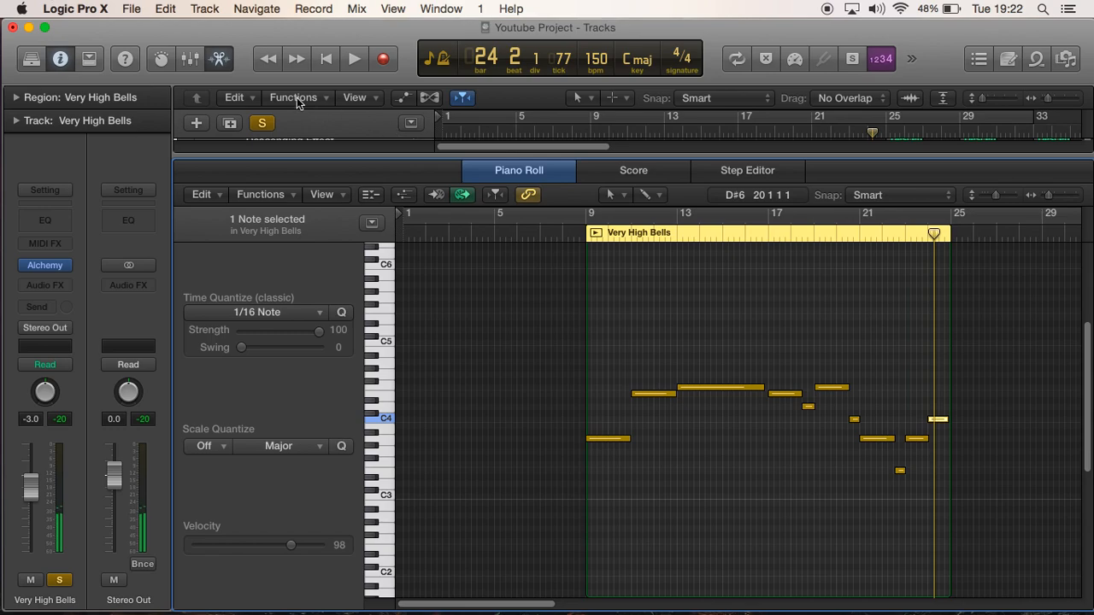
left_click(859, 236)
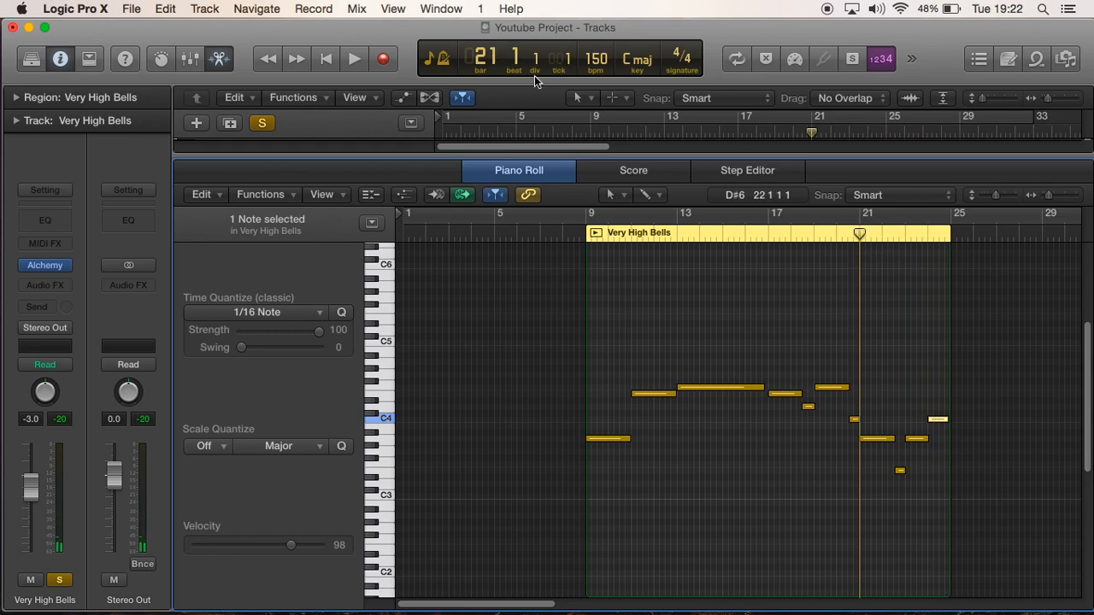
left_click(353, 57)
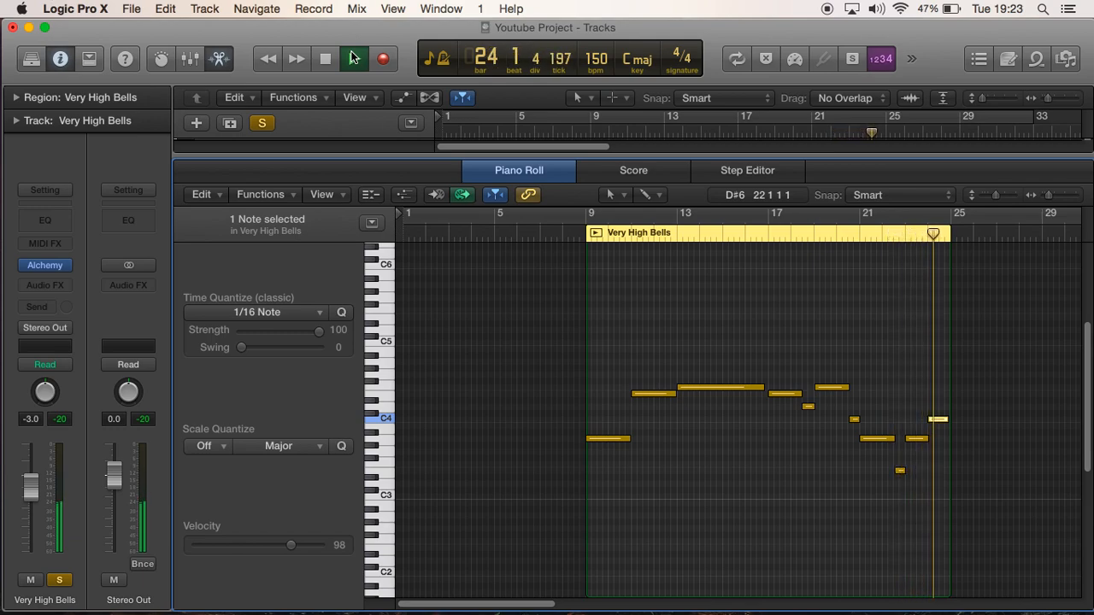
left_click(325, 59)
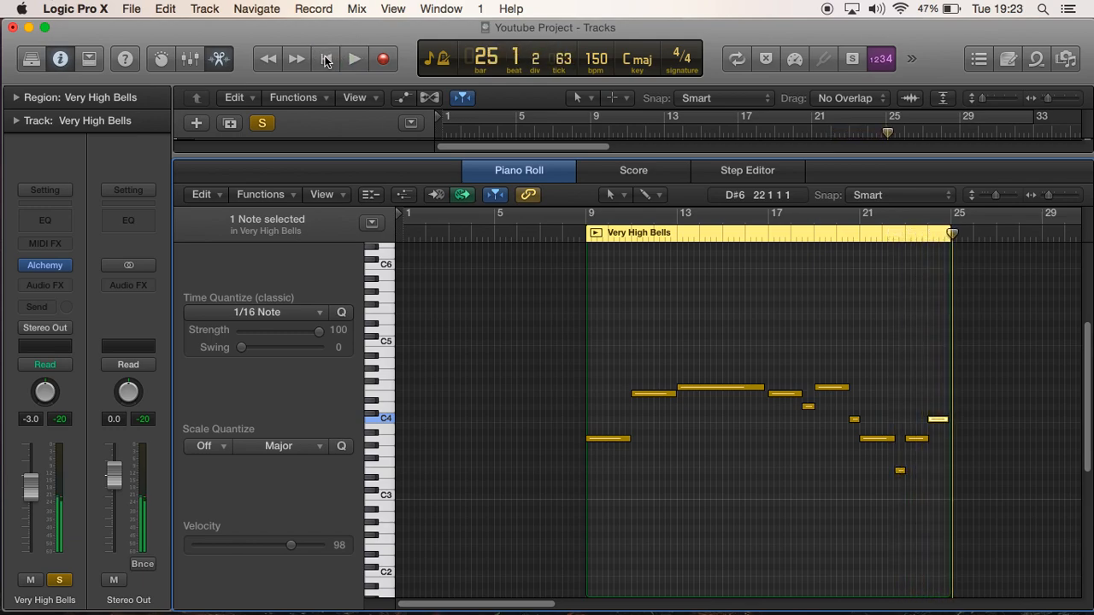
Unsolo the Very High Bells track, close the Piano Roll and play the full arrangement from bar 9.
left_click(226, 58)
left_click(263, 123)
left_click(589, 135)
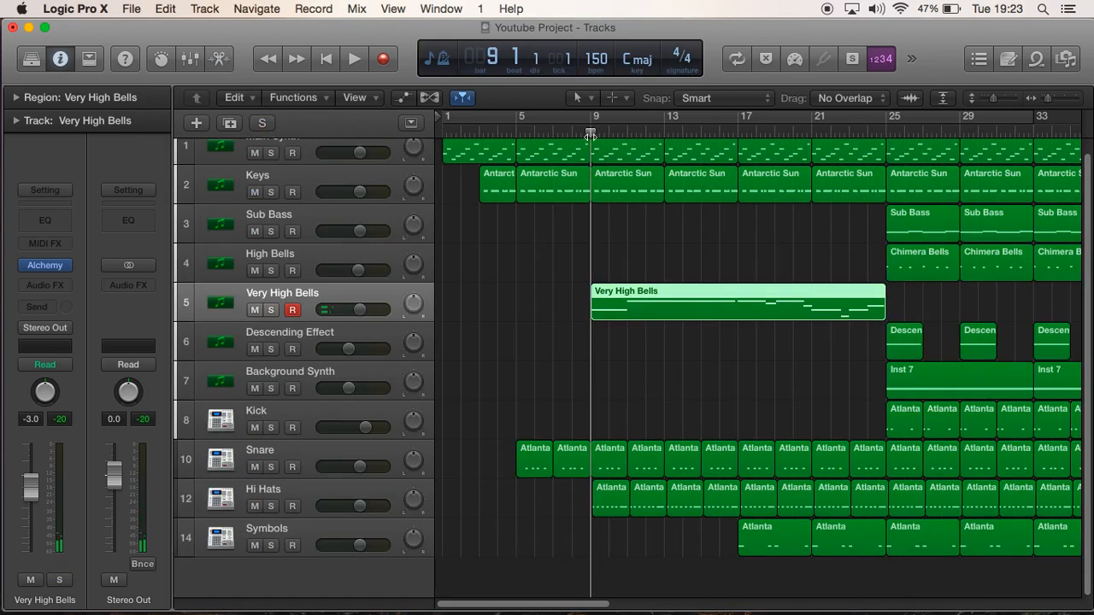
left_click(357, 60)
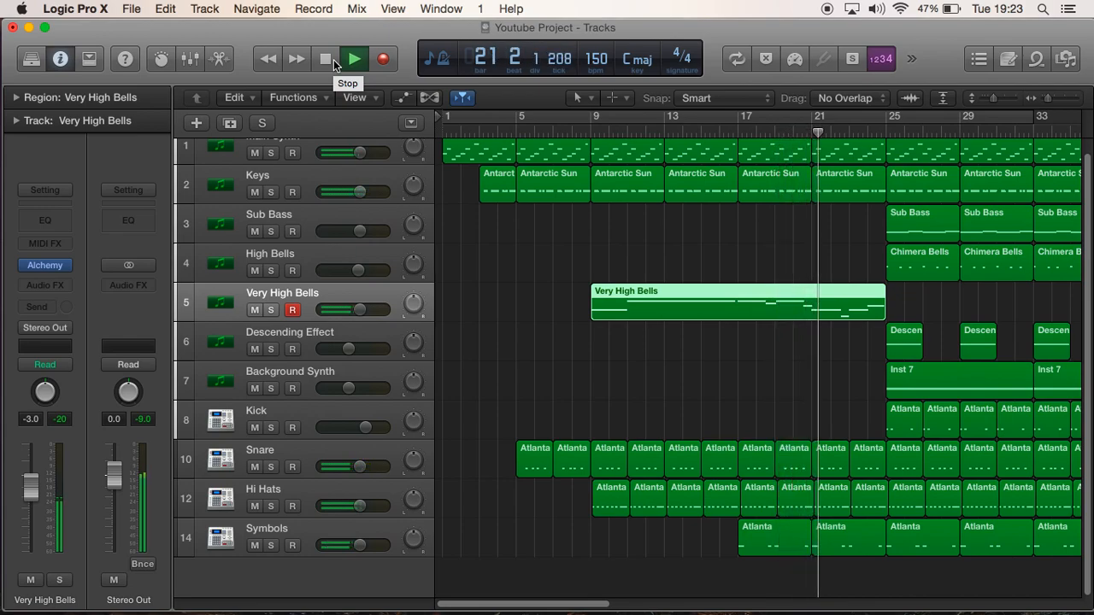
left_click(333, 59)
Reopen the Very High Bells region and delete its closing five notes from the end of bar 20 onward.
double_click(775, 299)
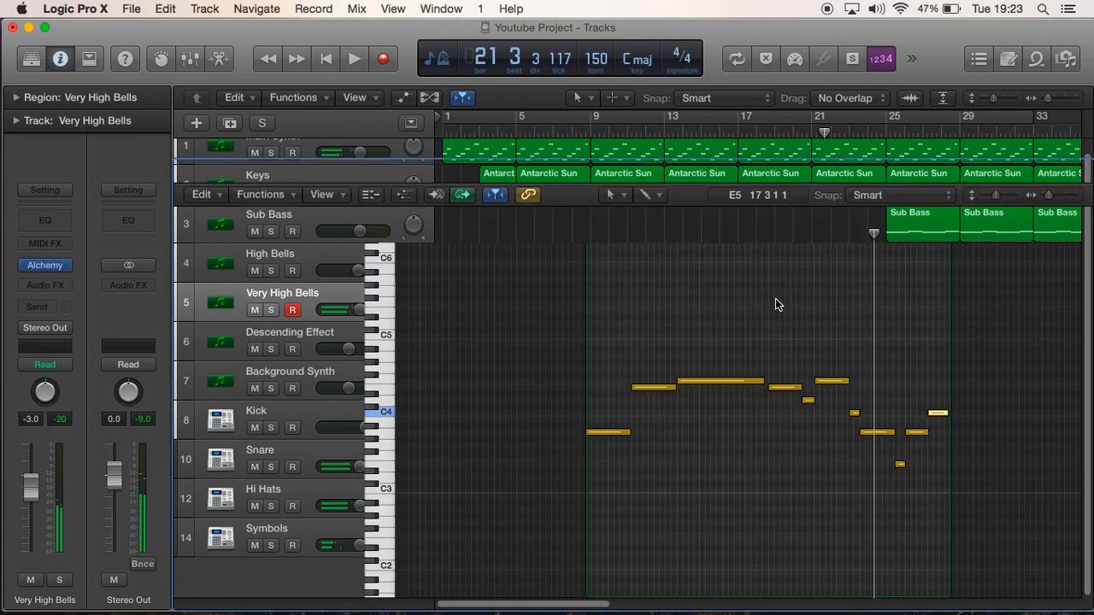
left_click_drag(945, 386, 847, 482)
key("Delete")
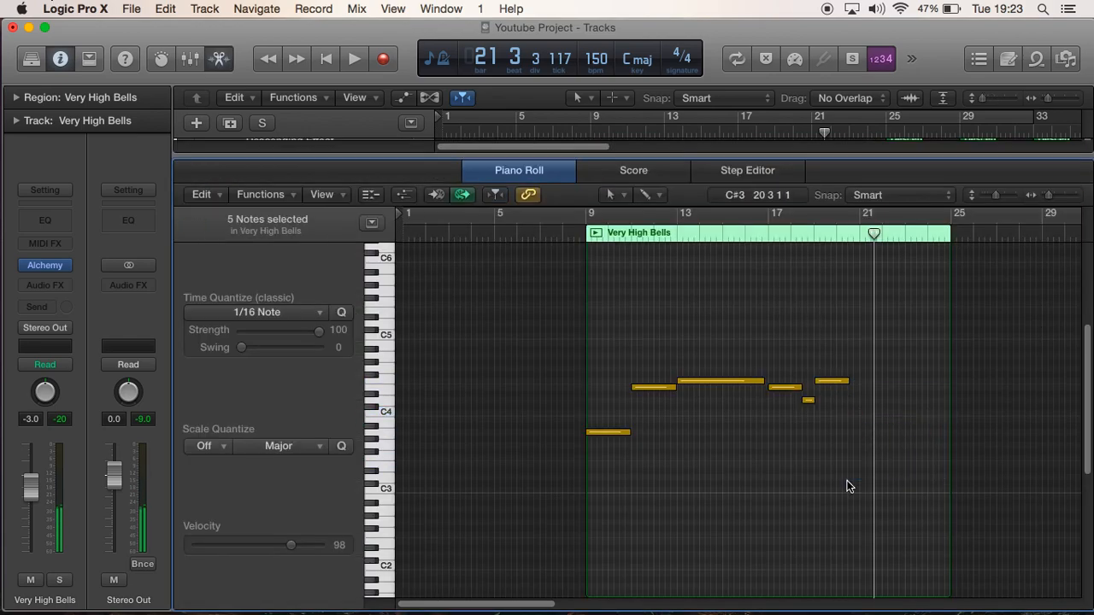
Move the last remaining F4 note slightly earlier so it starts exactly at bar 19.
left_click(832, 383)
key("super+Right")
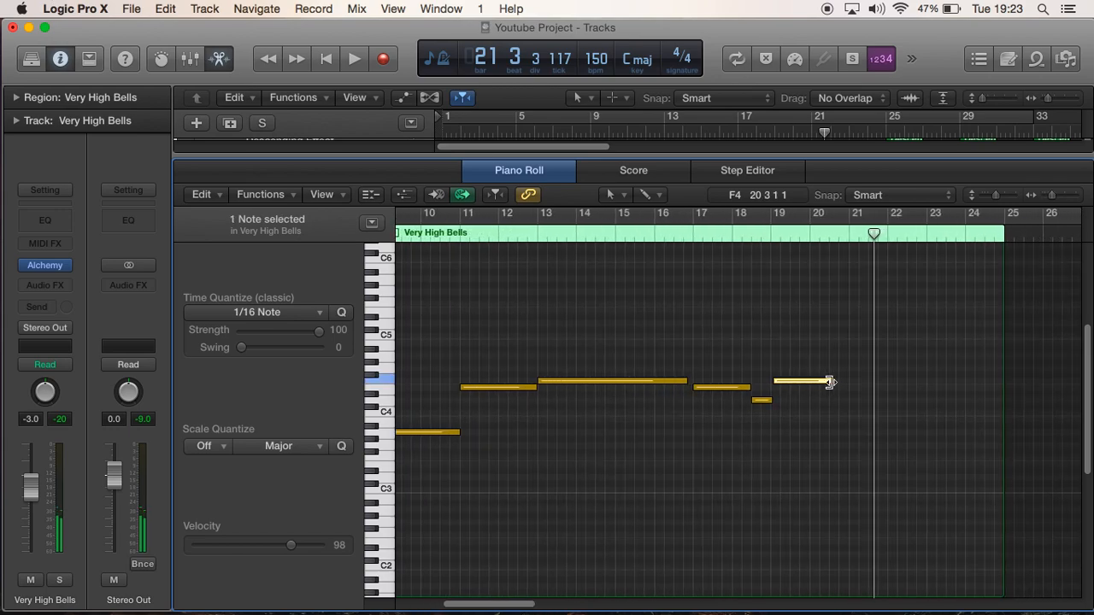
left_click(769, 352)
left_click(765, 383)
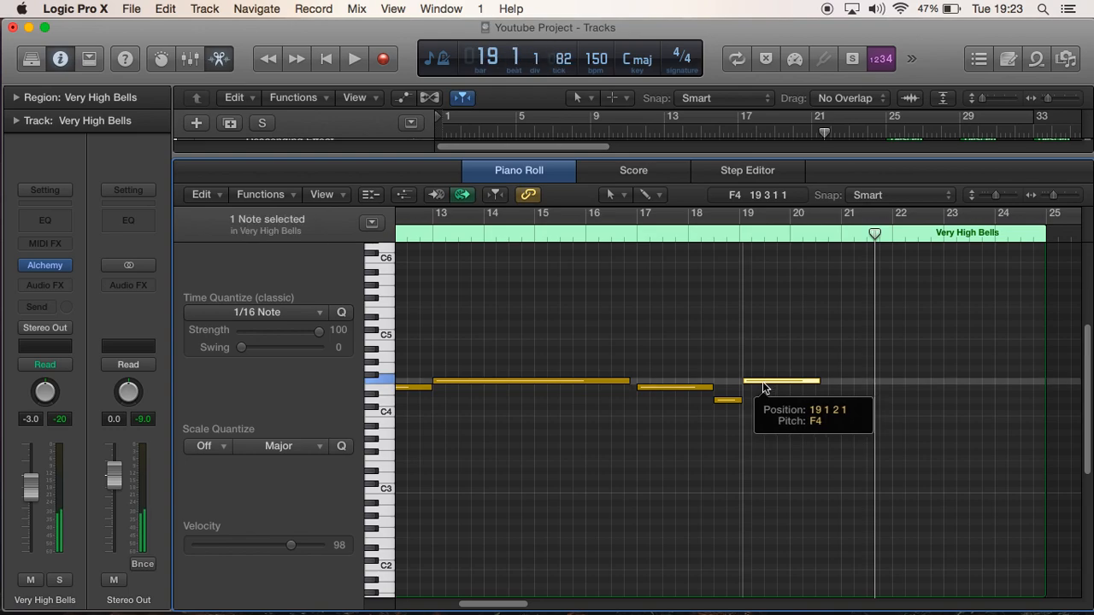
key("super+Right")
left_click_drag(761, 381, 734, 381)
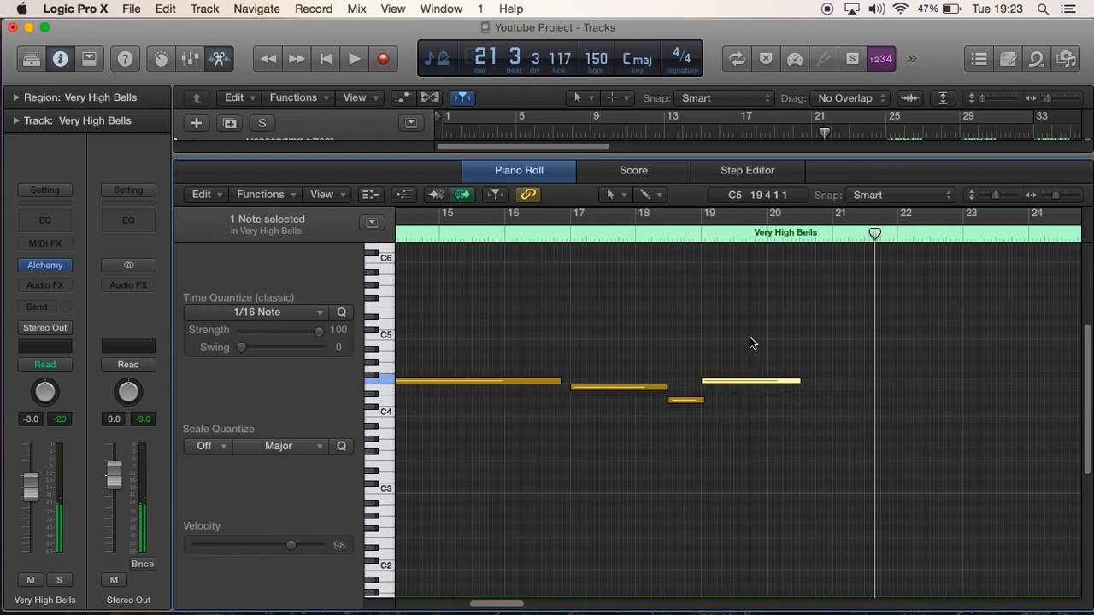
left_click(750, 338)
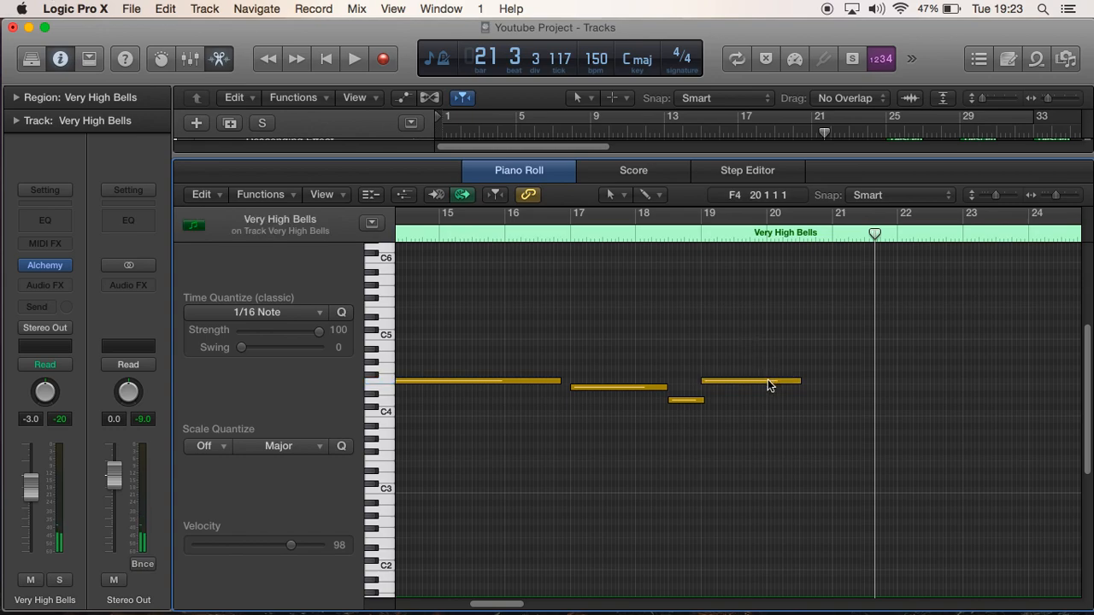
Play the full mix from bar 9 with the Very High Bells notes open to check the shortened melody.
left_click(267, 60)
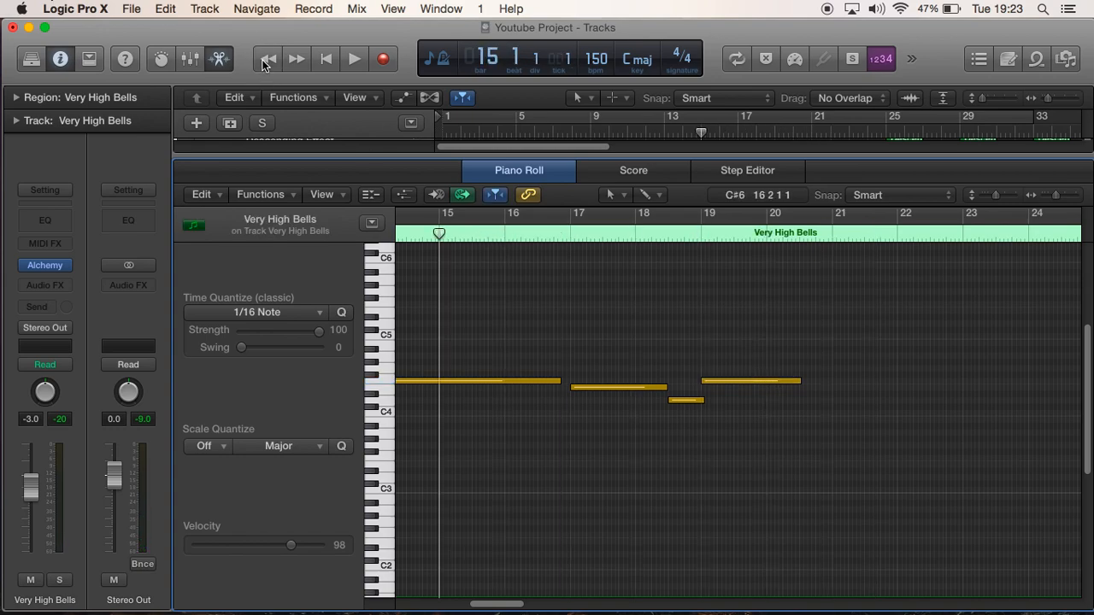
left_click(267, 60)
left_click(267, 59)
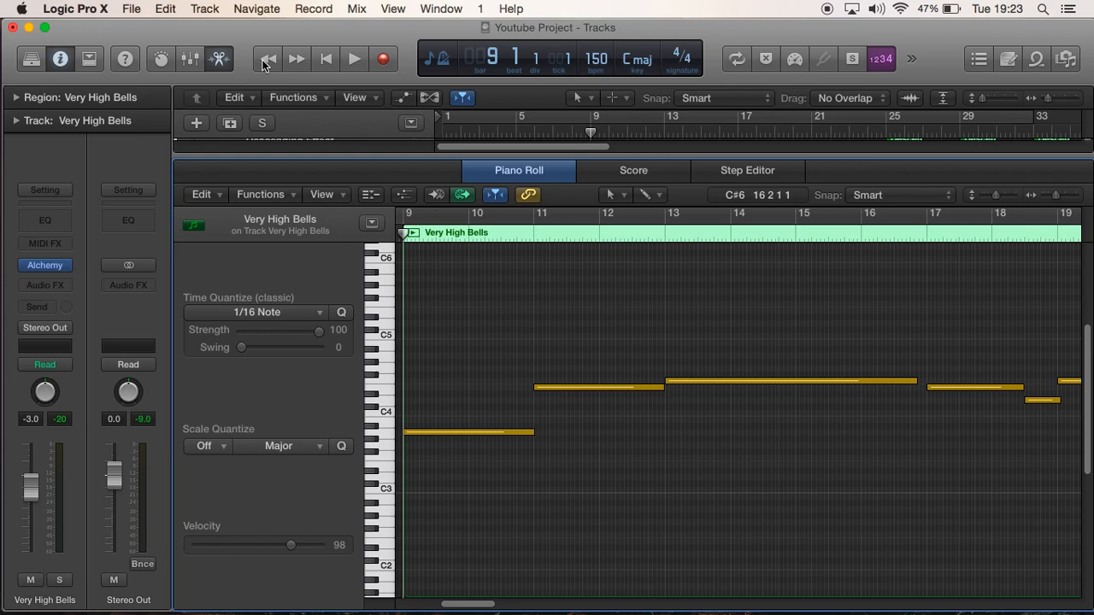
left_click(280, 62)
left_click(286, 62)
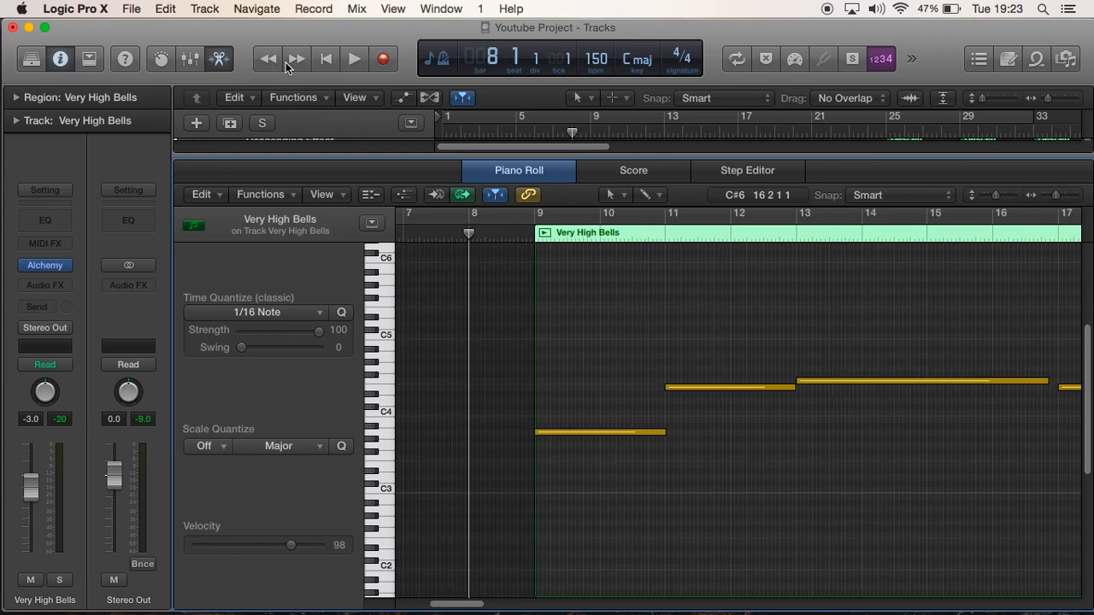
left_click(328, 59)
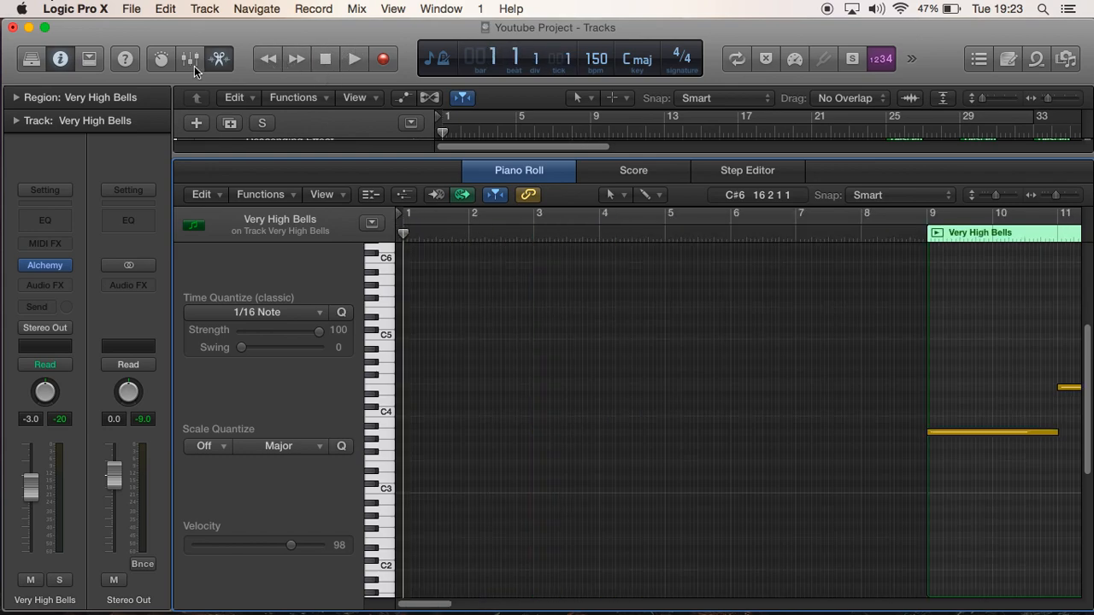
left_click(221, 58)
left_click(589, 133)
left_click(222, 62)
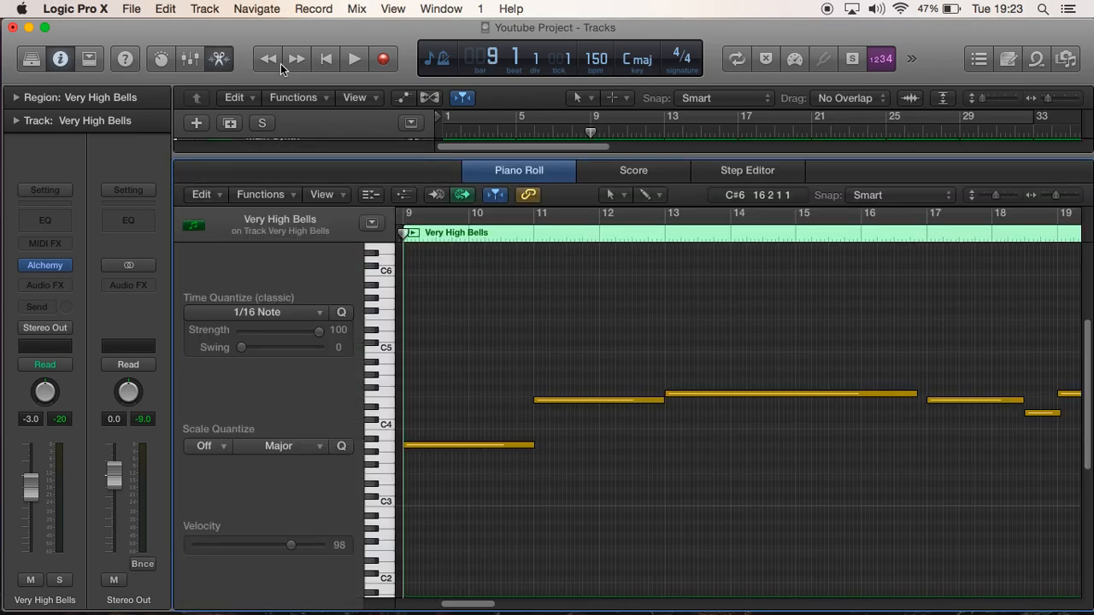
left_click(353, 58)
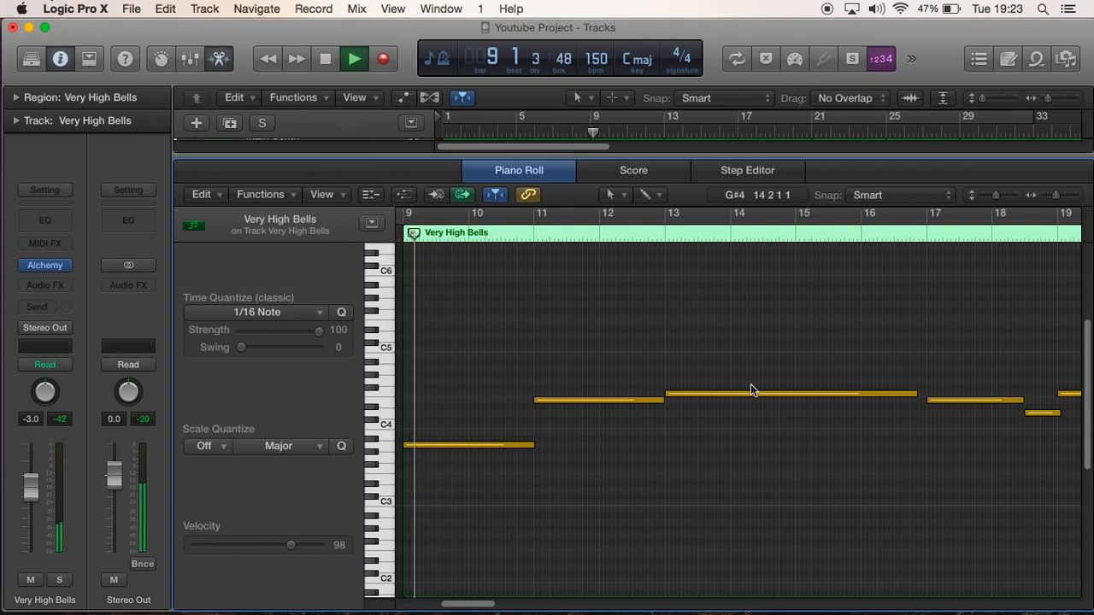
key("super+Left")
key("super+Left")
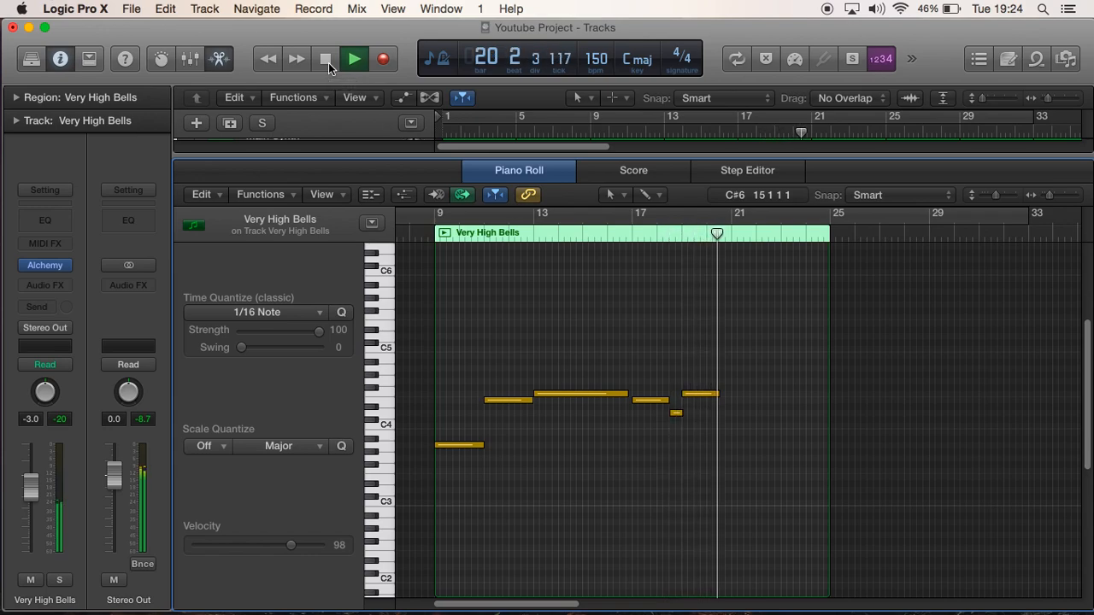
left_click(328, 62)
Extend the last F4 note to bar 21, add A4 notes at bars 21 and 23, and play back from bar 9.
left_click_drag(716, 393, 801, 369)
left_click(270, 61)
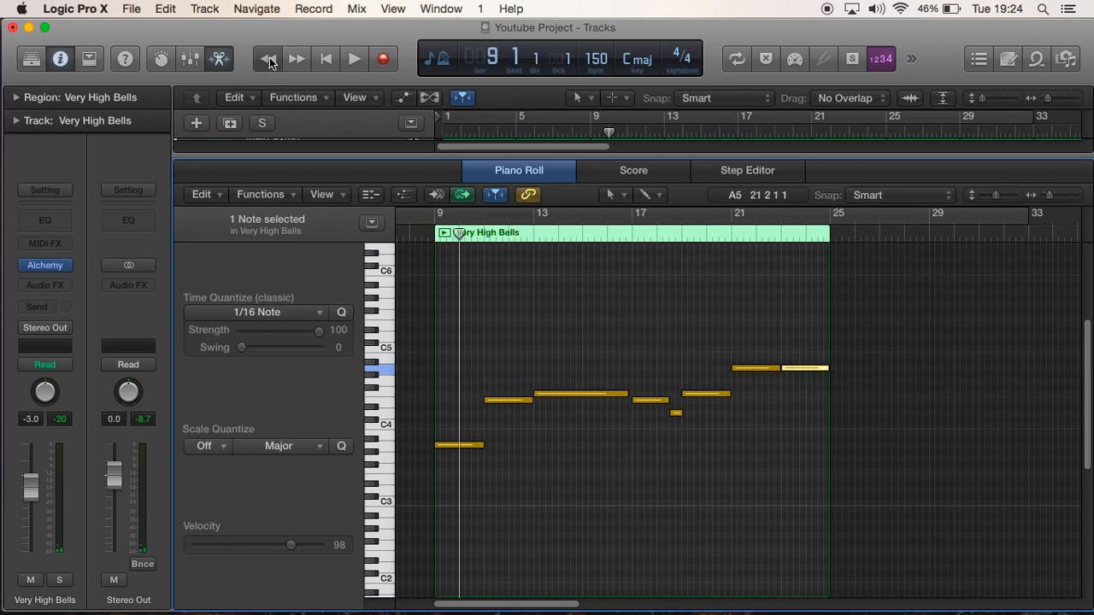
left_click(348, 61)
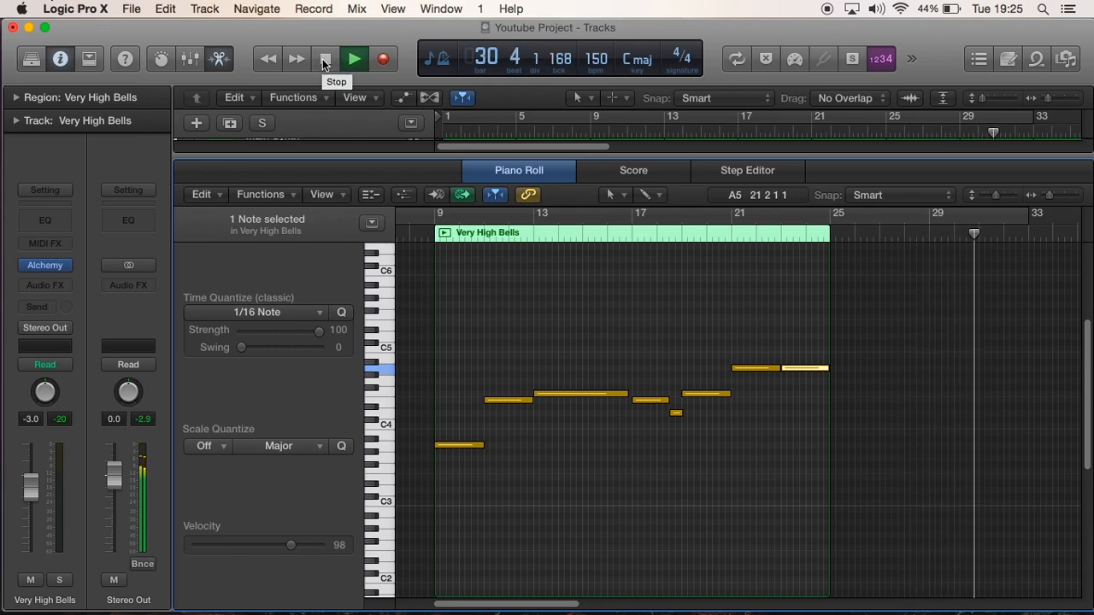
left_click(324, 59)
left_click(325, 59)
Close the Piano Roll and inspector, show the whole arrangement with all tracks, and select the Main Synth track.
left_click(220, 61)
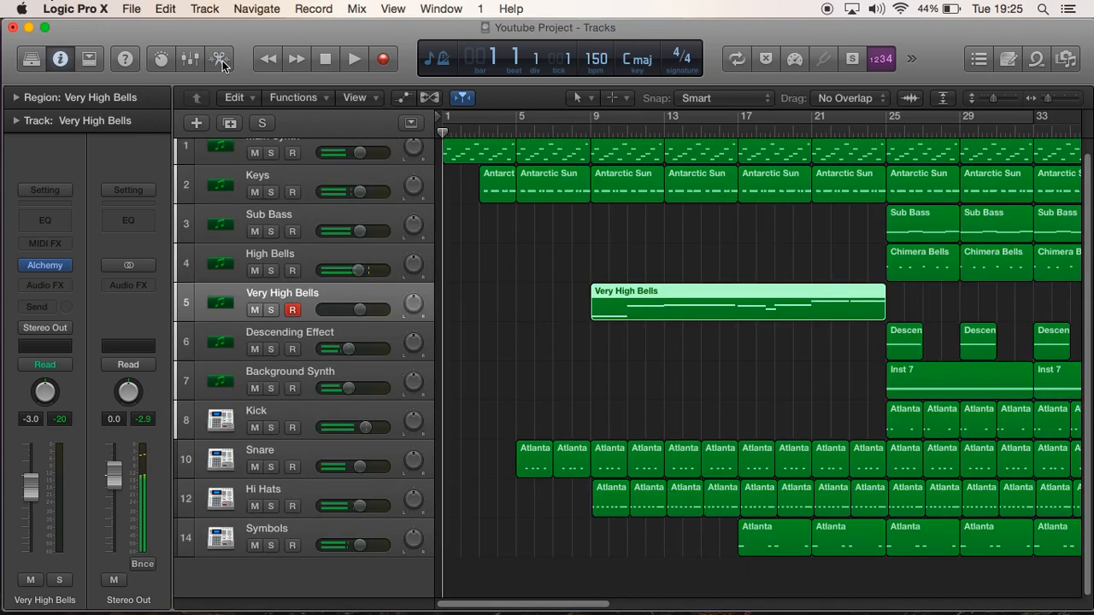
left_click(52, 64)
scroll(541, 300, "down", 5)
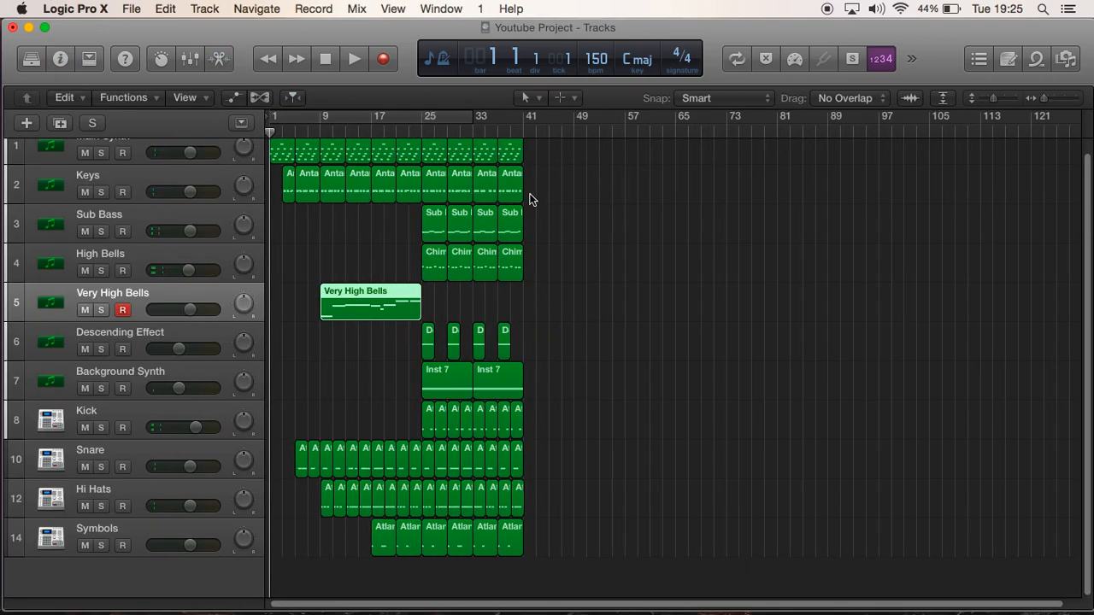
left_click_drag(1086, 368, 1079, 340)
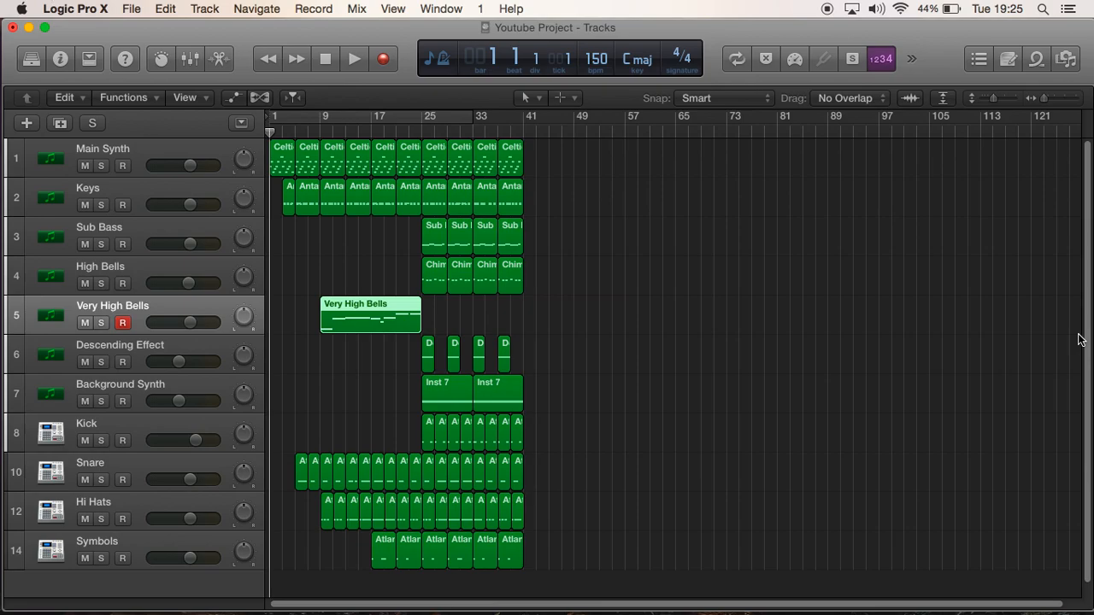
left_click(139, 148)
left_click(640, 266)
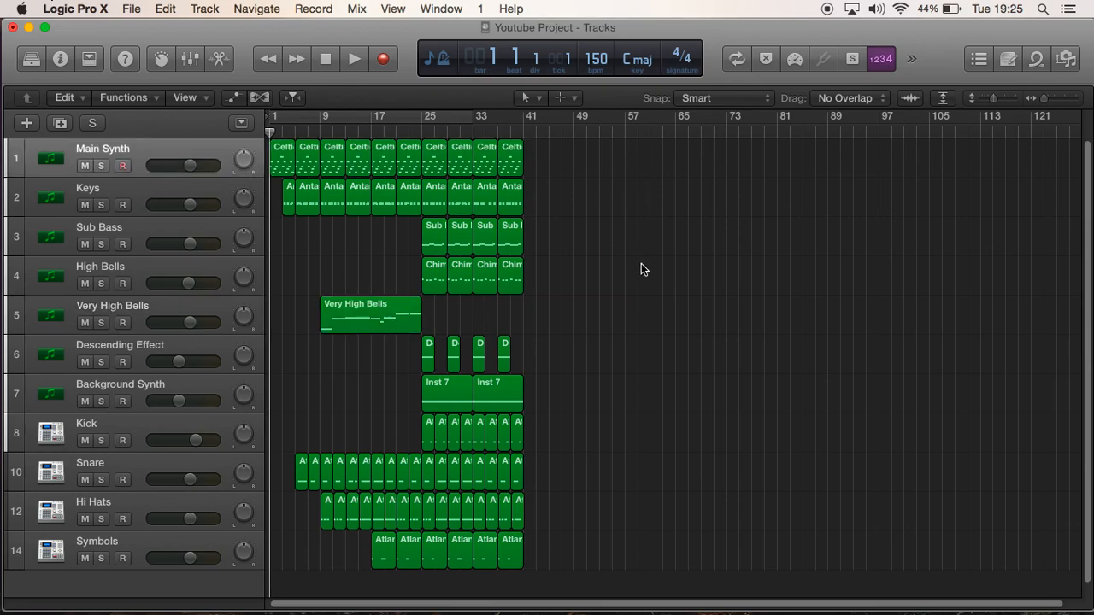